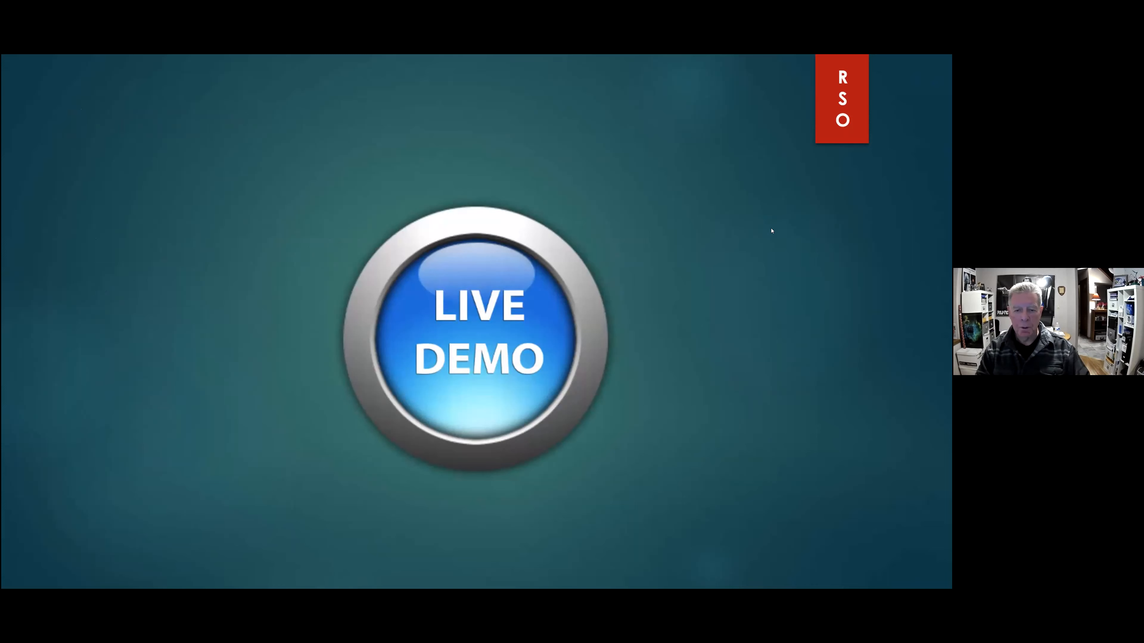
# Leave the slideshow and switch to PixInsight from the desktop
pyautogui.press('Escape')
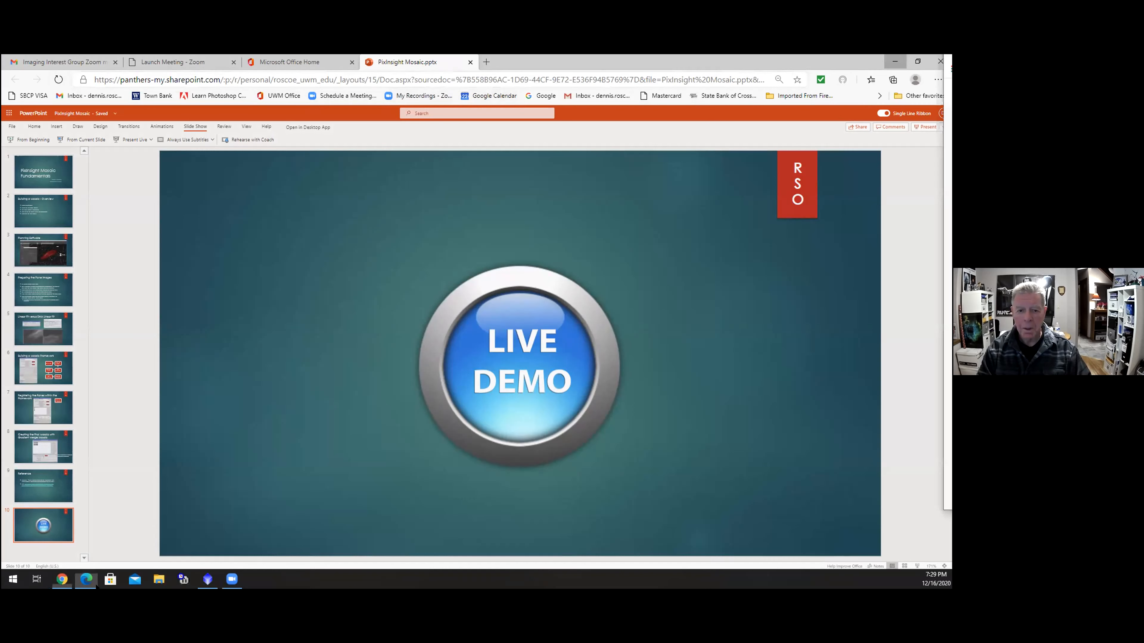
pyautogui.click(90, 582)
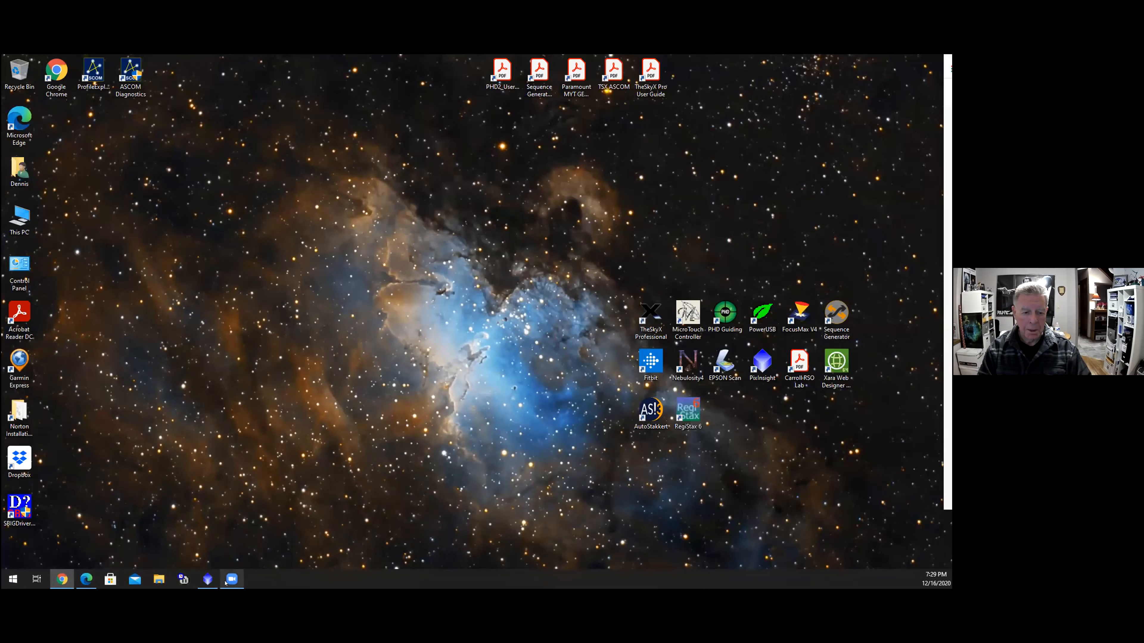
pyautogui.click(207, 579)
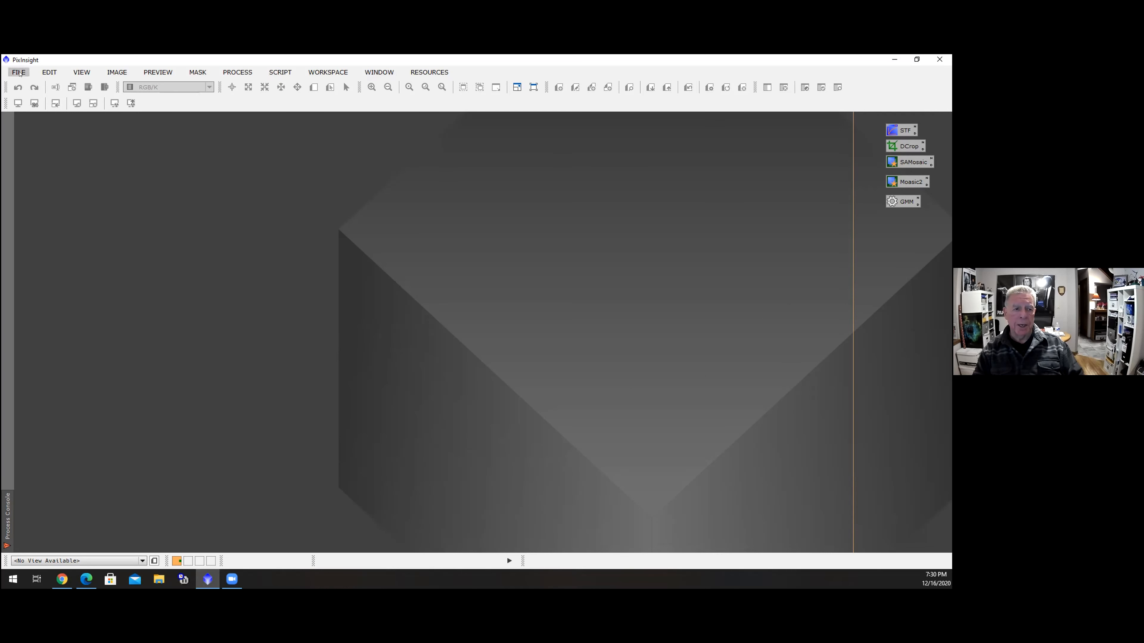
# Open the four CA A1–A4 Master Ha DBE MSLT DC panel images from the Mosaic MAS folder
pyautogui.click(19, 73)
pyautogui.click(42, 88)
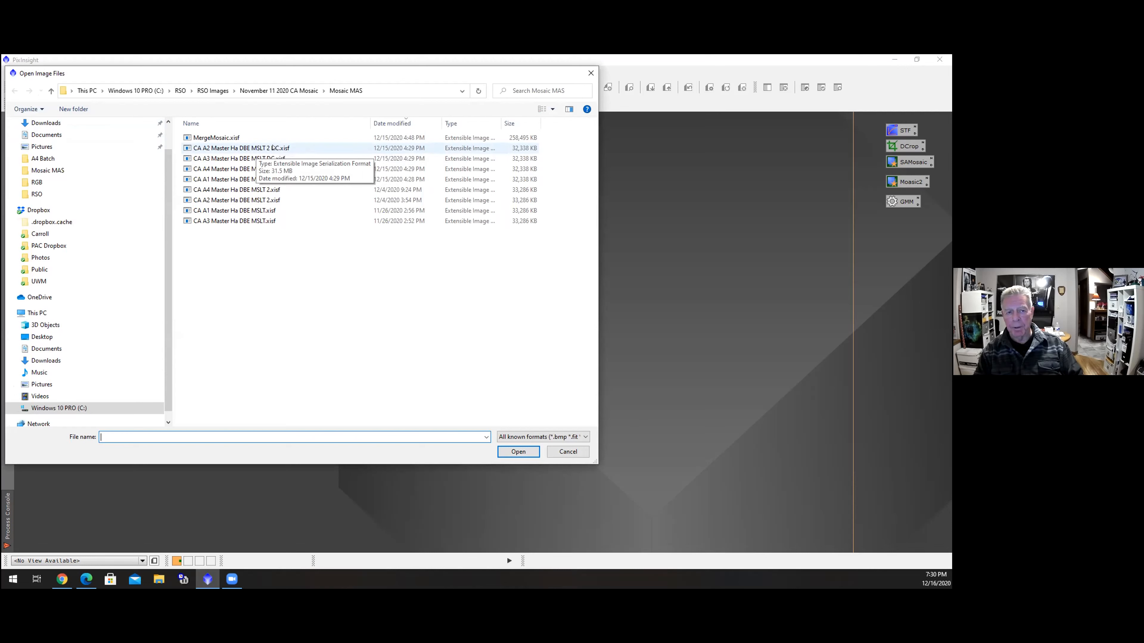
pyautogui.click(274, 147)
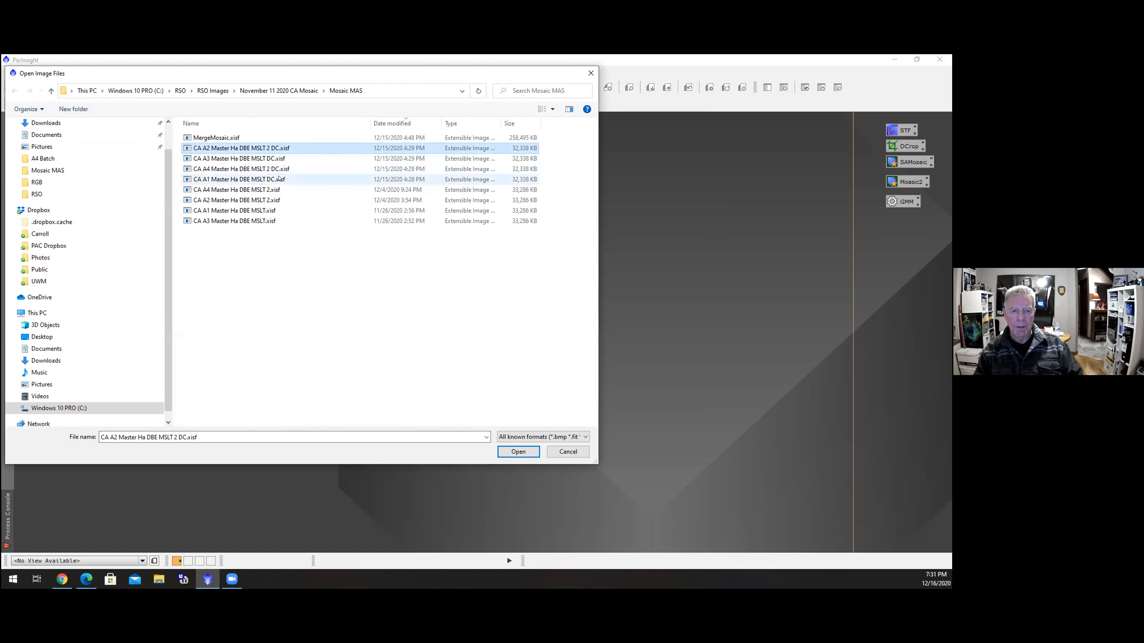
pyautogui.keyDown('shift'); pyautogui.click(279, 179); pyautogui.keyUp('shift')
pyautogui.click(513, 448)
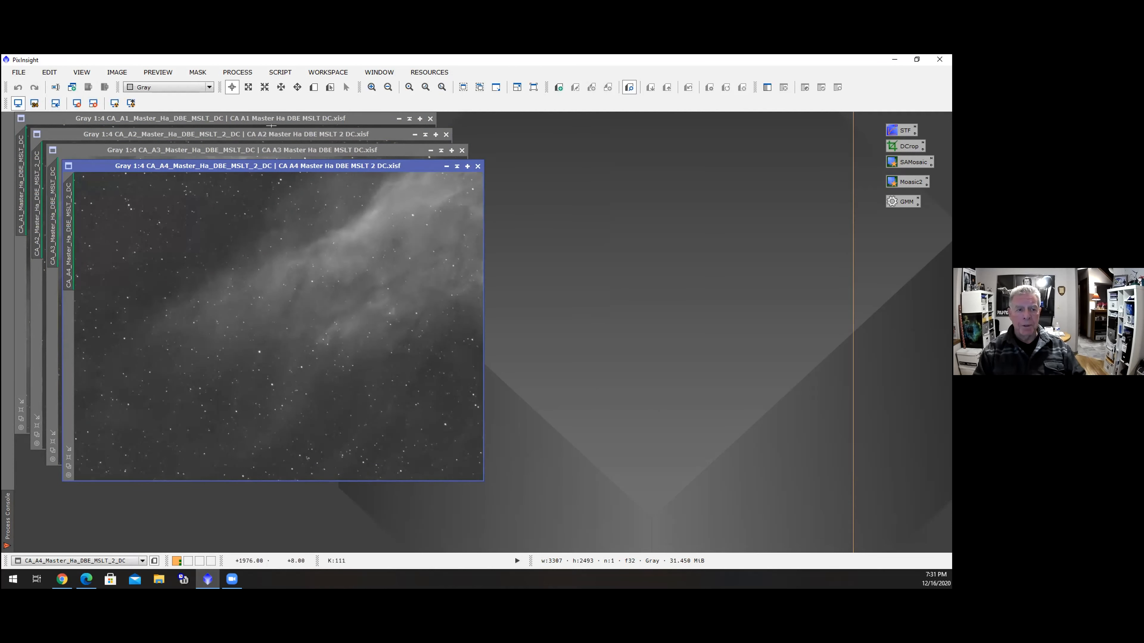
# Bring the A1 image forward and place the A4 image window beside it
pyautogui.click(360, 115)
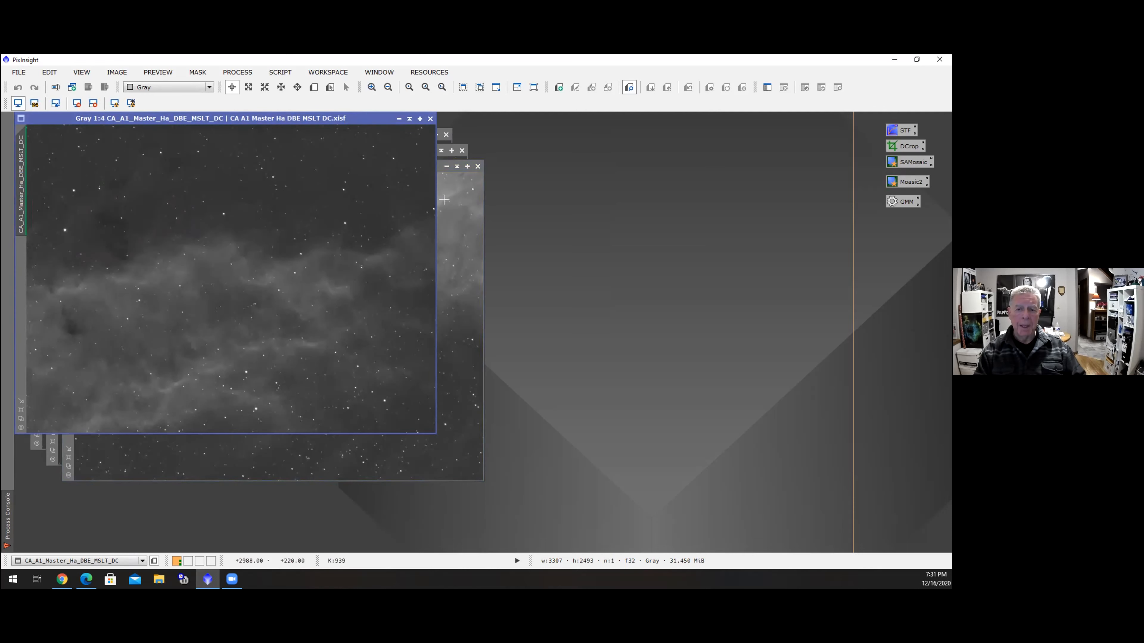
pyautogui.moveTo(438, 163); pyautogui.dragTo(813, 121)
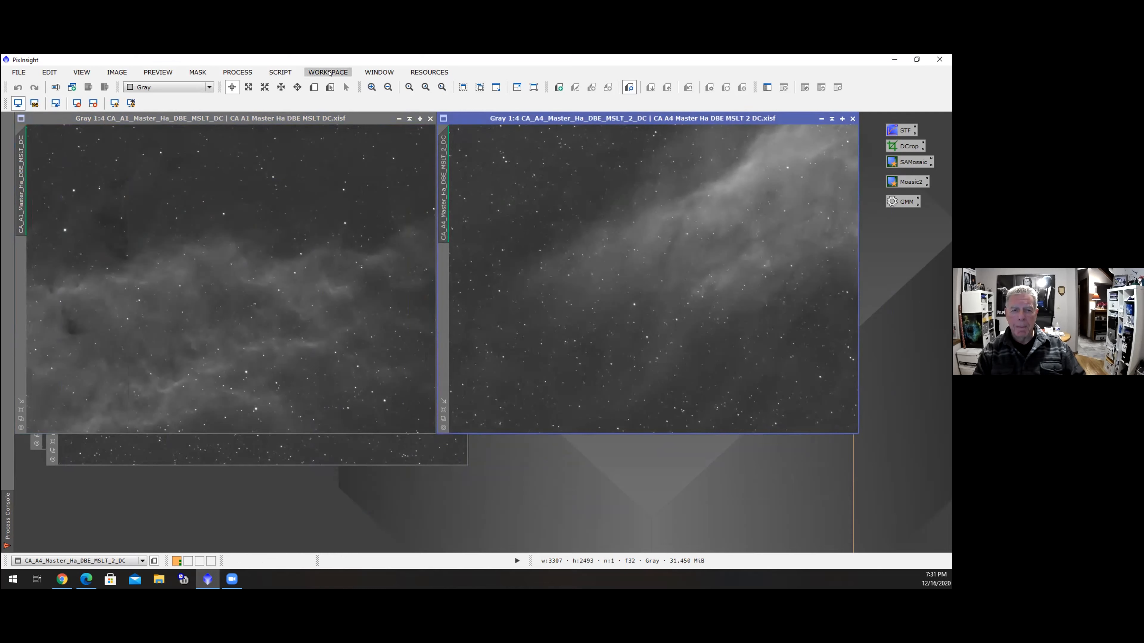
# Run the dnaLinearFit script with CA_A1_Master_Ha_DBE_MSLT_DC as reference and CA_A4_Master_Ha_DBE_MSLT_2_DC as target
pyautogui.click(280, 72)
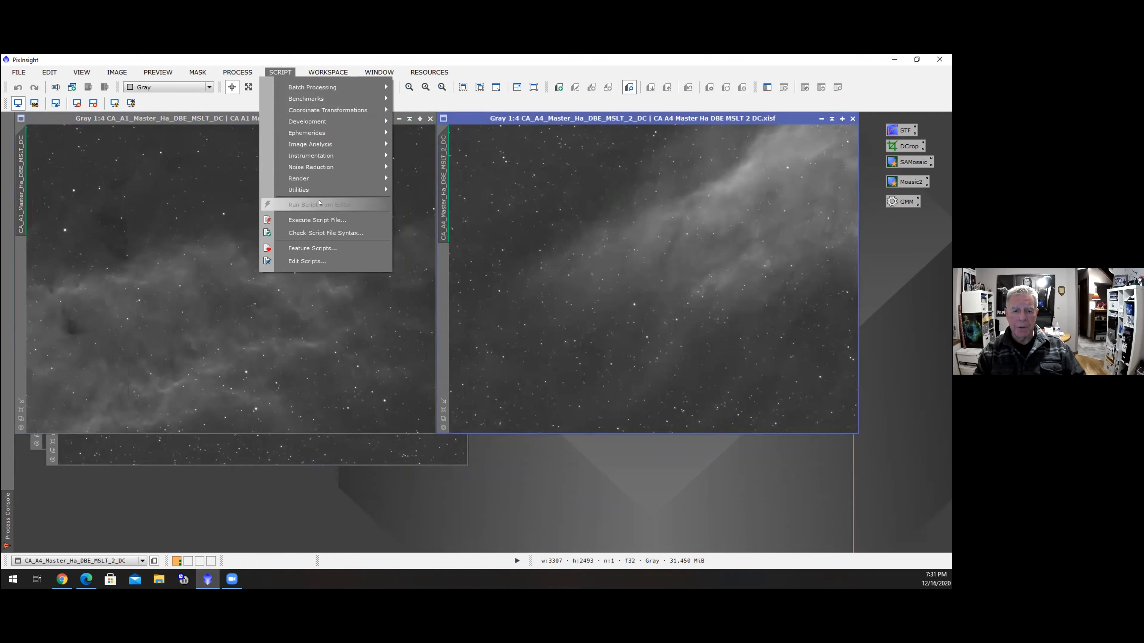
pyautogui.click(317, 219)
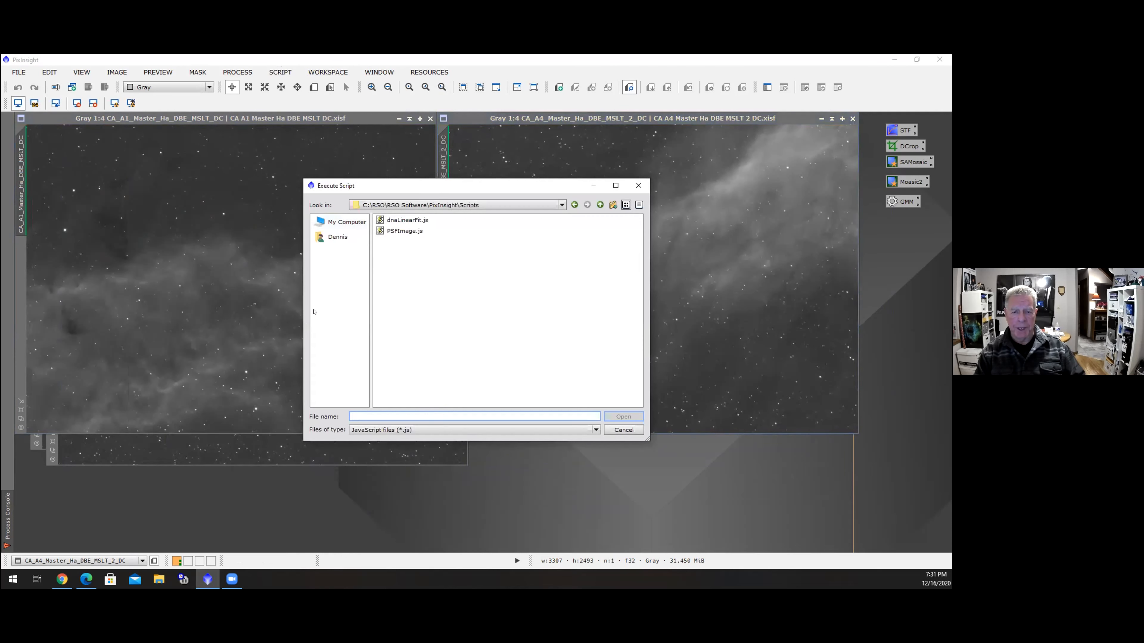
pyautogui.doubleClick(408, 220)
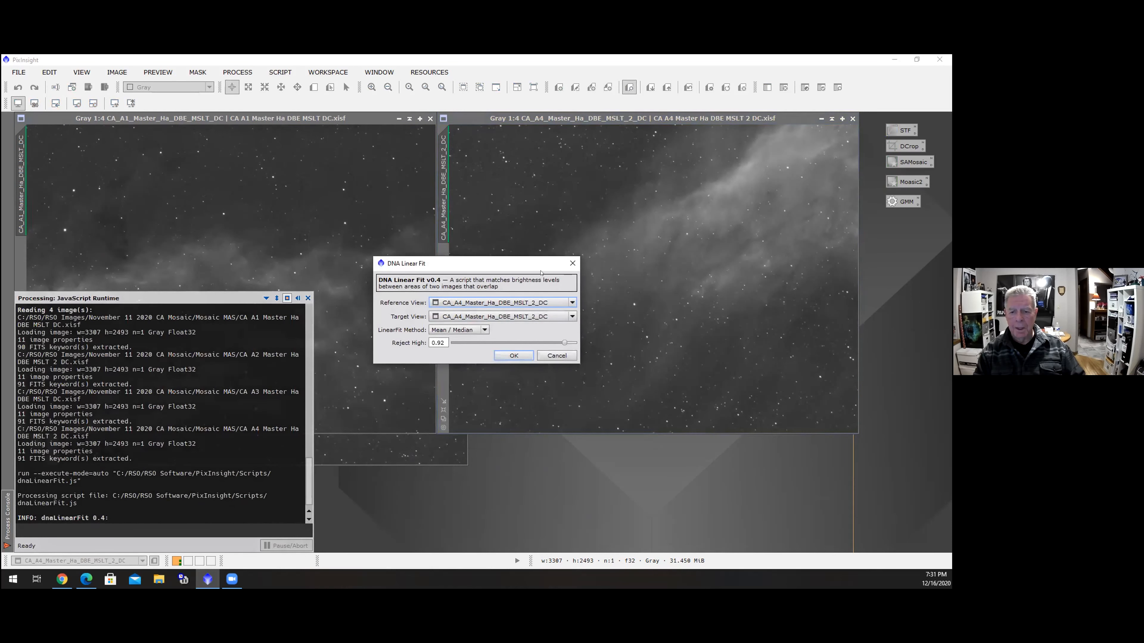
pyautogui.moveTo(541, 272); pyautogui.dragTo(650, 322)
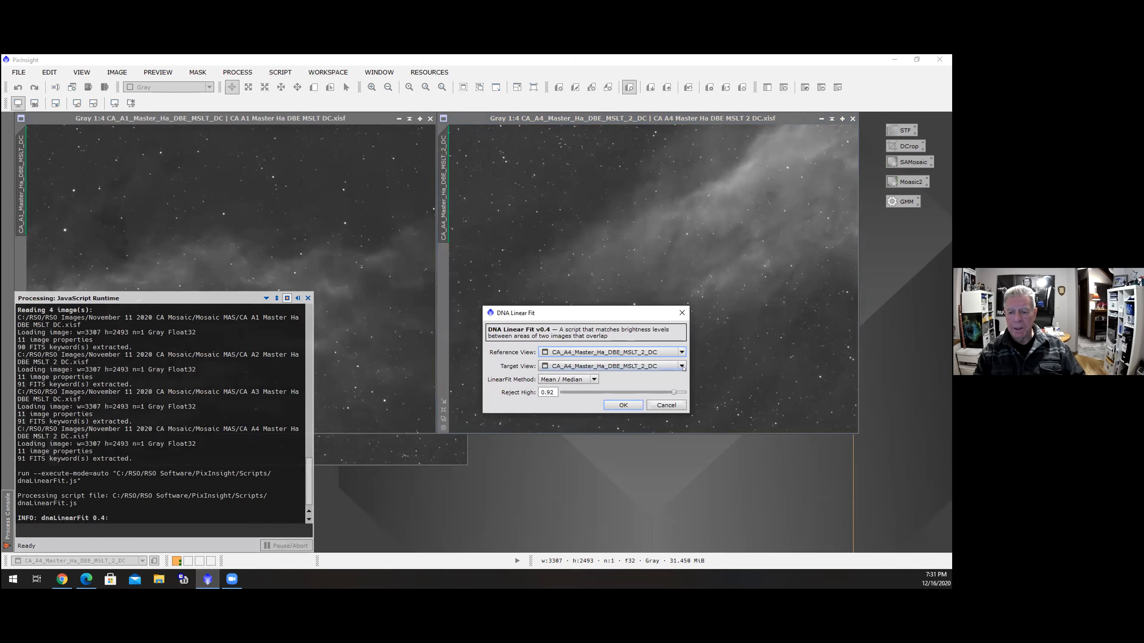
pyautogui.click(678, 351)
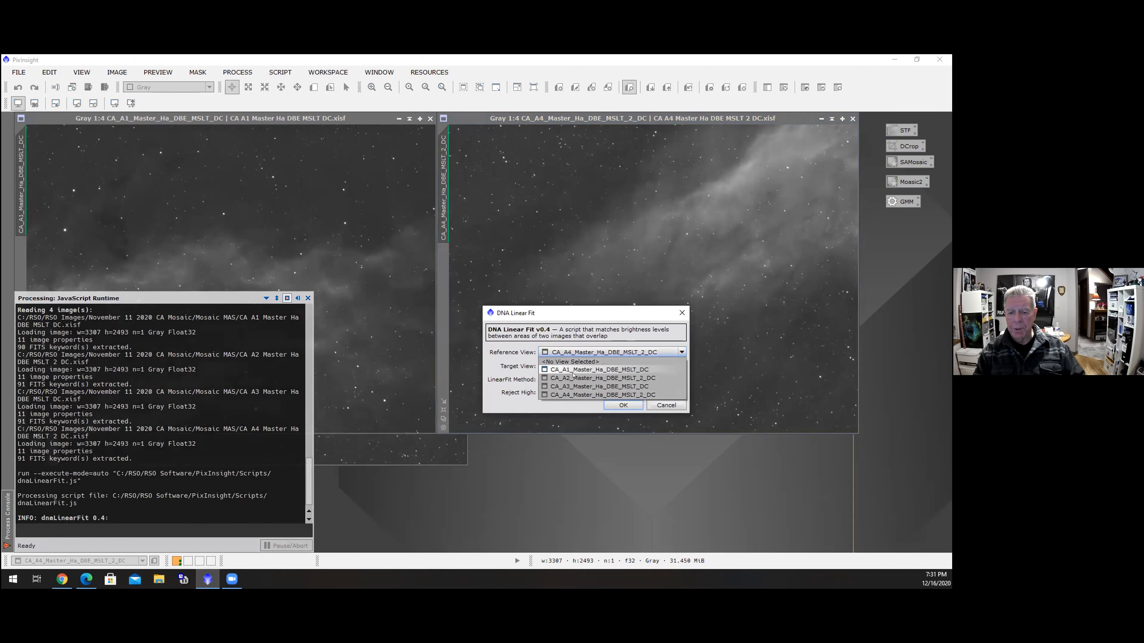
pyautogui.click(590, 368)
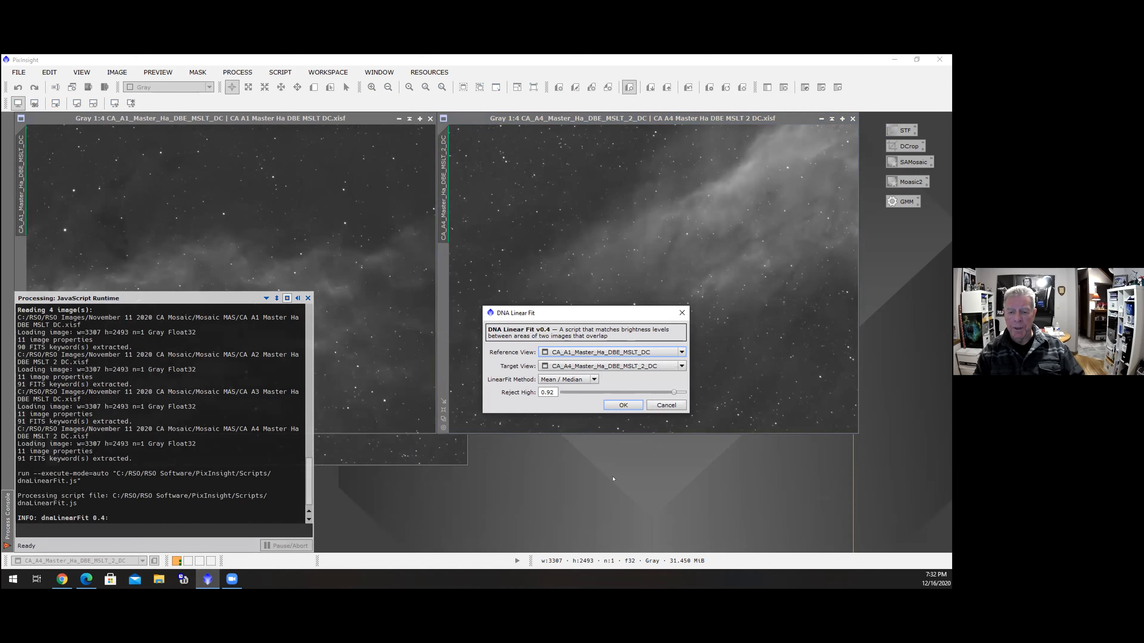
pyautogui.click(622, 407)
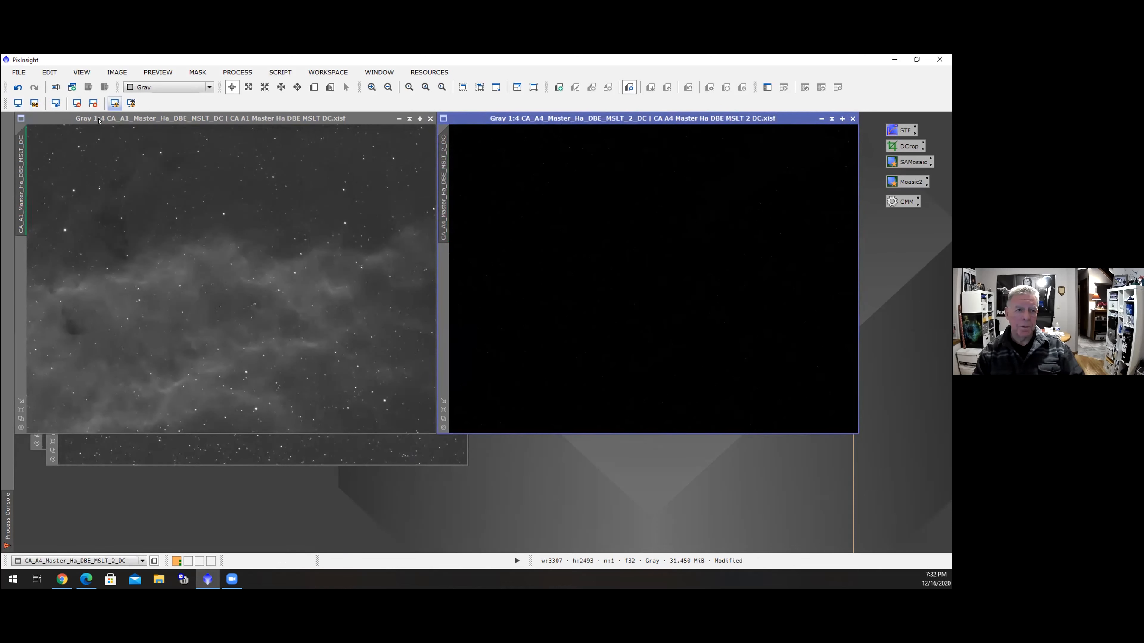
# Re-apply the automatic screen stretch to A4, then minimize its window and move the icon to the workspace bottom
pyautogui.click(114, 103)
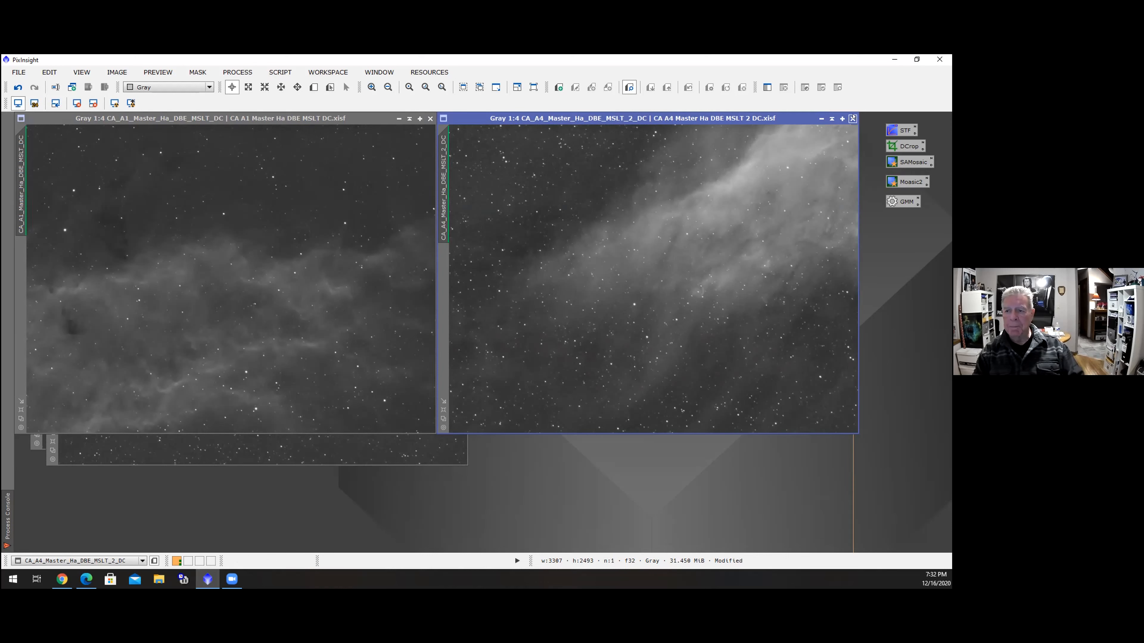
pyautogui.click(831, 119)
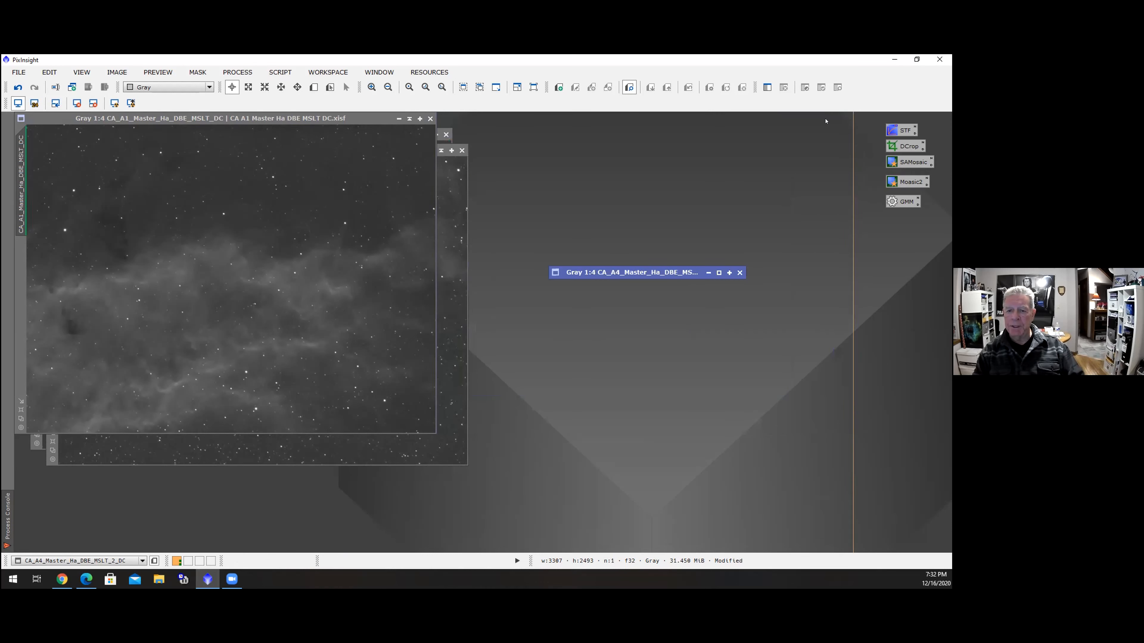
pyautogui.moveTo(645, 270); pyautogui.dragTo(550, 535)
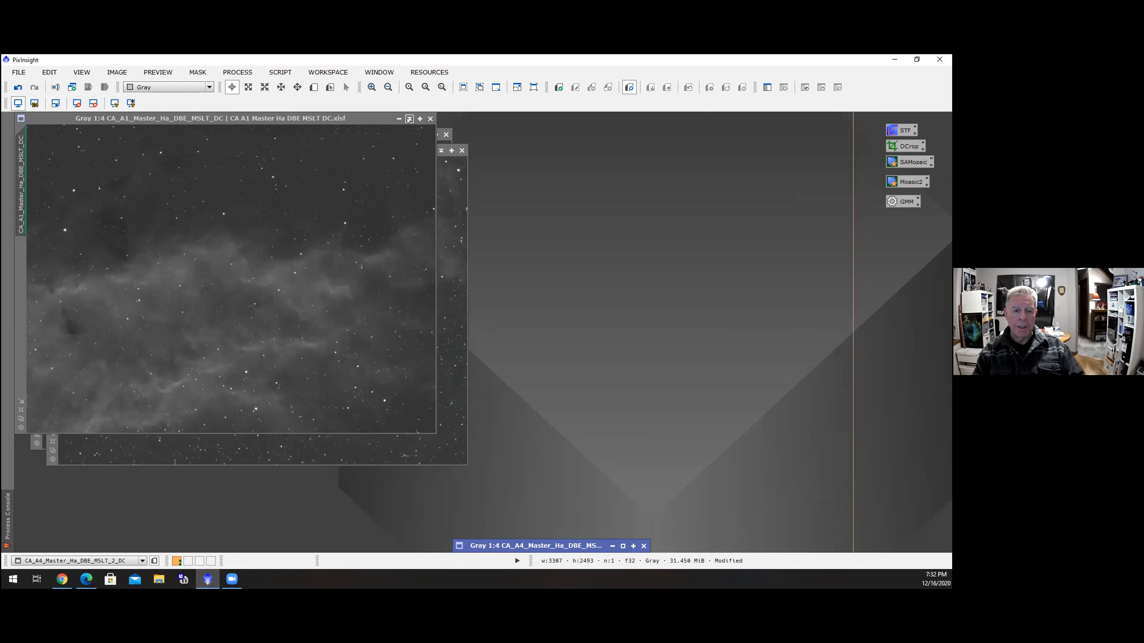
# Minimize the A1 image window and move its icon beside the A4 icon
pyautogui.click(408, 119)
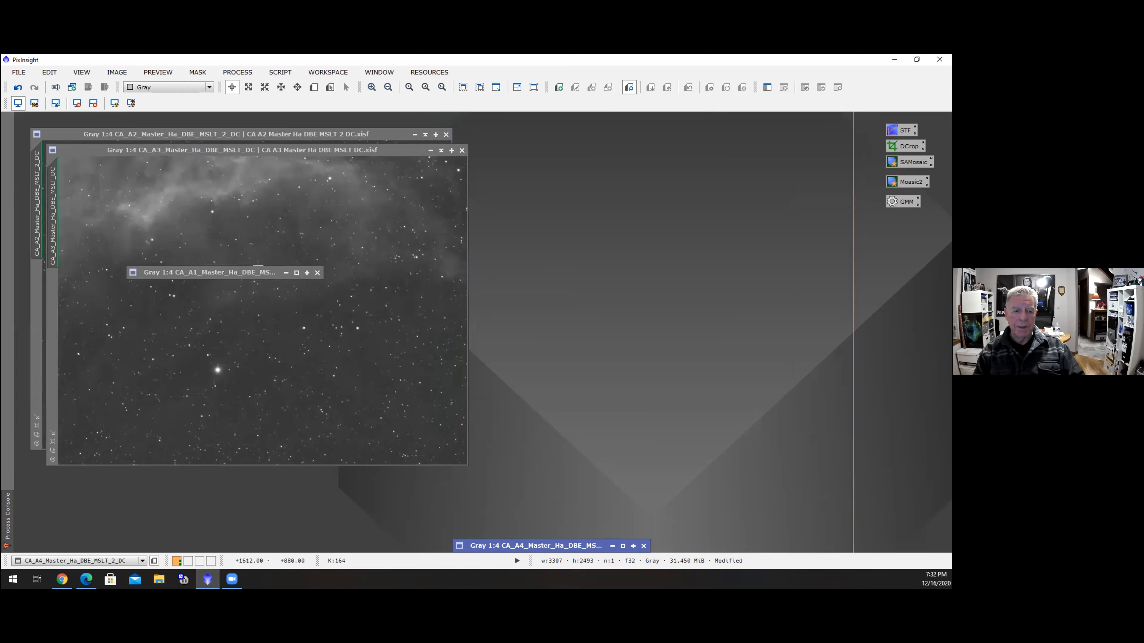
pyautogui.moveTo(281, 270); pyautogui.dragTo(391, 540)
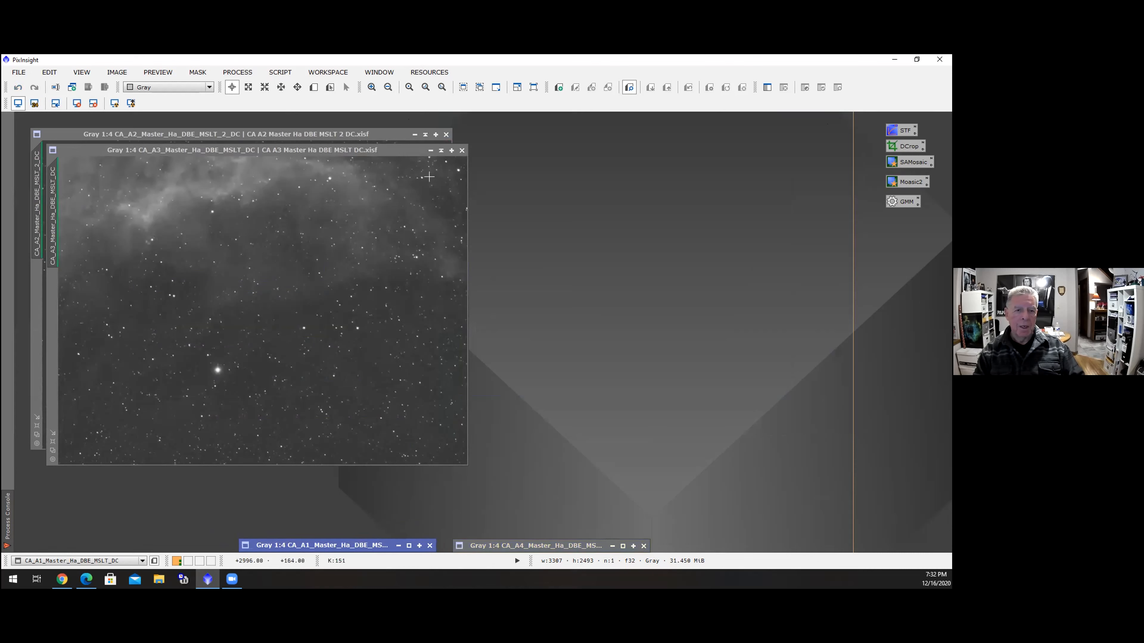
# Run dnaLinearFit with CA_A1_Master_Ha_DBE_MSLT_DC as reference and CA_A3_Master_Ha_DBE_MSLT_DC as target
pyautogui.click(402, 151)
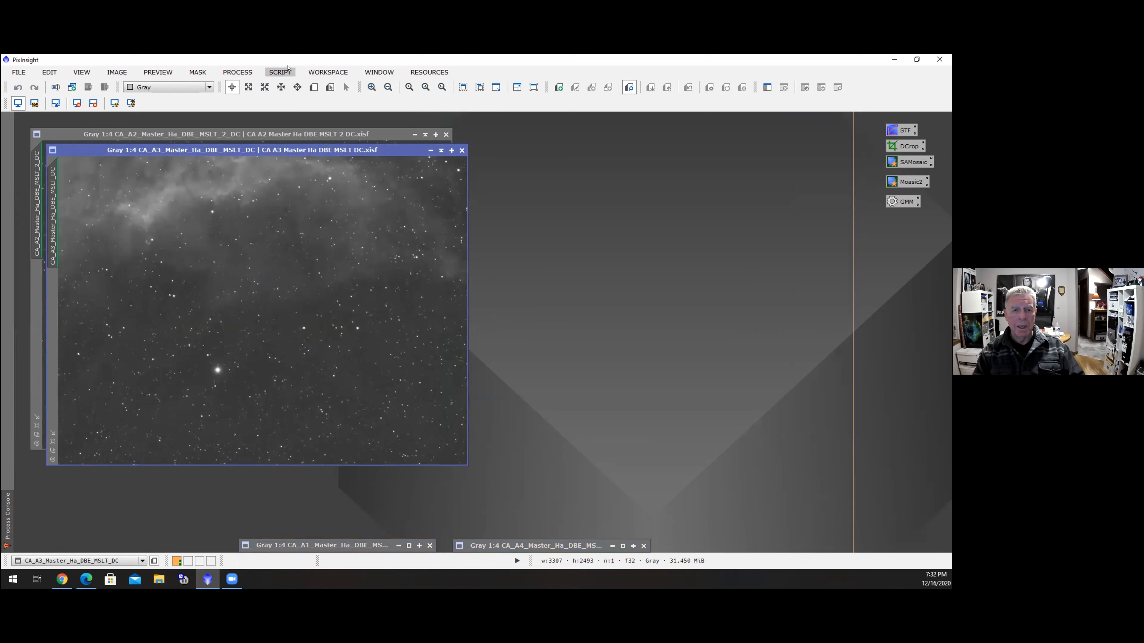
pyautogui.click(280, 72)
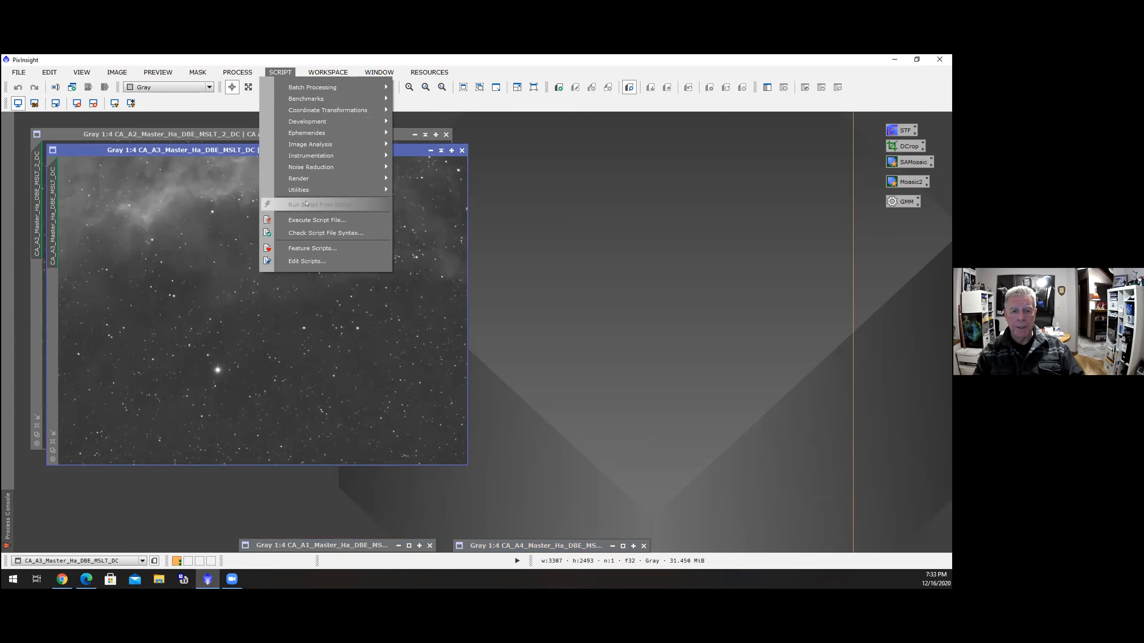
pyautogui.click(321, 219)
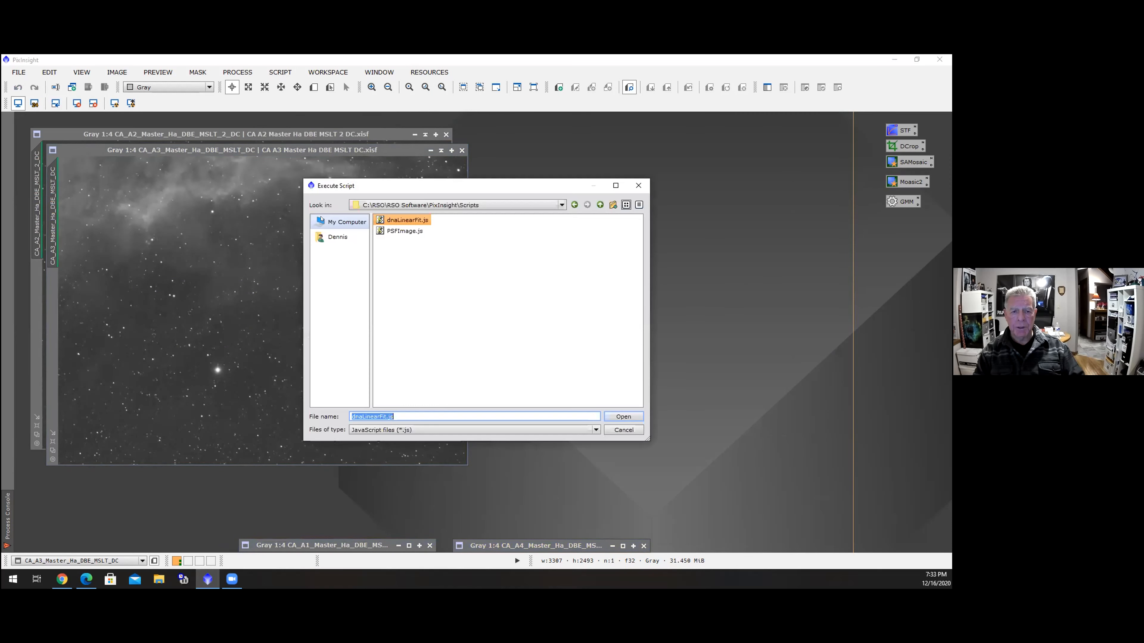
pyautogui.doubleClick(414, 219)
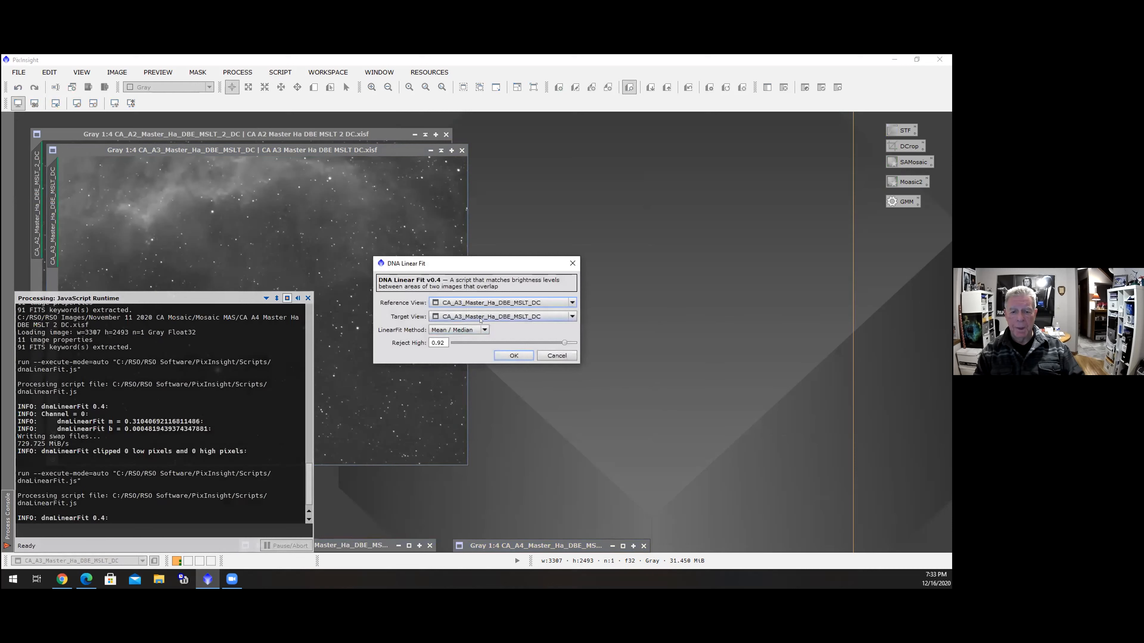
pyautogui.click(480, 302)
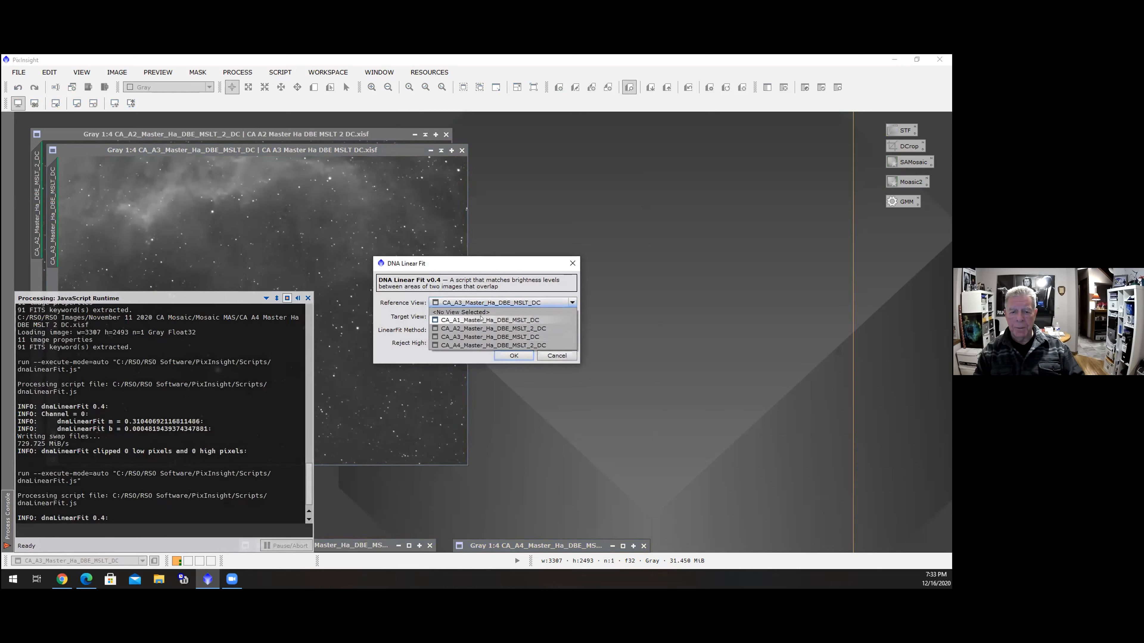
pyautogui.click(481, 320)
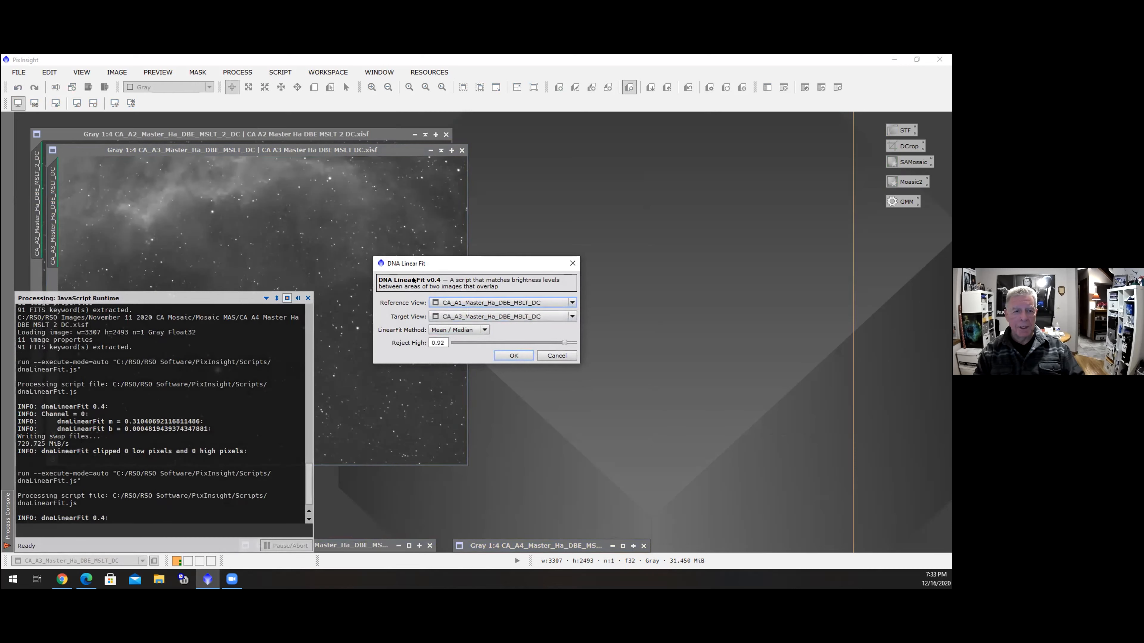
pyautogui.click(570, 316)
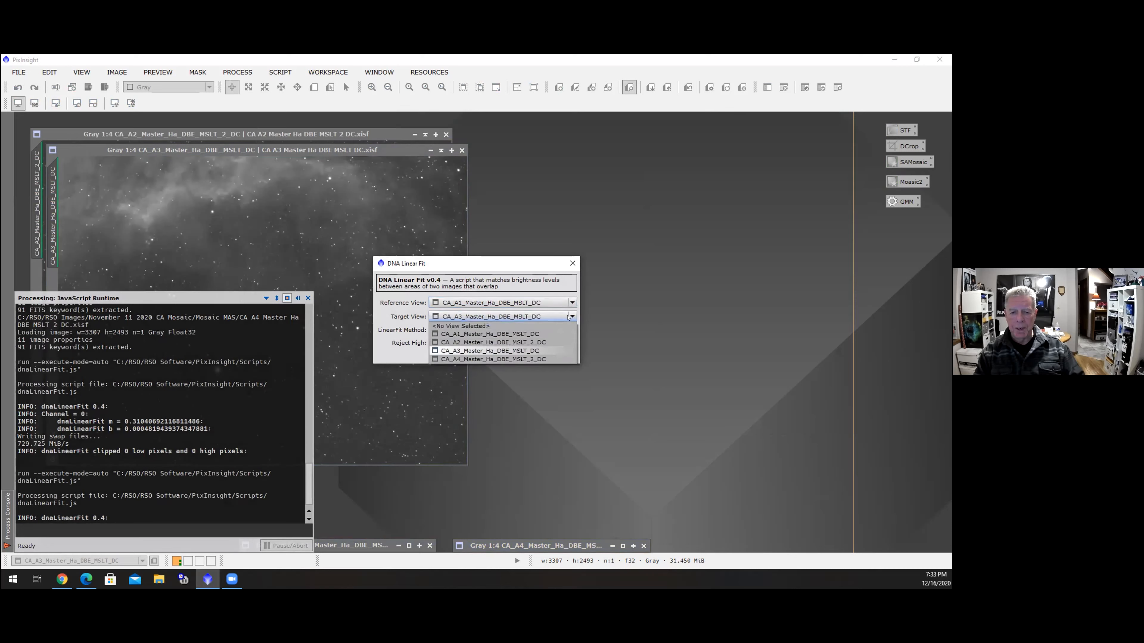
pyautogui.click(471, 343)
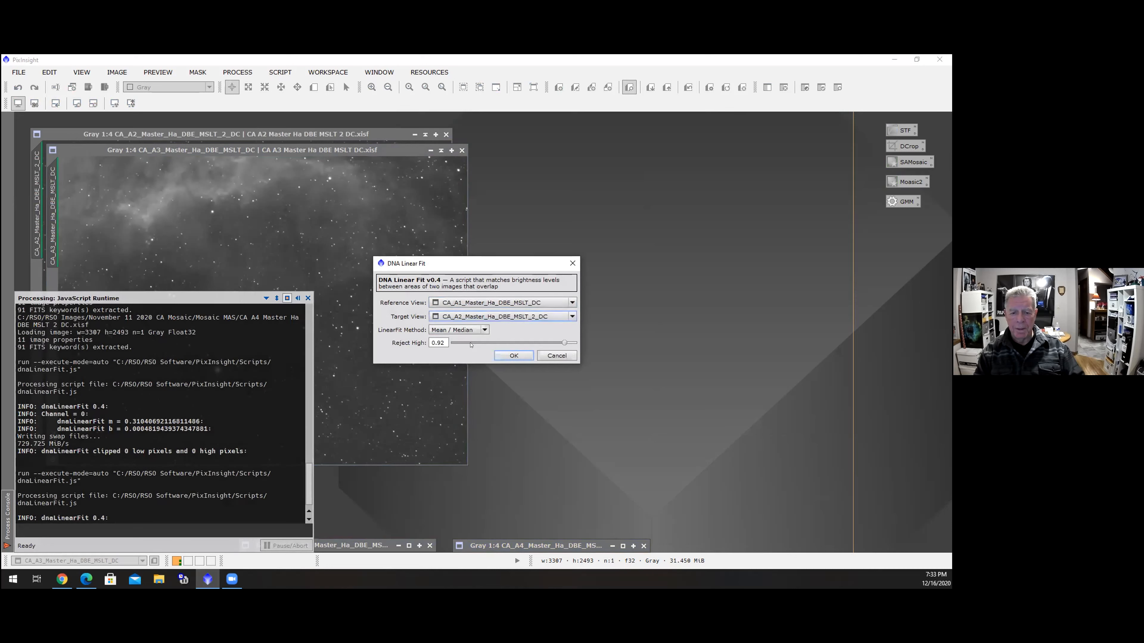
pyautogui.click(568, 317)
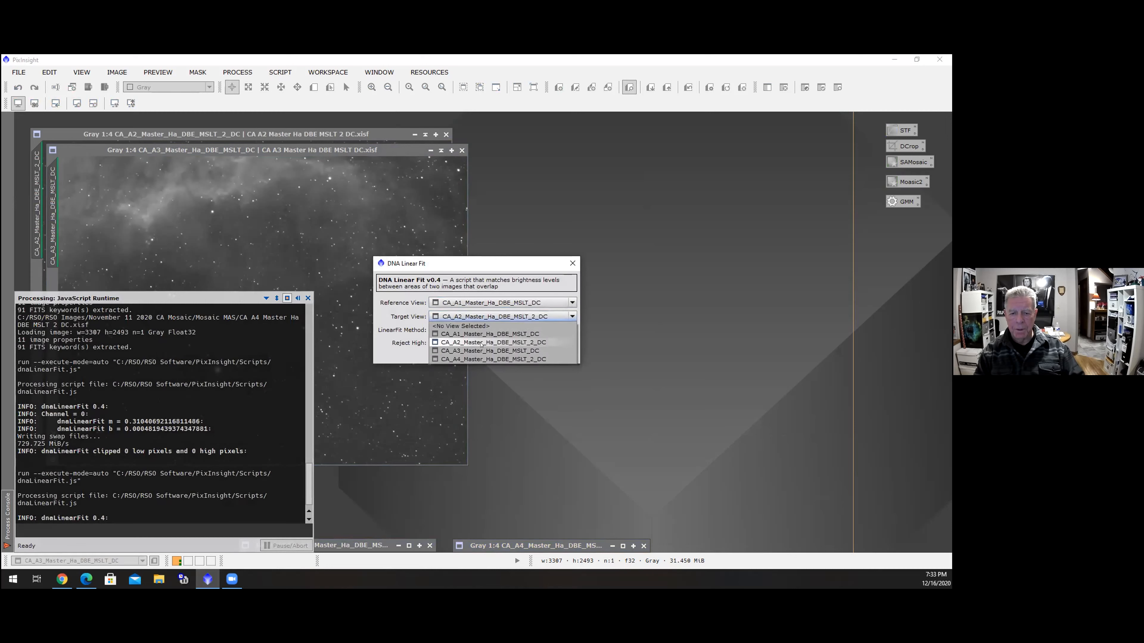
pyautogui.click(481, 343)
pyautogui.click(513, 359)
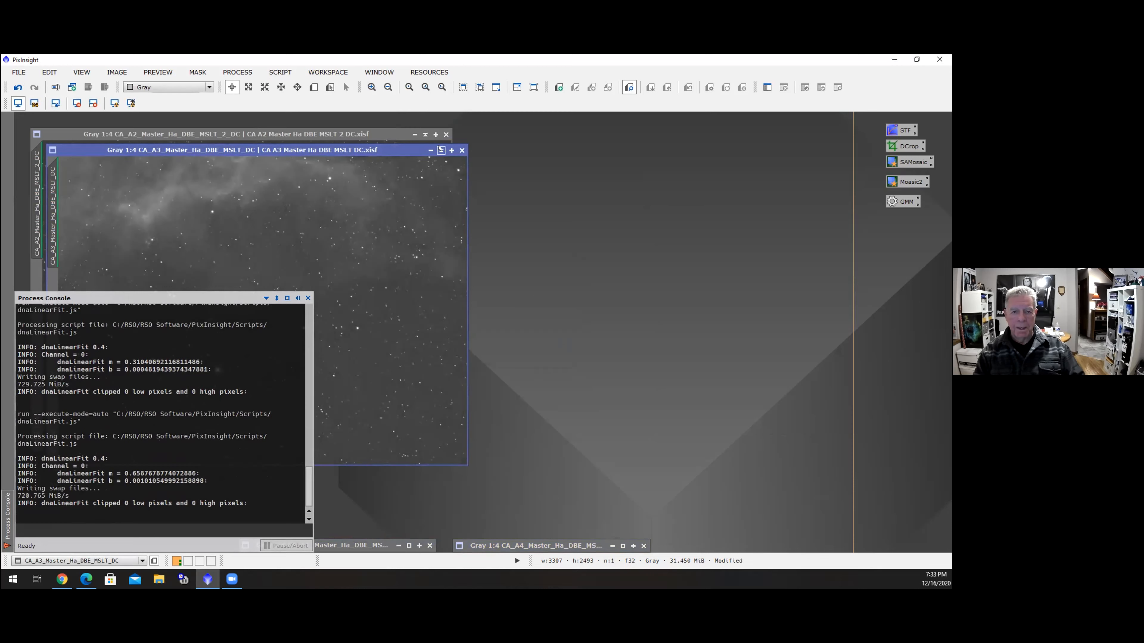
# Minimize the A3 image window and stack its icon above the A4 icon
pyautogui.click(440, 150)
pyautogui.moveTo(258, 304); pyautogui.dragTo(557, 533)
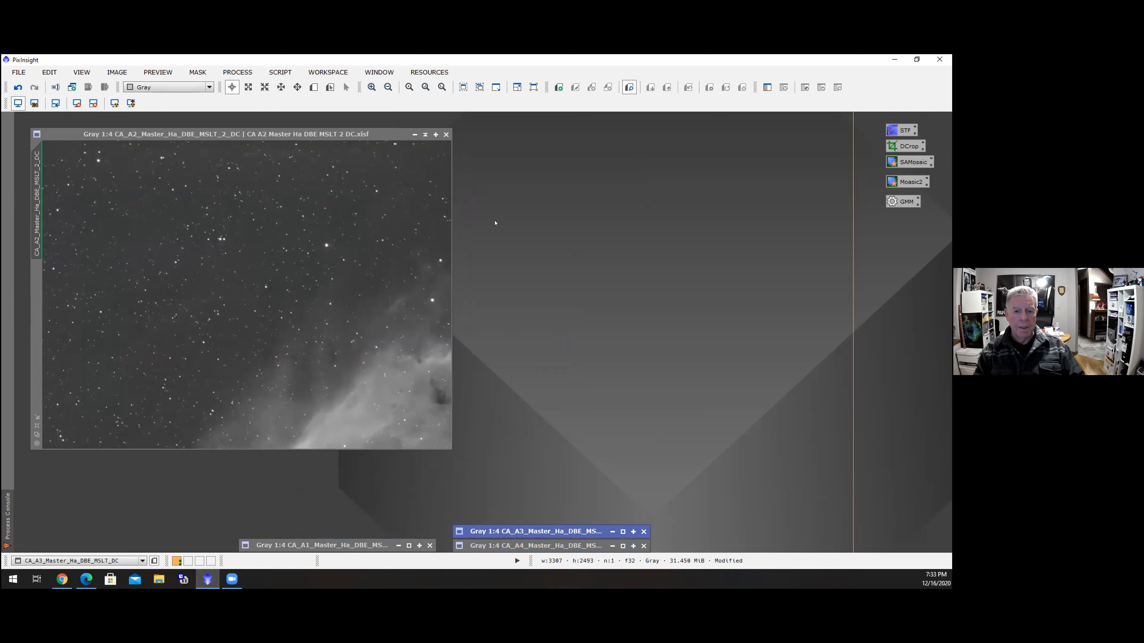
# Run the dnaLinearFit script with CA_A1_Master_Ha_DBE_MSLT_DC as reference and CA_A2_Master_Ha_DBE_MSLT_2_DC as target
pyautogui.click(370, 132)
pyautogui.click(279, 72)
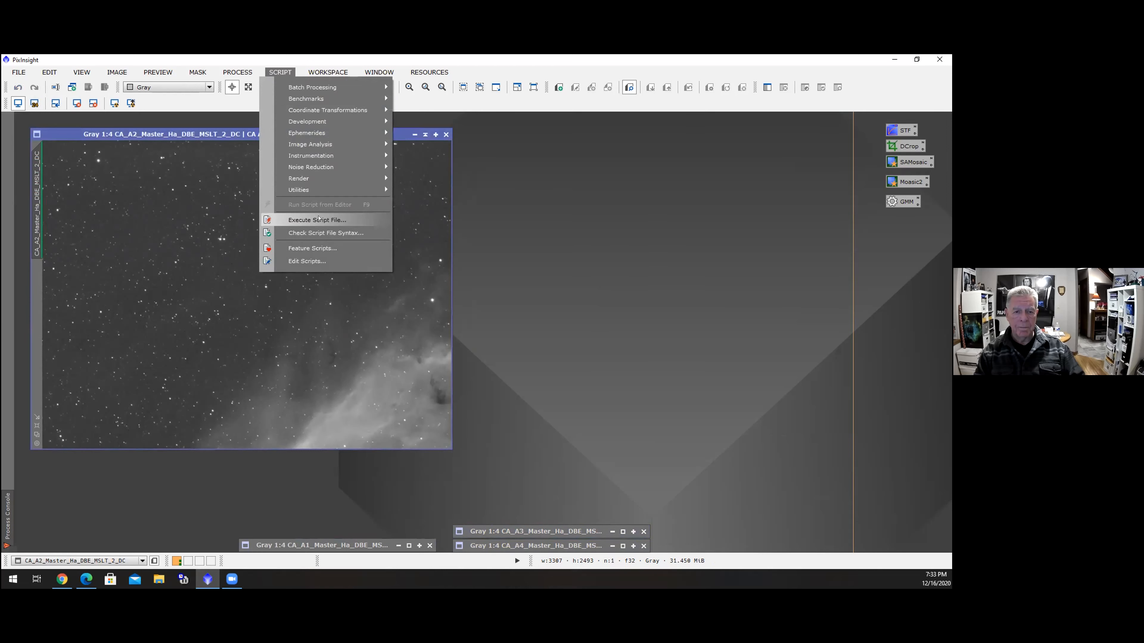
pyautogui.click(318, 219)
pyautogui.doubleClick(425, 221)
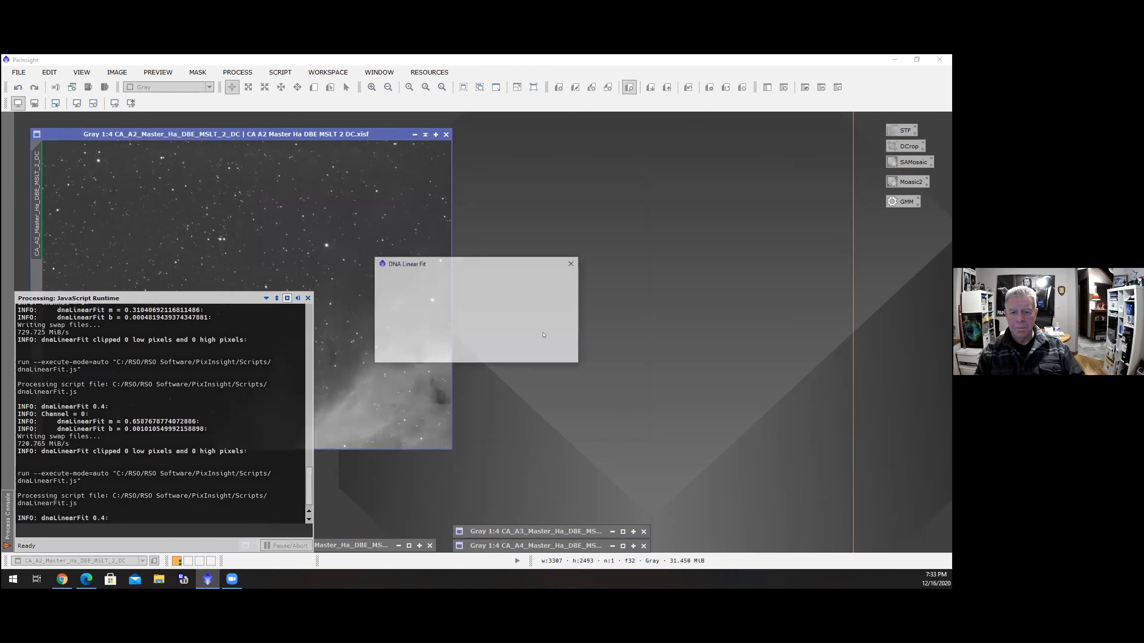
pyautogui.click(572, 302)
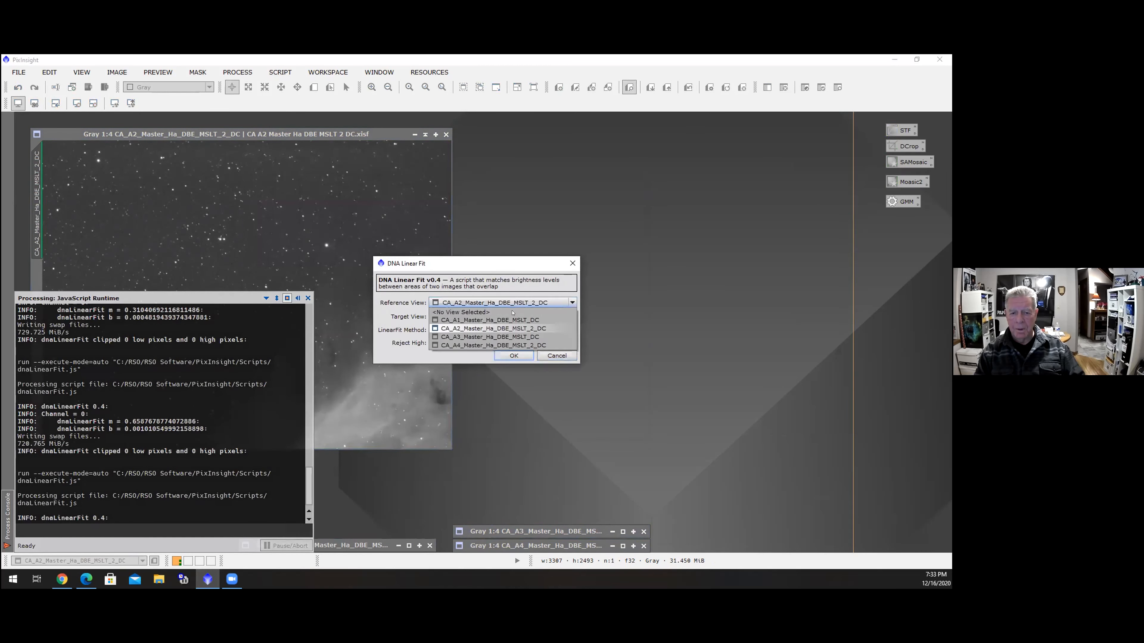
pyautogui.click(476, 326)
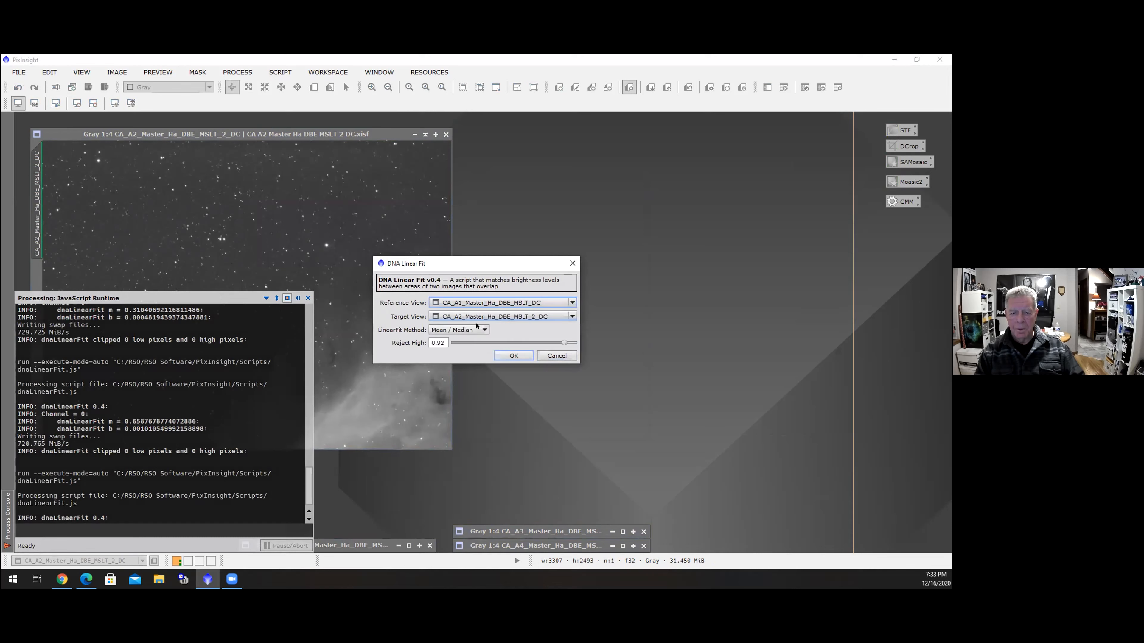
pyautogui.click(573, 318)
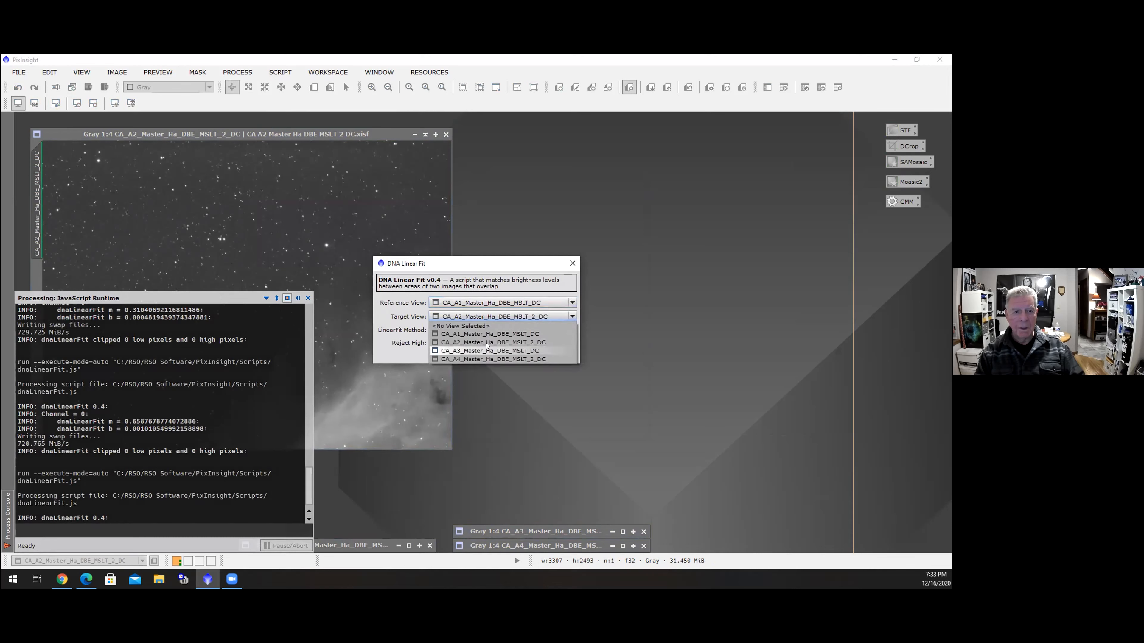
pyautogui.click(464, 342)
pyautogui.click(518, 356)
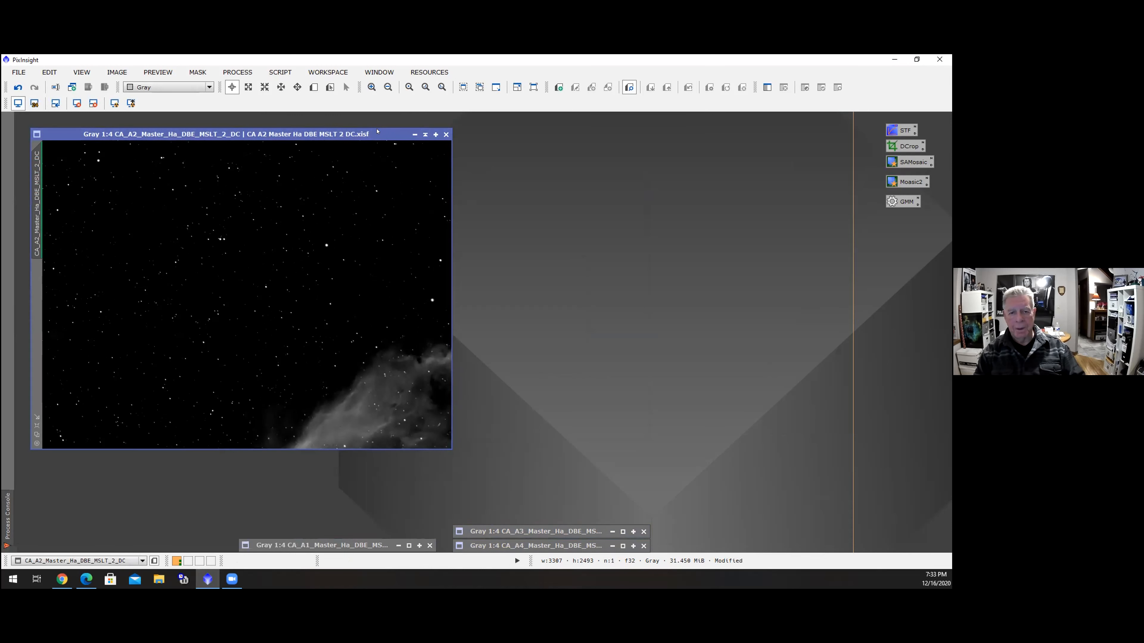
# Re-apply the automatic screen stretch to A2, then minimize its window and move the icon above the A1 icon
pyautogui.click(18, 104)
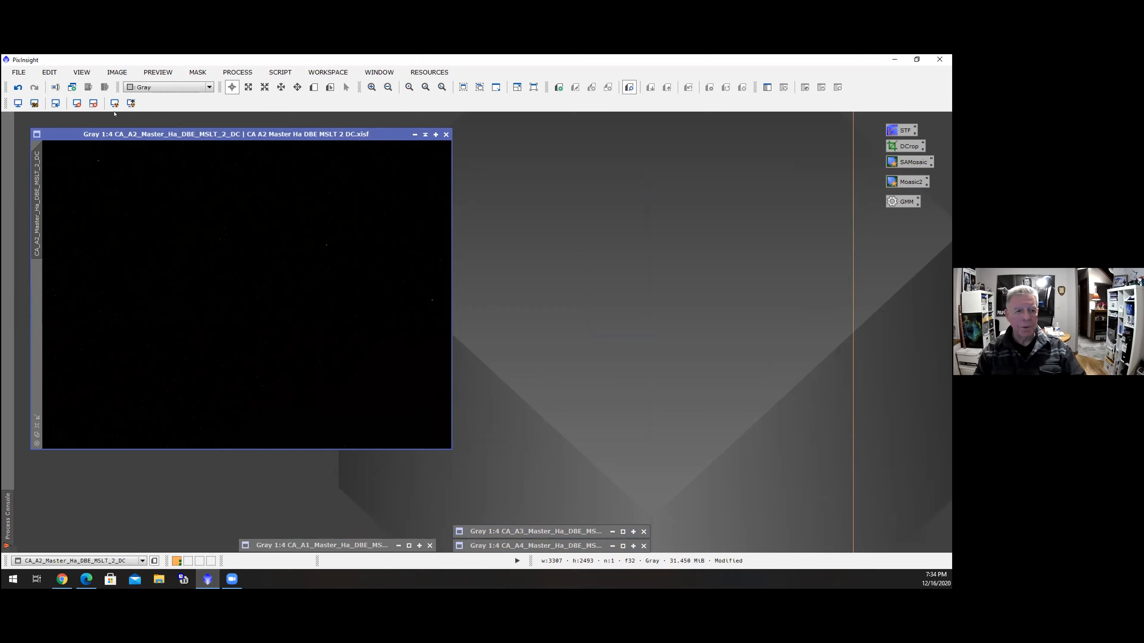
pyautogui.click(114, 103)
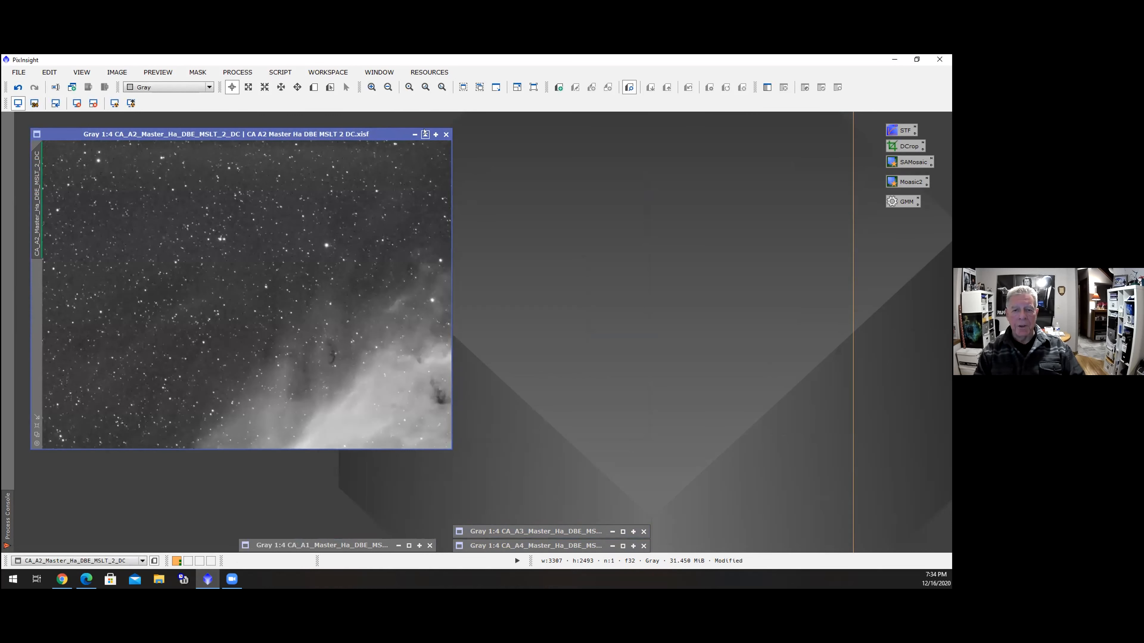
pyautogui.click(425, 134)
pyautogui.moveTo(291, 287); pyautogui.dragTo(392, 527)
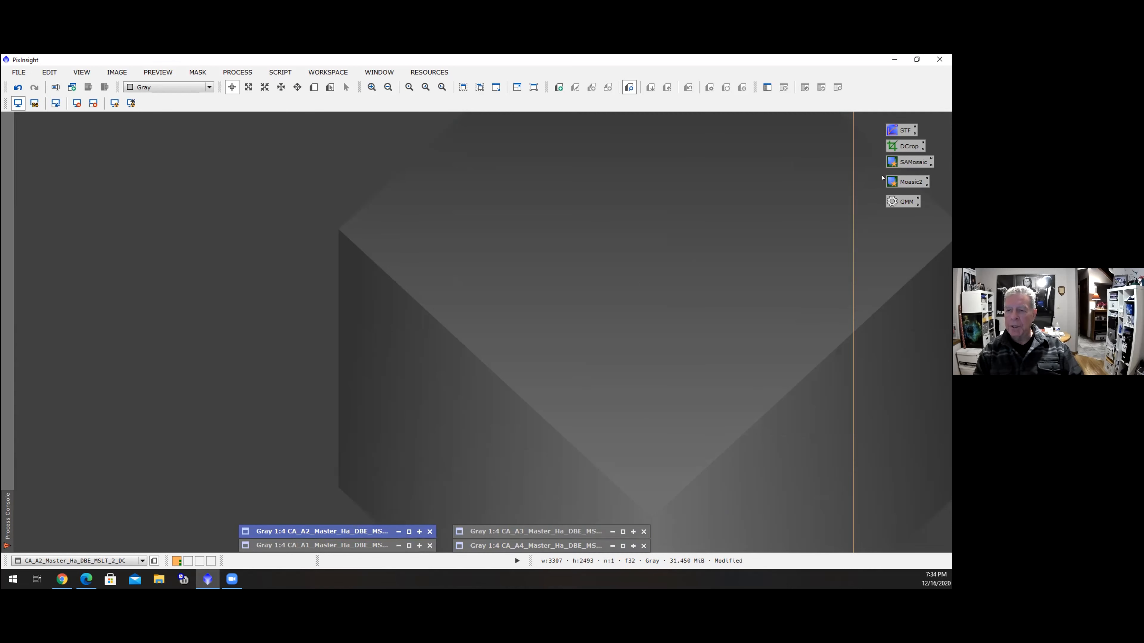
# Run StarAlignment in Register/Union - Mosaic mode on the A2 panel with CA_A1_Master_Ha_DBE_MSLT_DC as reference image
pyautogui.click(908, 146)
pyautogui.doubleClick(906, 162)
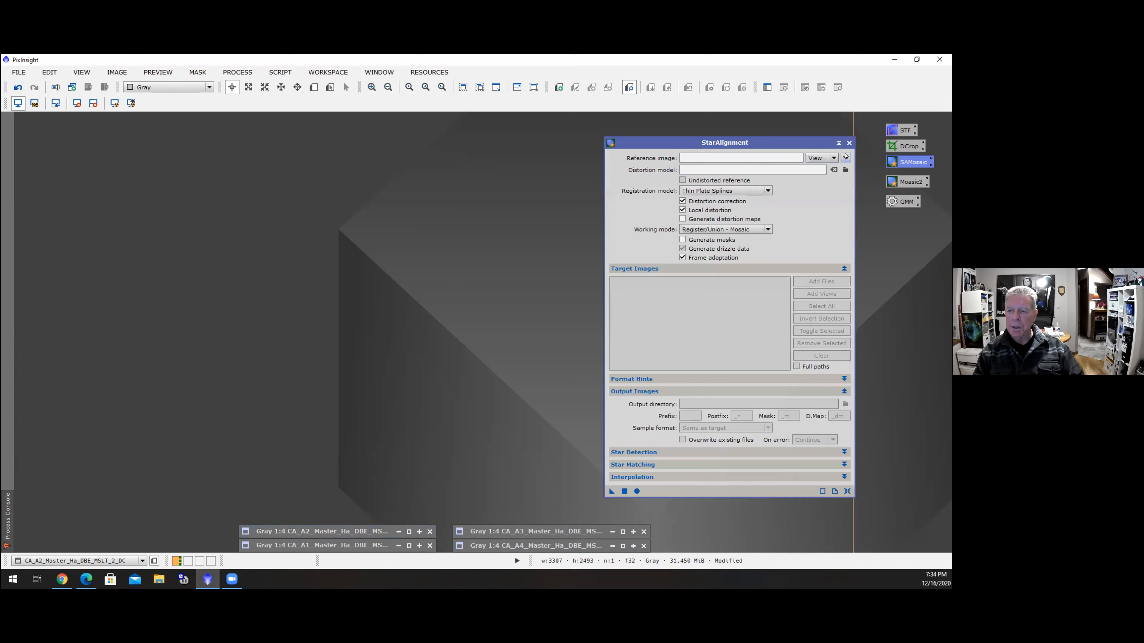
pyautogui.click(845, 157)
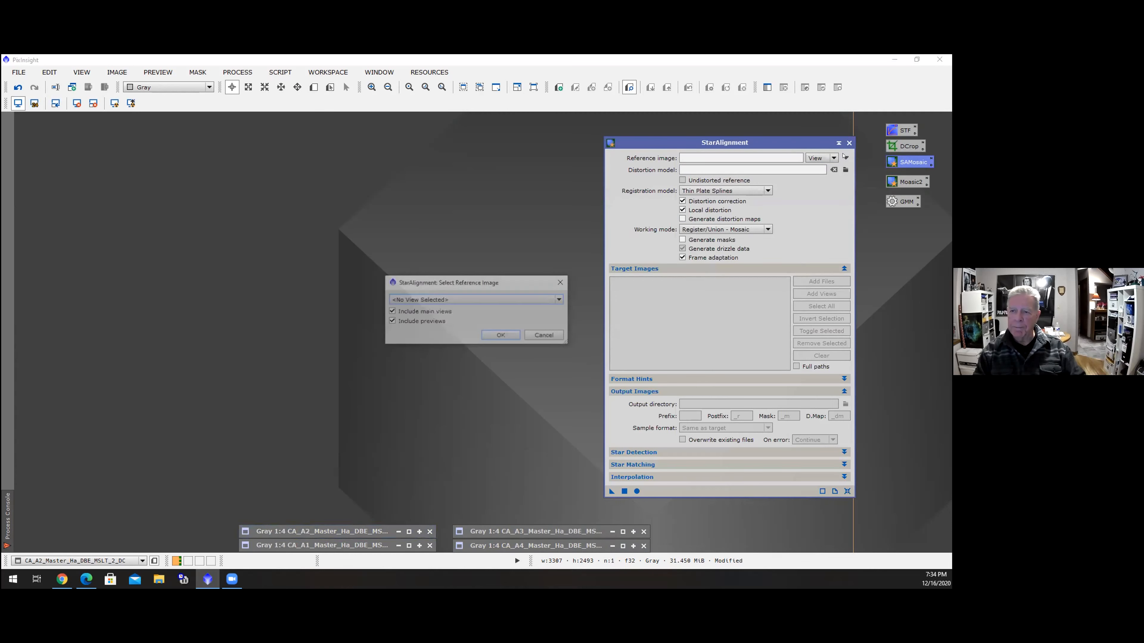
pyautogui.click(486, 300)
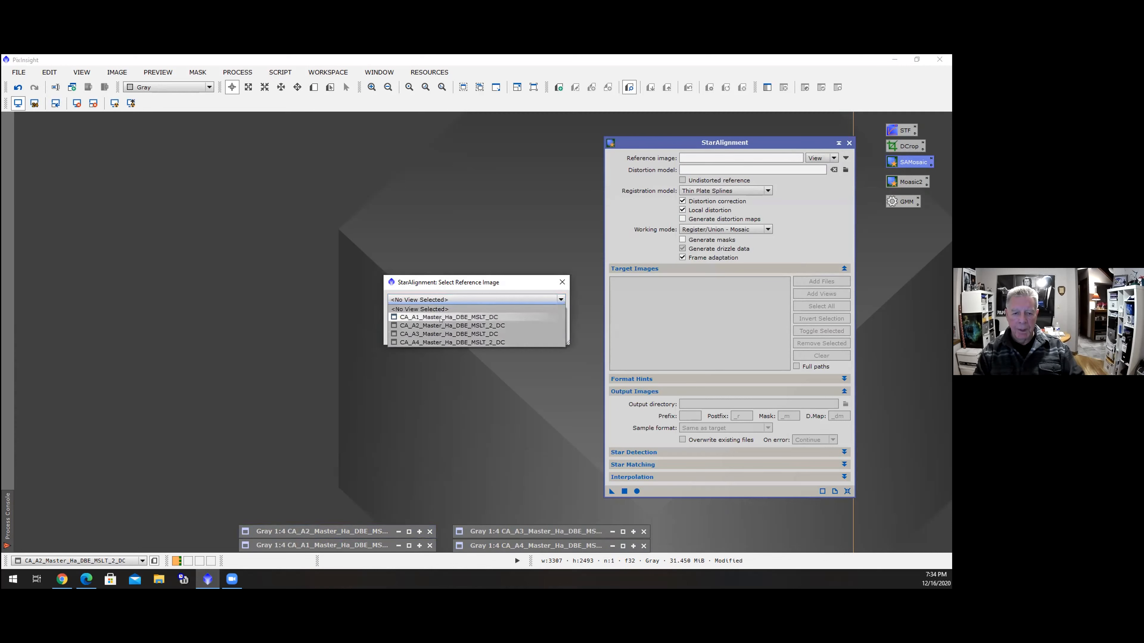
pyautogui.click(448, 316)
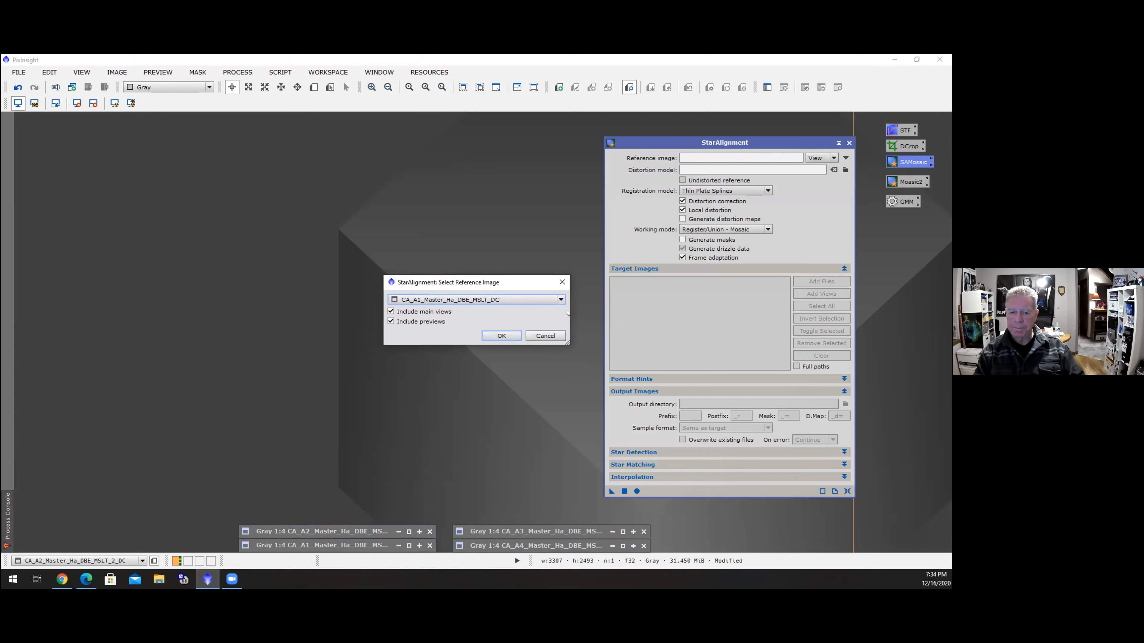
pyautogui.click(501, 336)
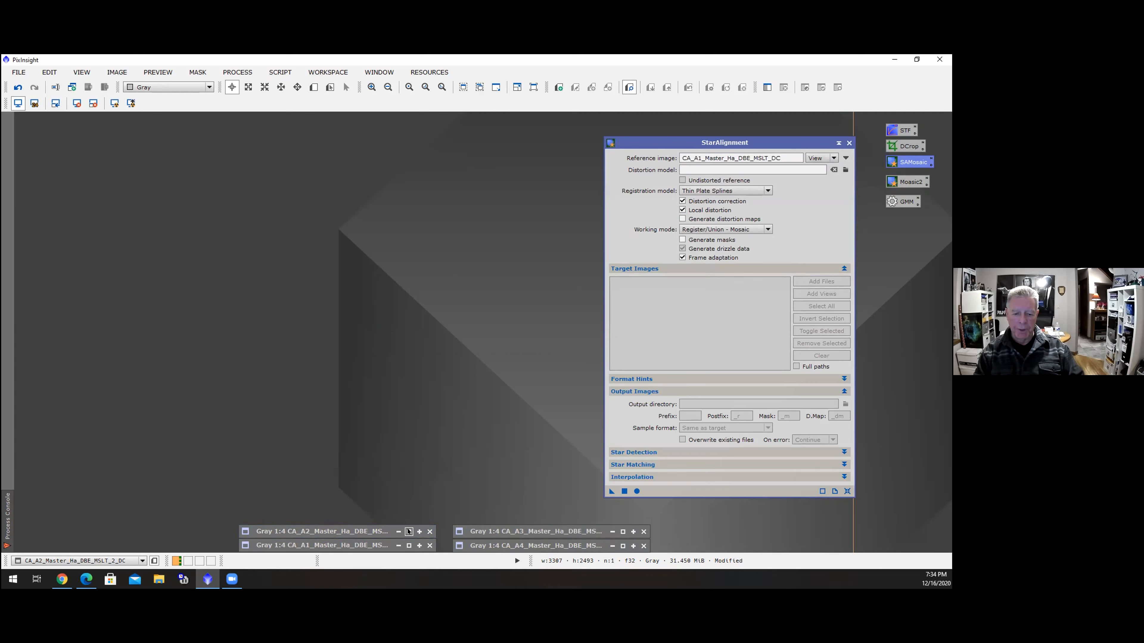
pyautogui.click(610, 491)
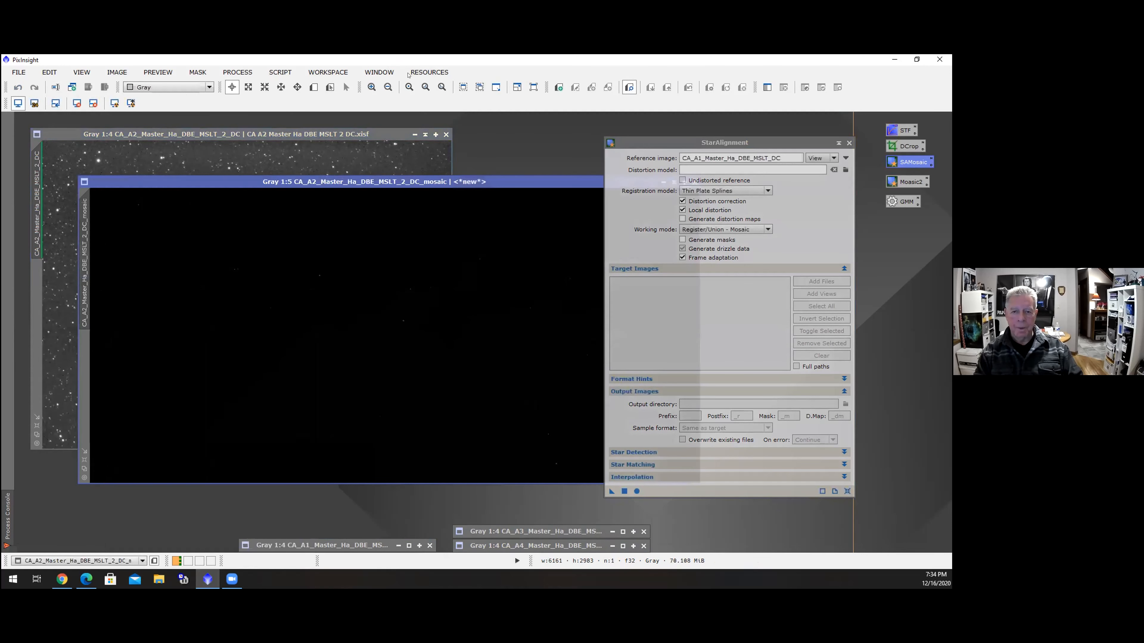
# Minimize the A2 panel window and apply an automatic screen stretch to the new A2 mosaic image
pyautogui.click(414, 134)
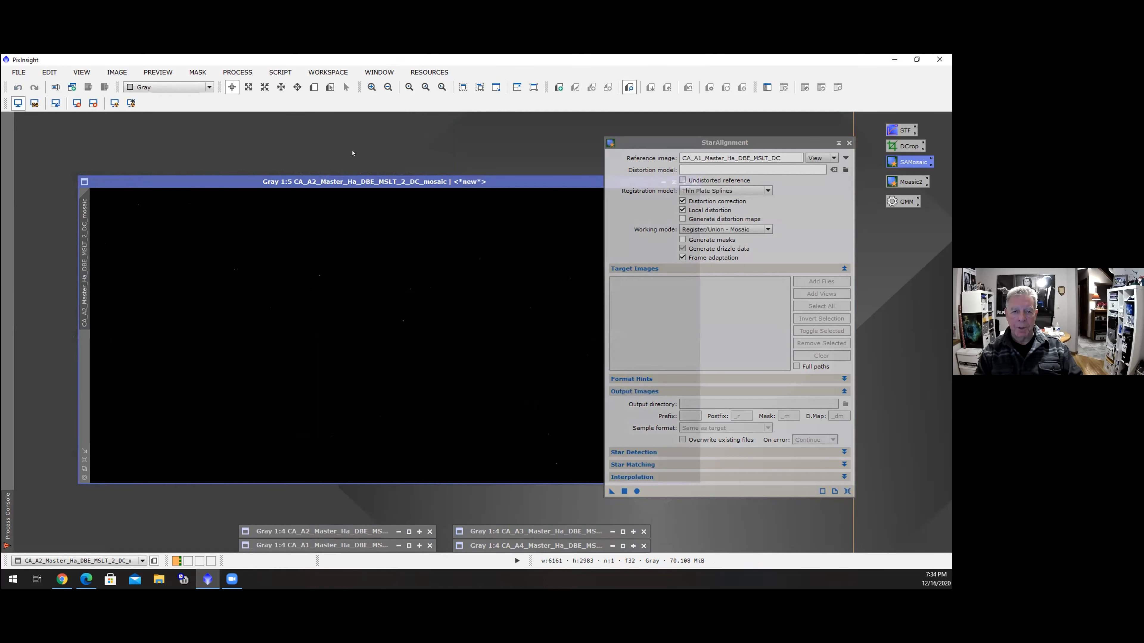
pyautogui.click(115, 104)
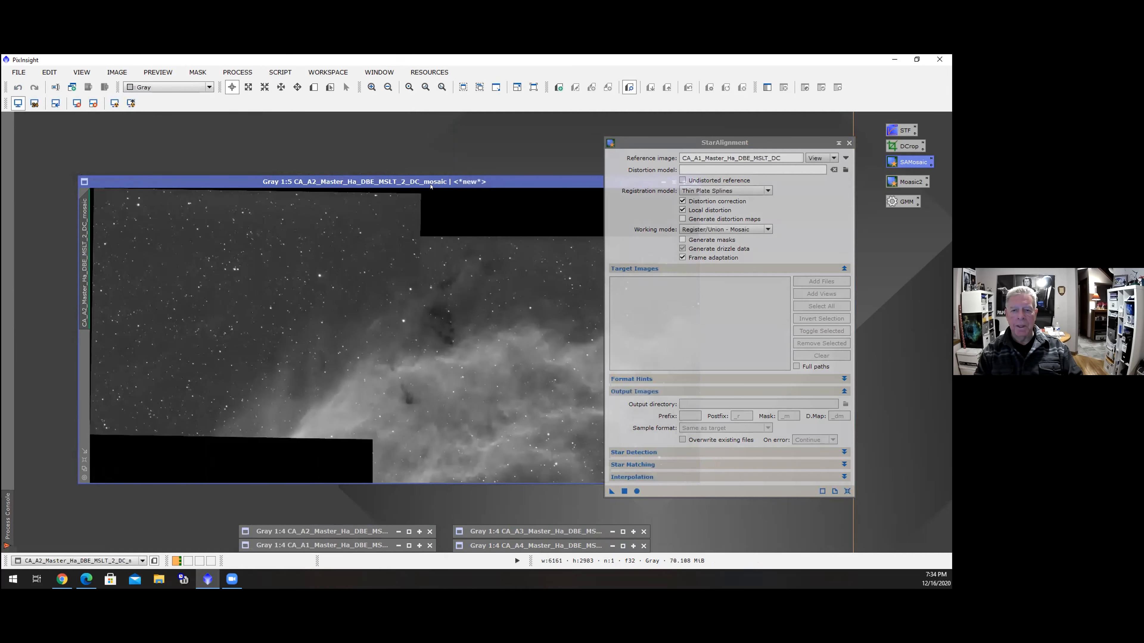
pyautogui.moveTo(502, 183); pyautogui.dragTo(398, 144)
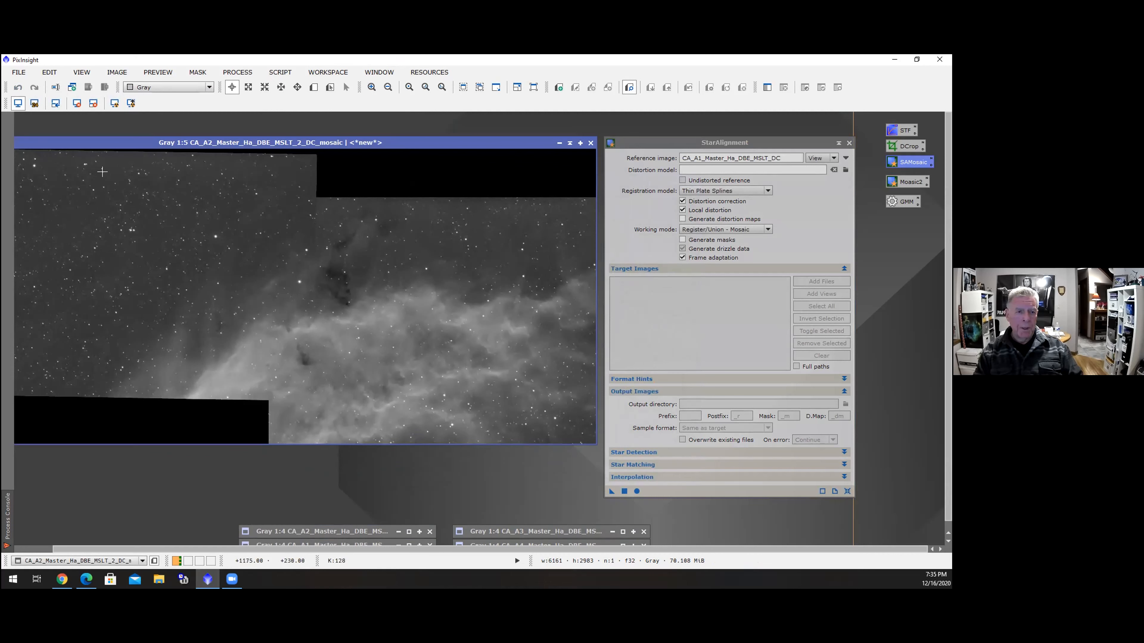
pyautogui.moveTo(116, 139); pyautogui.dragTo(185, 141)
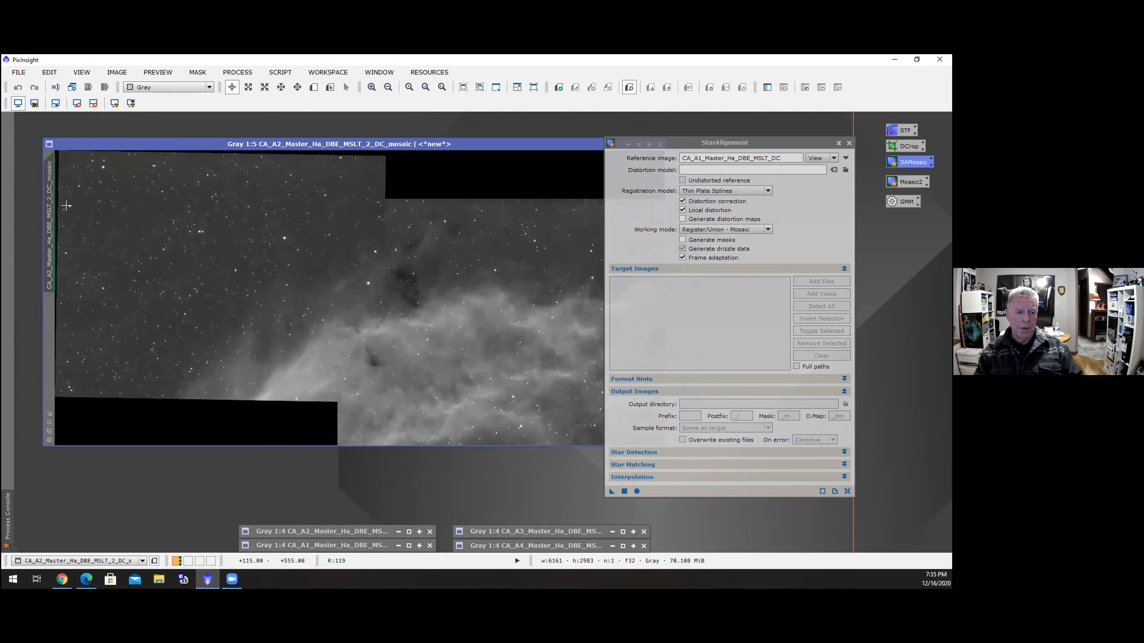
# Rename the A2 mosaic image's identifier to a1a2
pyautogui.rightClick(47, 225)
pyautogui.click(92, 265)
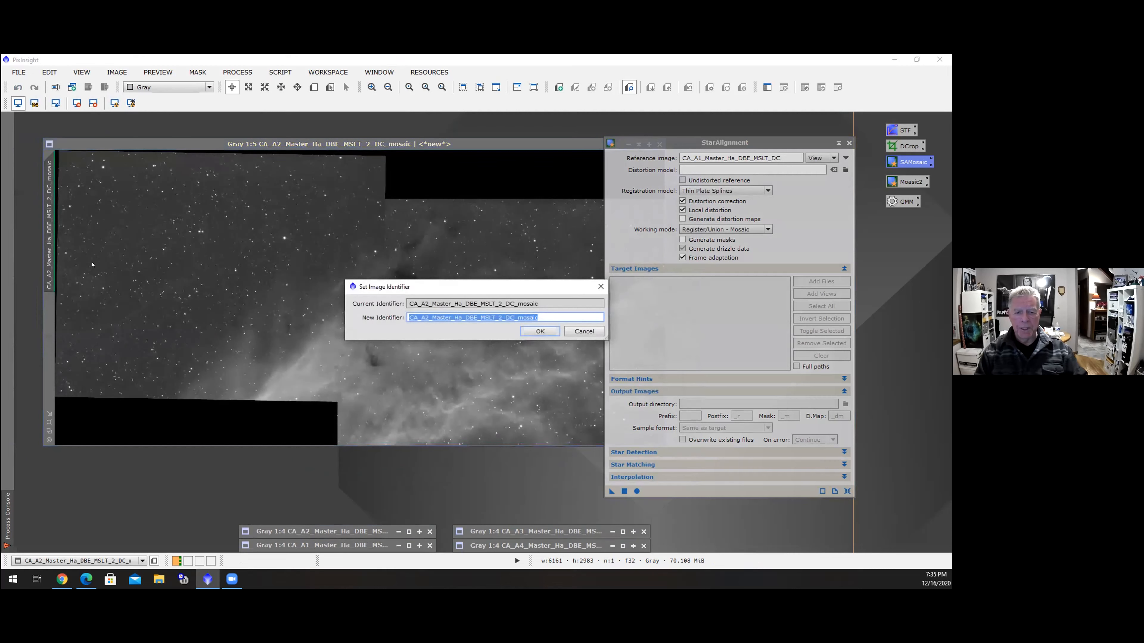
pyautogui.write('a')
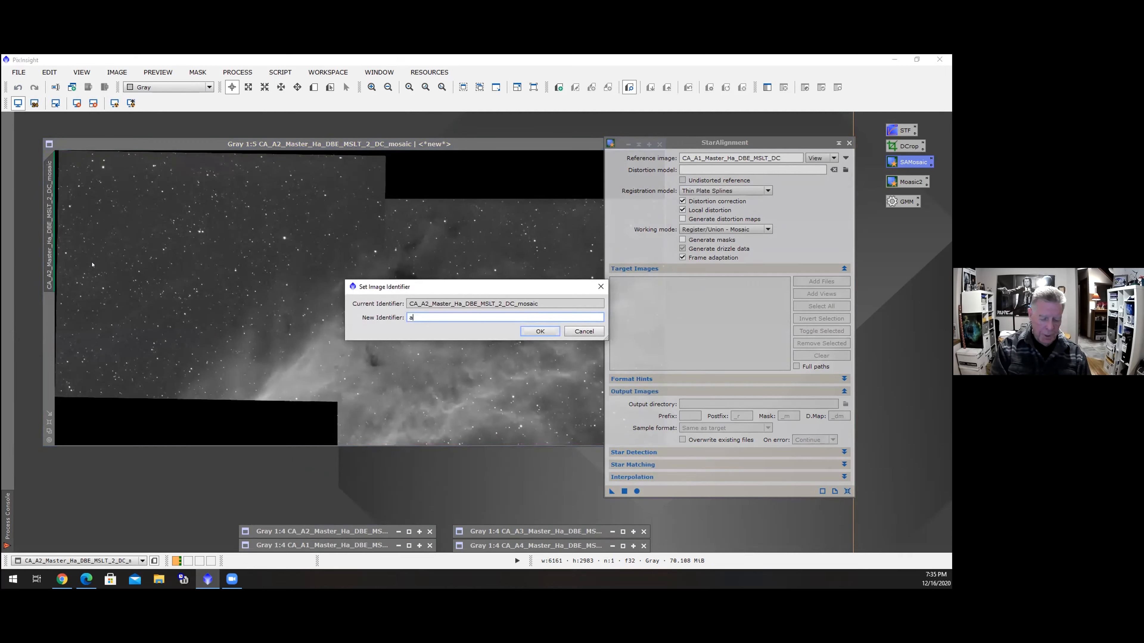
pyautogui.write('1a2')
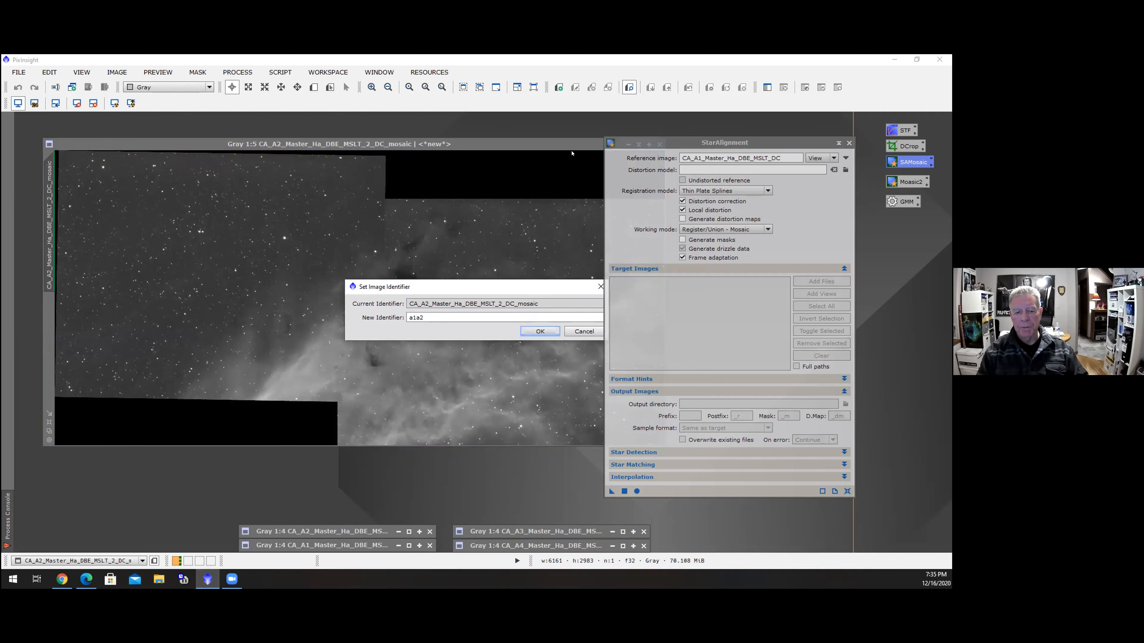
pyautogui.click(542, 331)
# Minimize the a1a2 image window and move its icon beside the A4 icon
pyautogui.moveTo(543, 141); pyautogui.dragTo(485, 131)
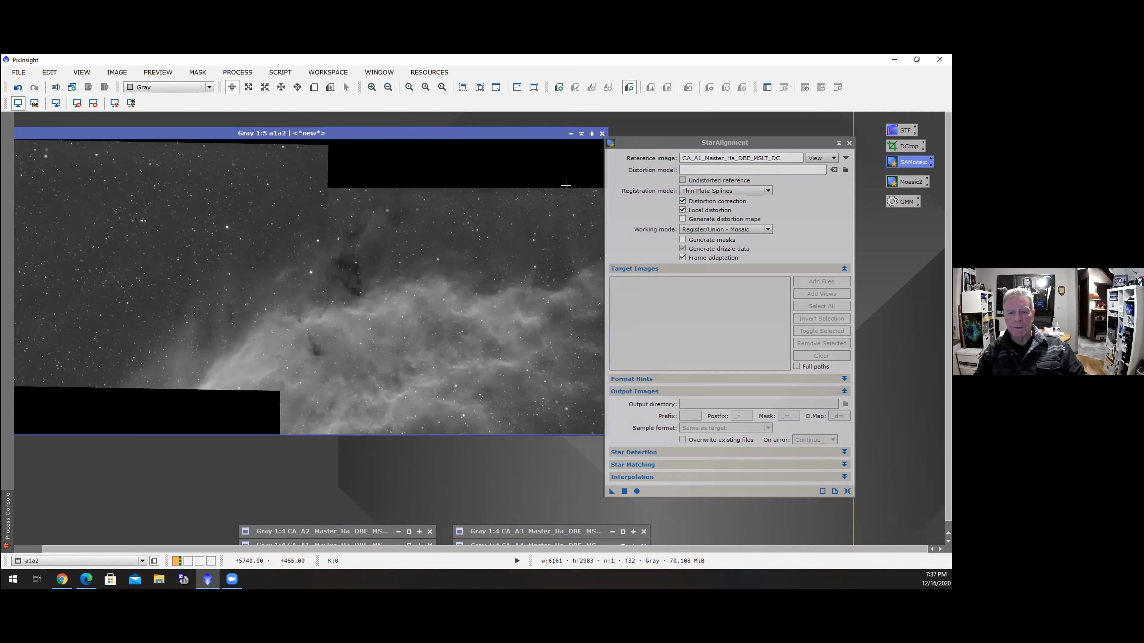
pyautogui.moveTo(162, 129)
pyautogui.mouseDown()
pyautogui.moveTo(215, 136)
pyautogui.moveTo(143, 137)
pyautogui.mouseUp()
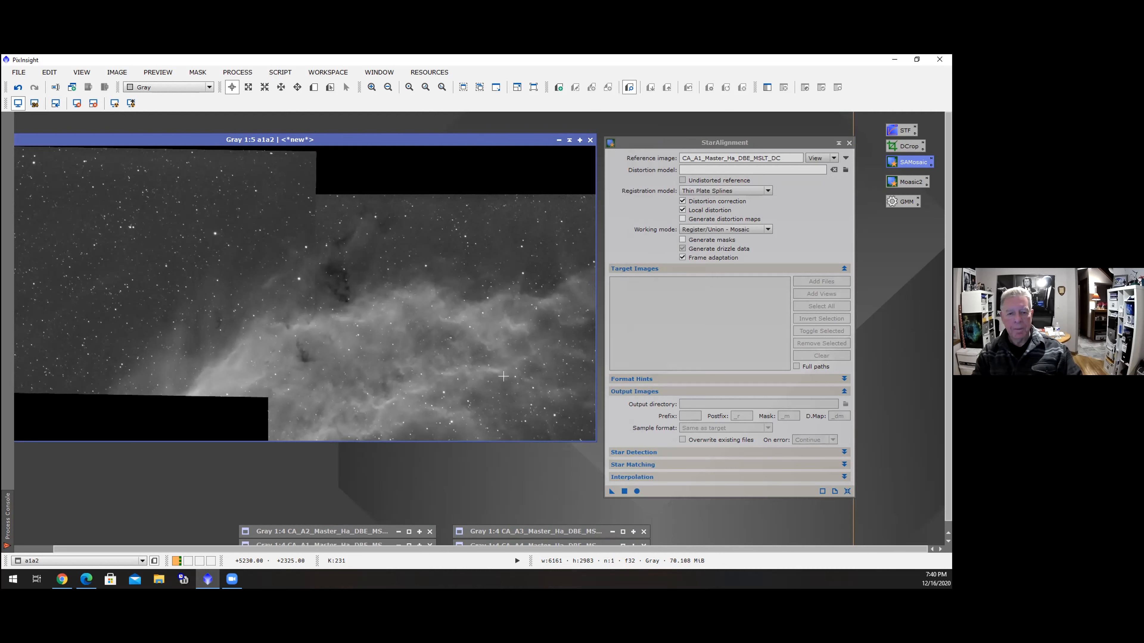
pyautogui.click(569, 140)
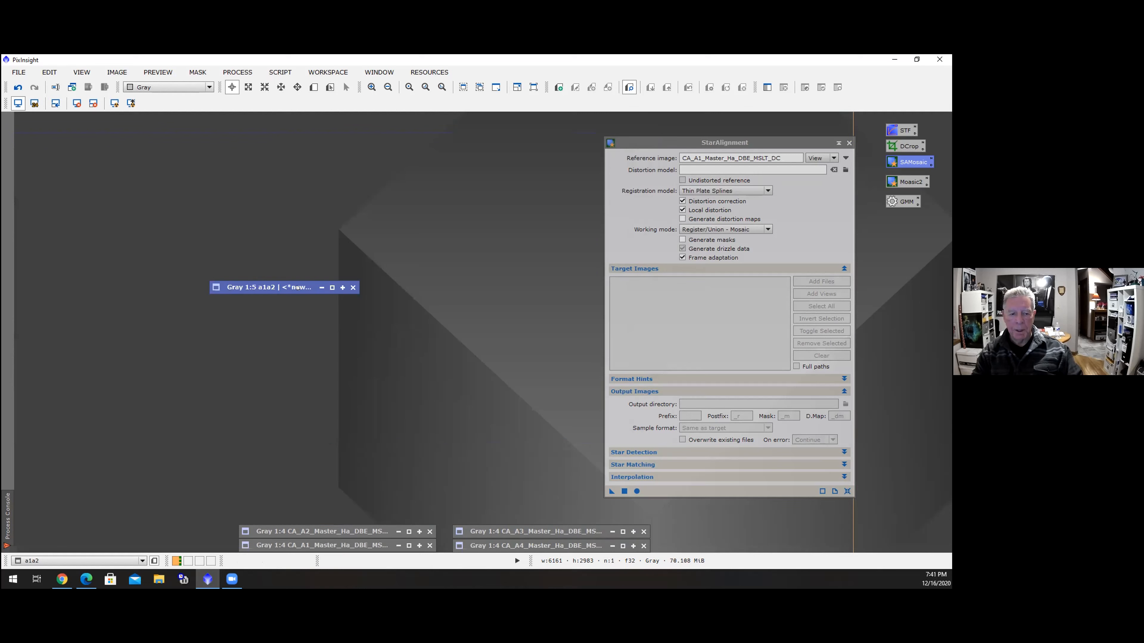
pyautogui.moveTo(297, 287); pyautogui.dragTo(751, 545)
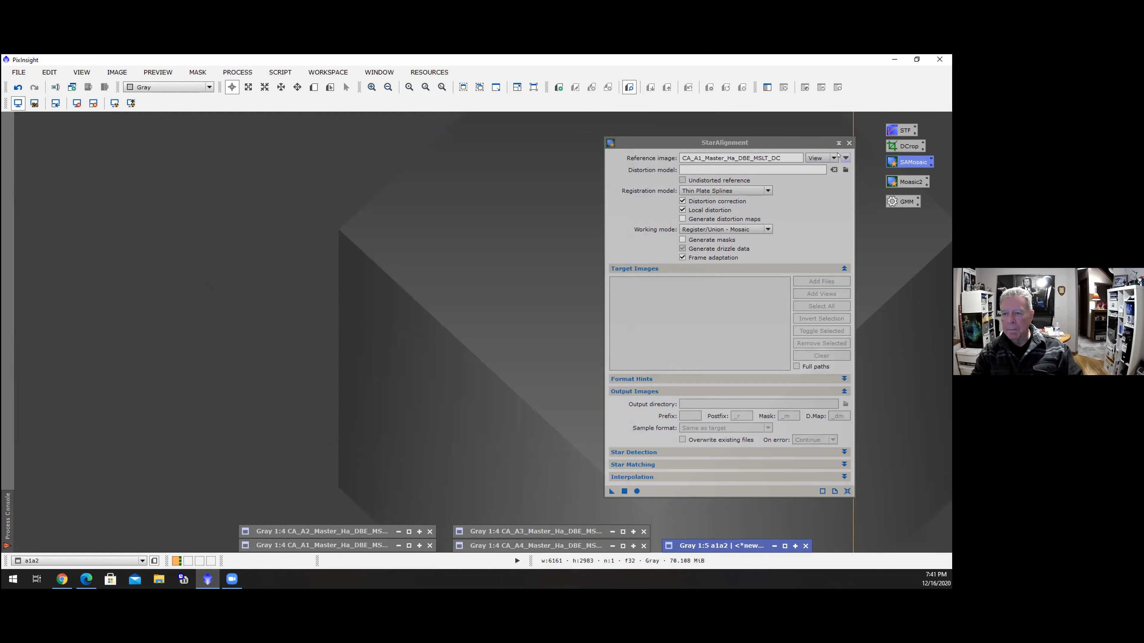
# Set the StarAlignment reference image to a1a2 and apply it to the restored A3 panel
pyautogui.click(845, 157)
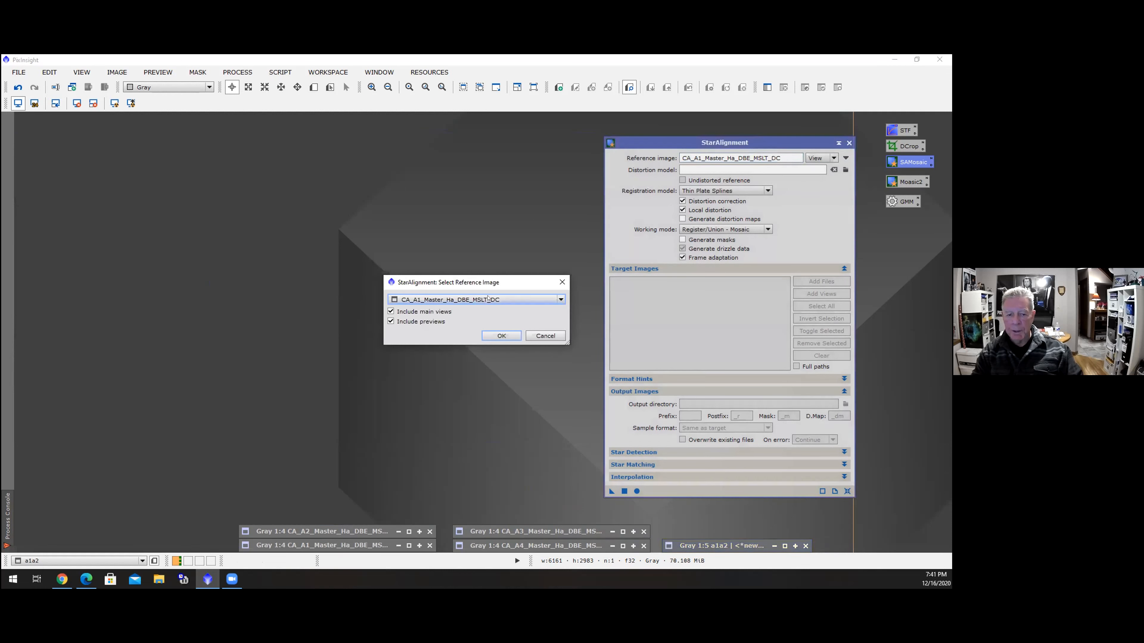
pyautogui.click(561, 298)
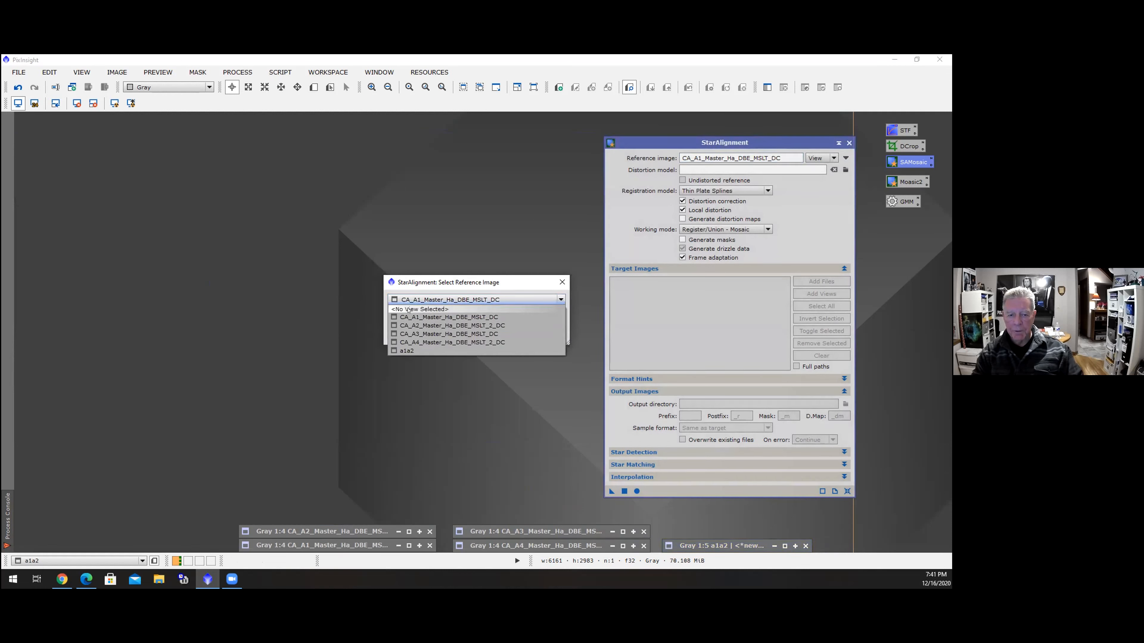
pyautogui.click(408, 350)
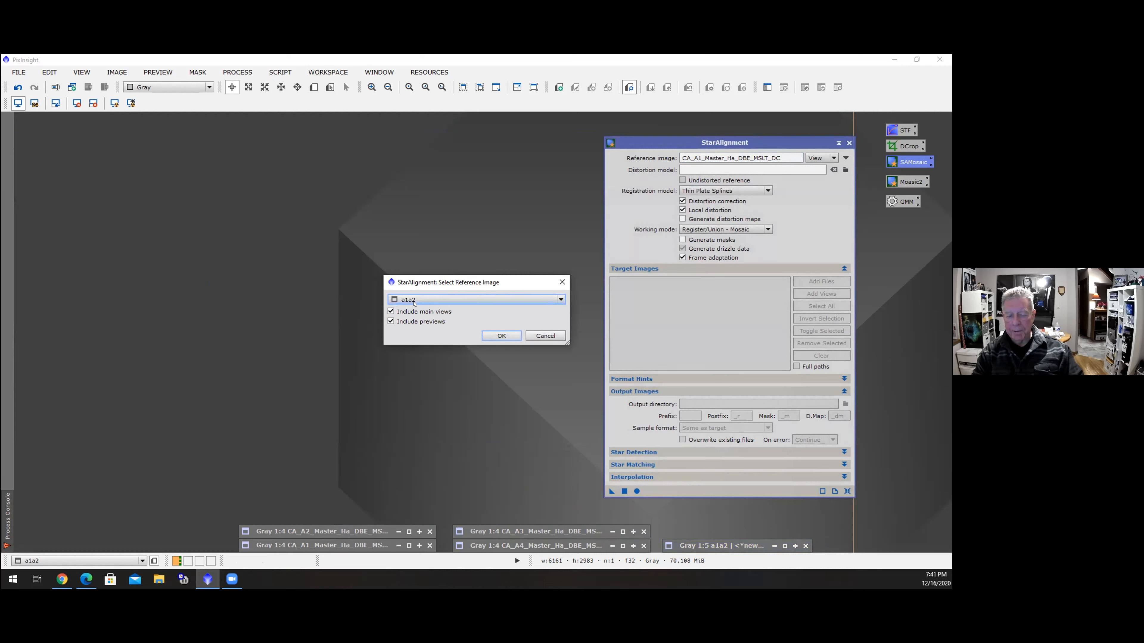
pyautogui.click(501, 335)
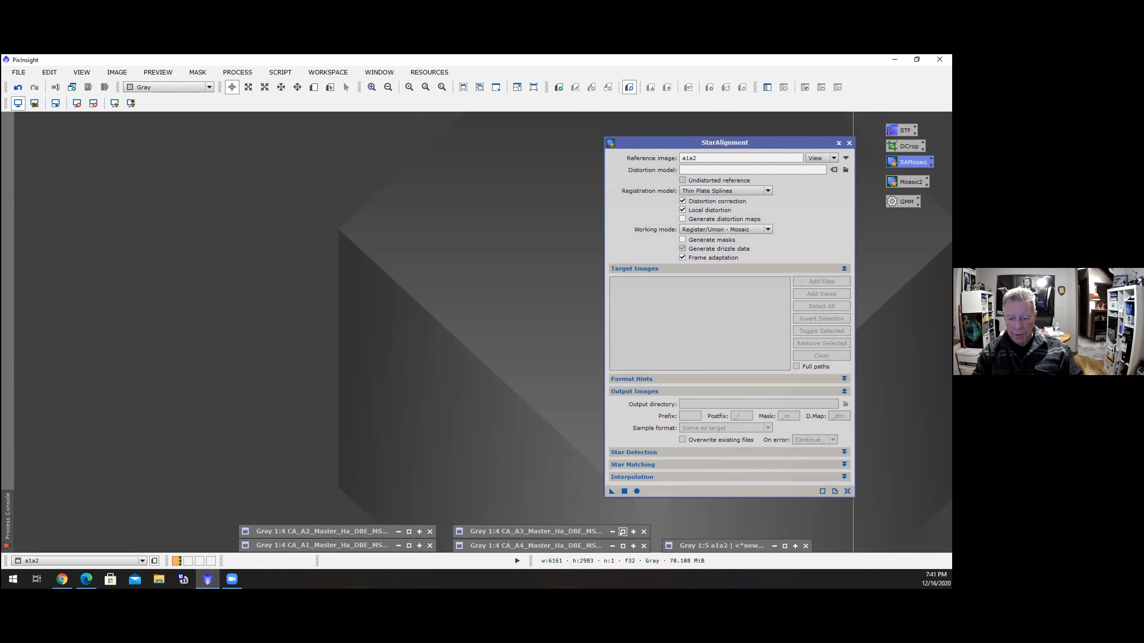
pyautogui.click(621, 531)
pyautogui.moveTo(612, 491); pyautogui.dragTo(443, 346)
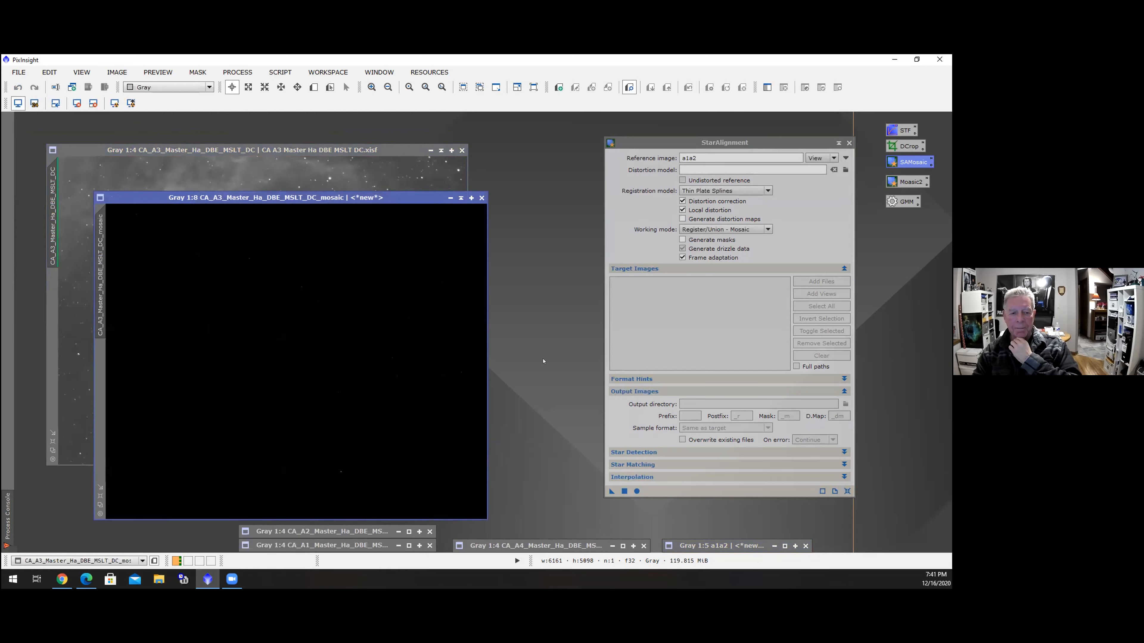
# Apply an automatic screen stretch to the new A3 mosaic image and rename its identifier to a1a2a3
pyautogui.click(115, 104)
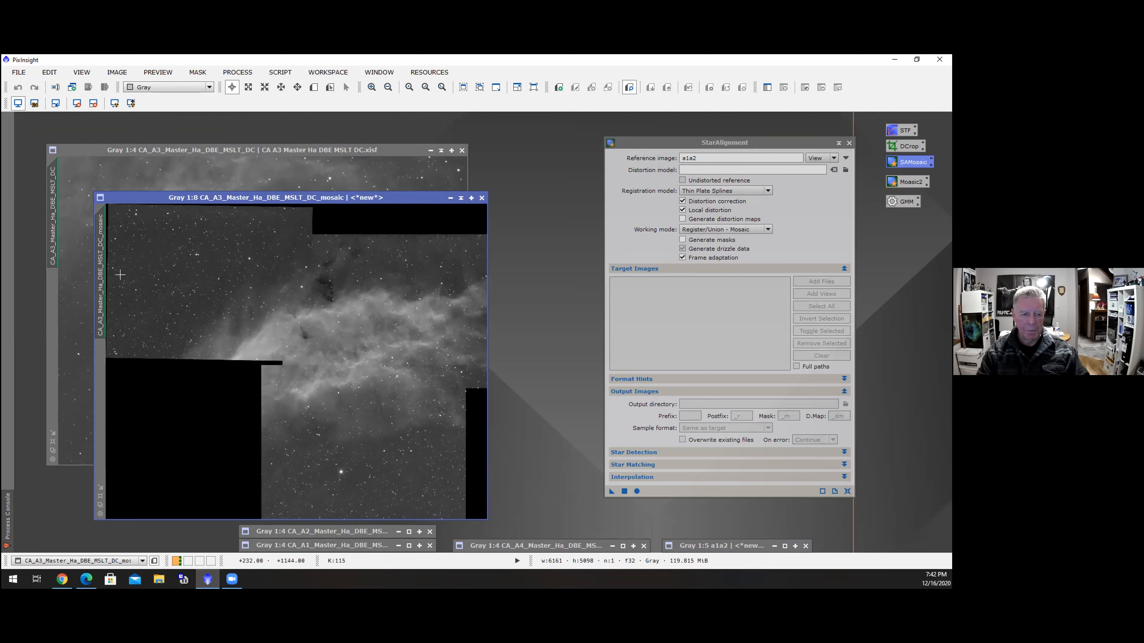
pyautogui.rightClick(100, 270)
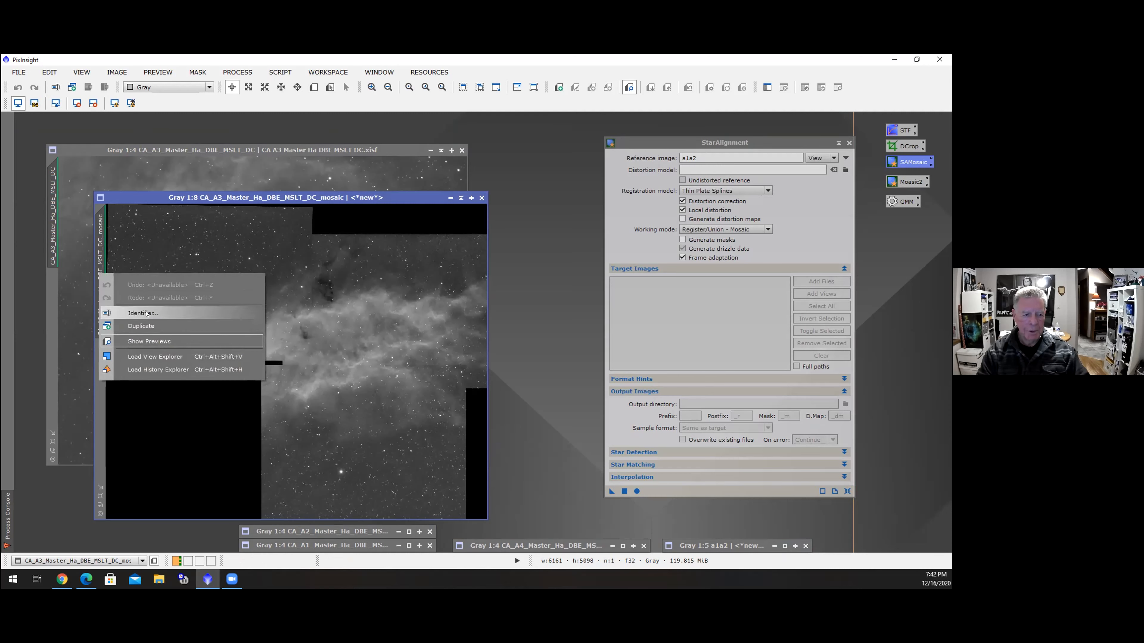
pyautogui.click(164, 312)
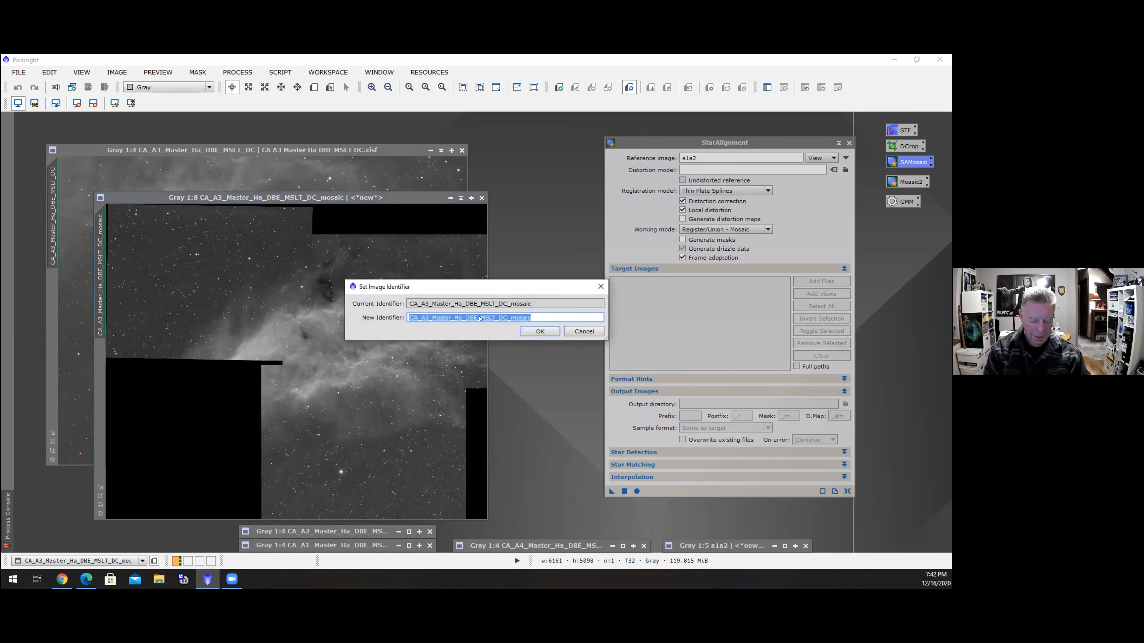
pyautogui.write('a1a2')
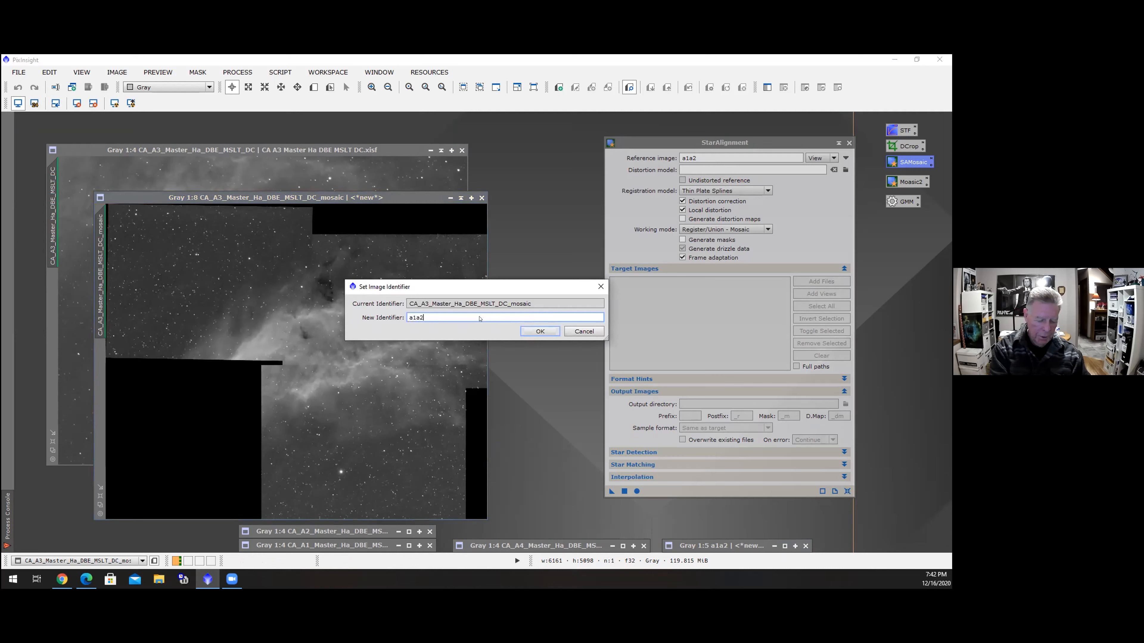
pyautogui.write('a3')
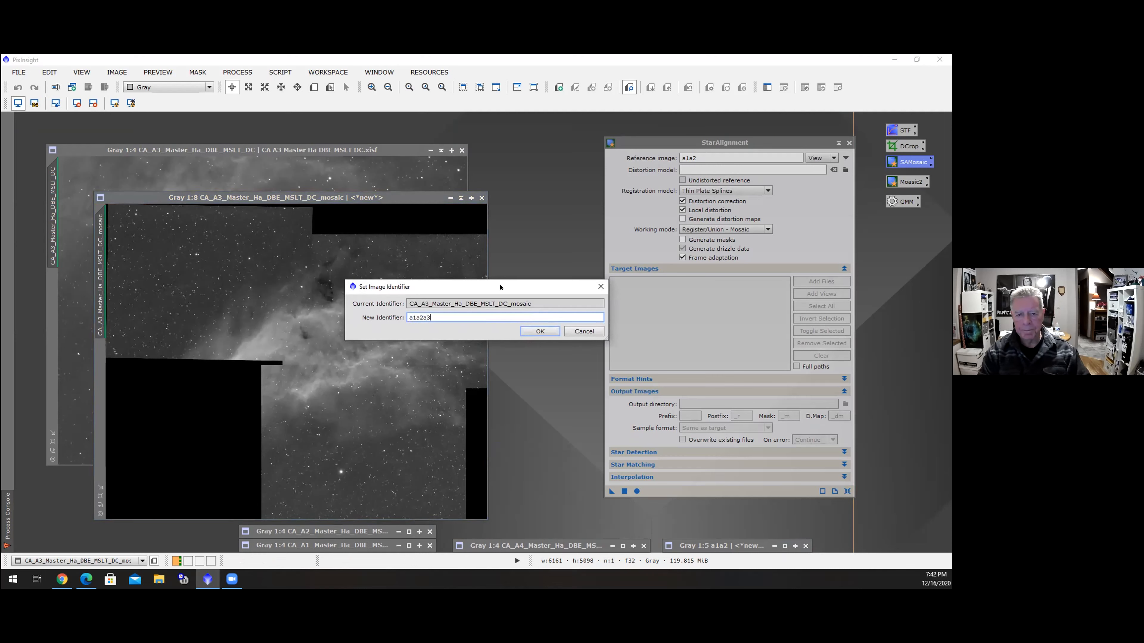
pyautogui.click(540, 331)
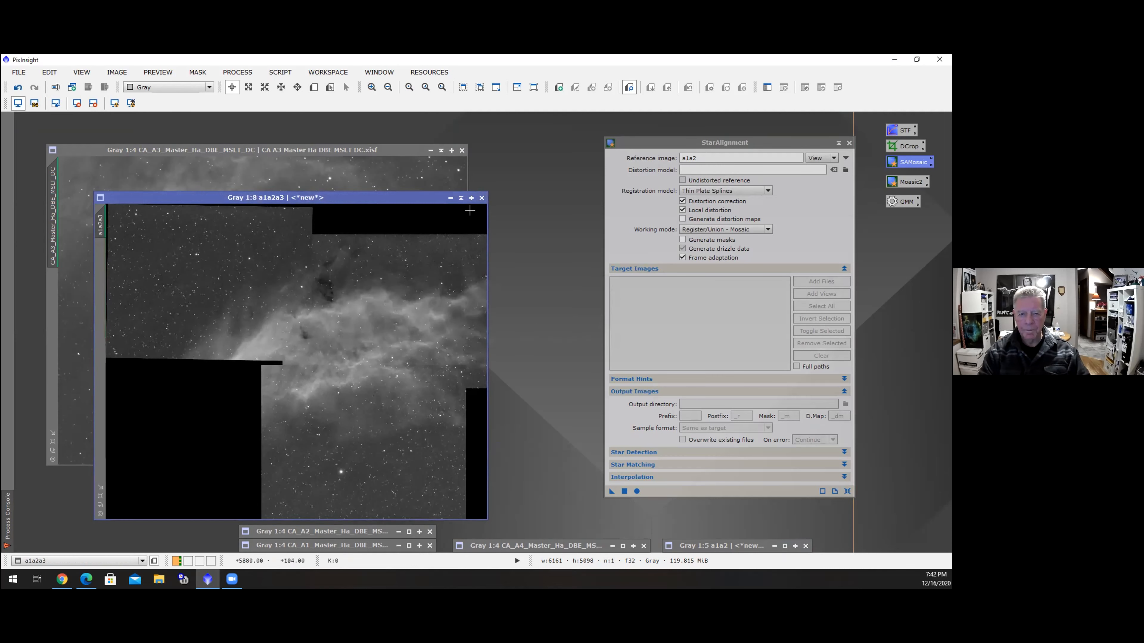
# Minimize the a1a2a3 mosaic window beside the other icons and minimize the A3 panel window
pyautogui.click(461, 198)
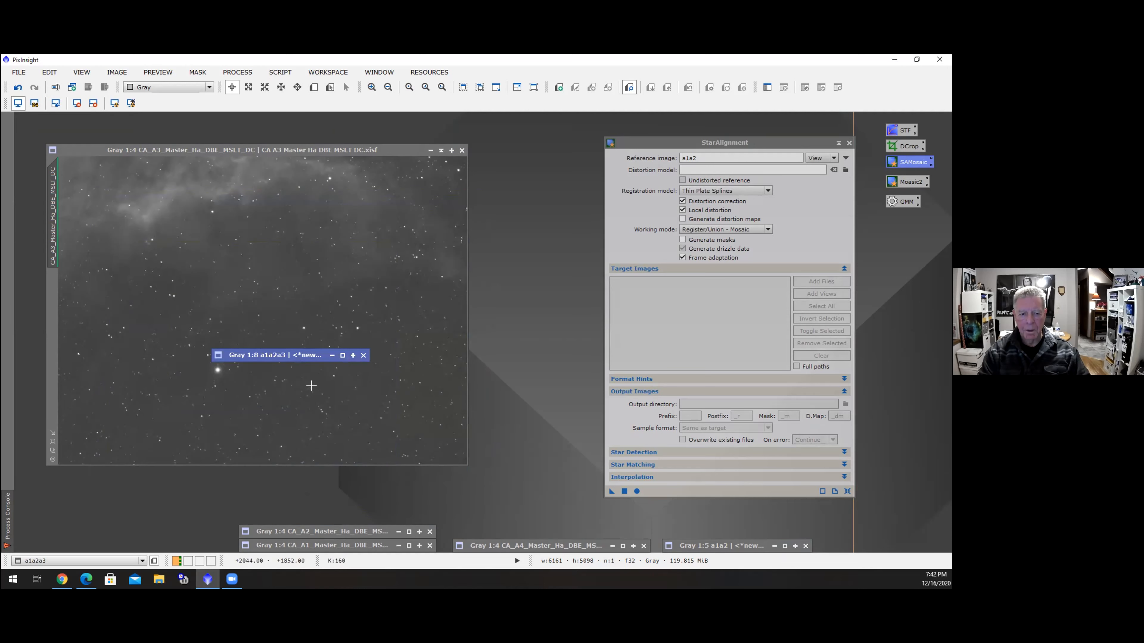
pyautogui.moveTo(313, 356); pyautogui.dragTo(718, 532)
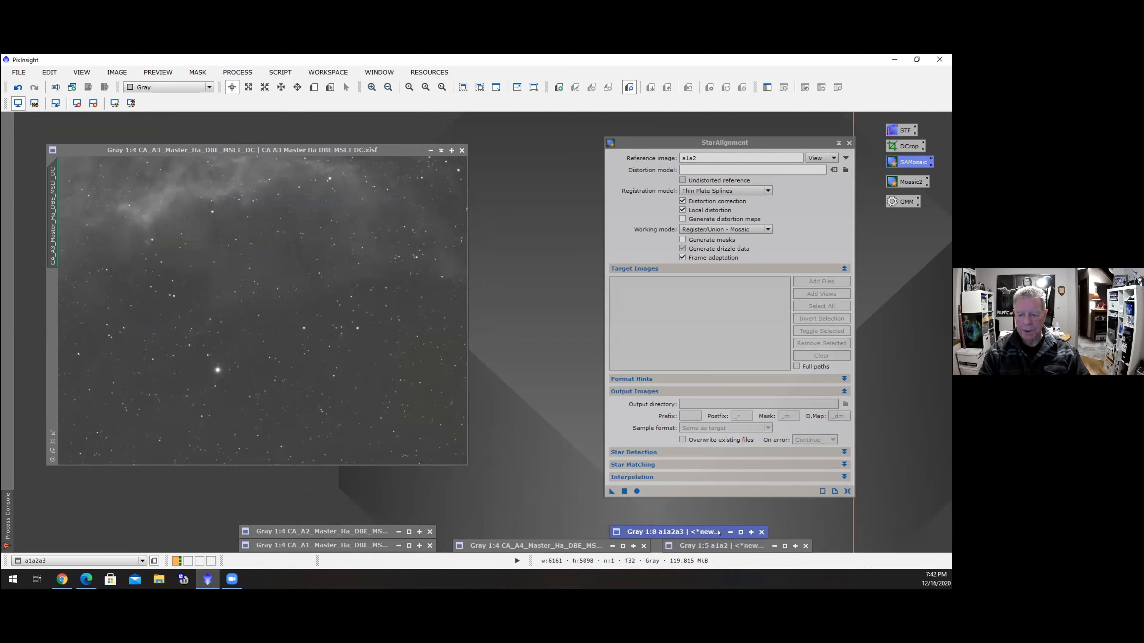
pyautogui.click(441, 150)
# Set the StarAlignment reference image to a1a2a3 and apply it to the restored A4 panel
pyautogui.click(835, 158)
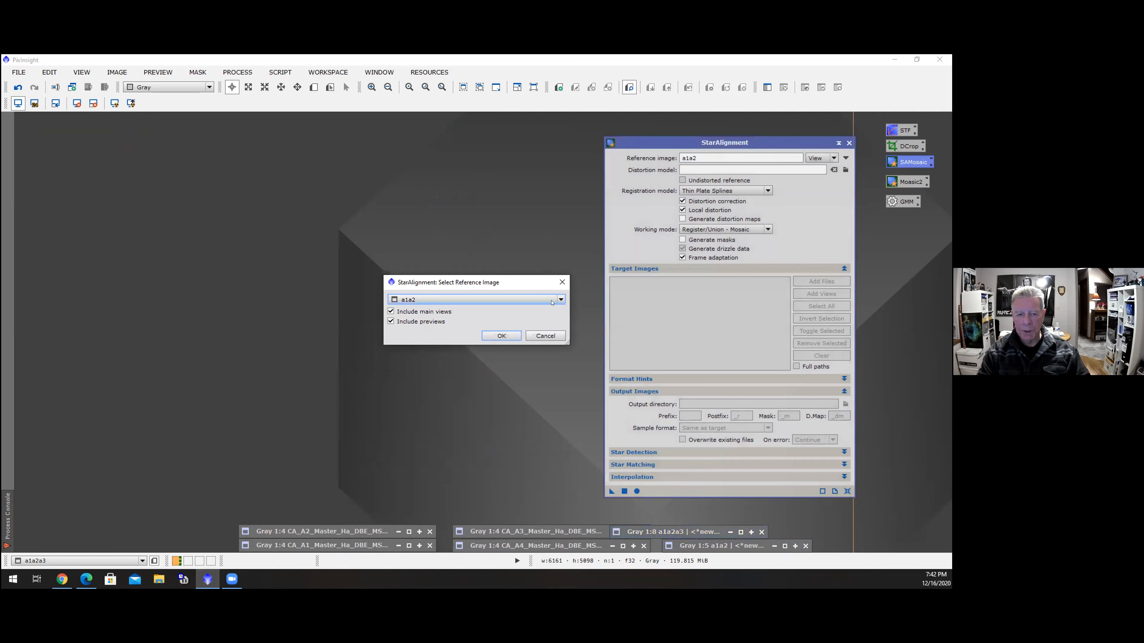
pyautogui.click(559, 299)
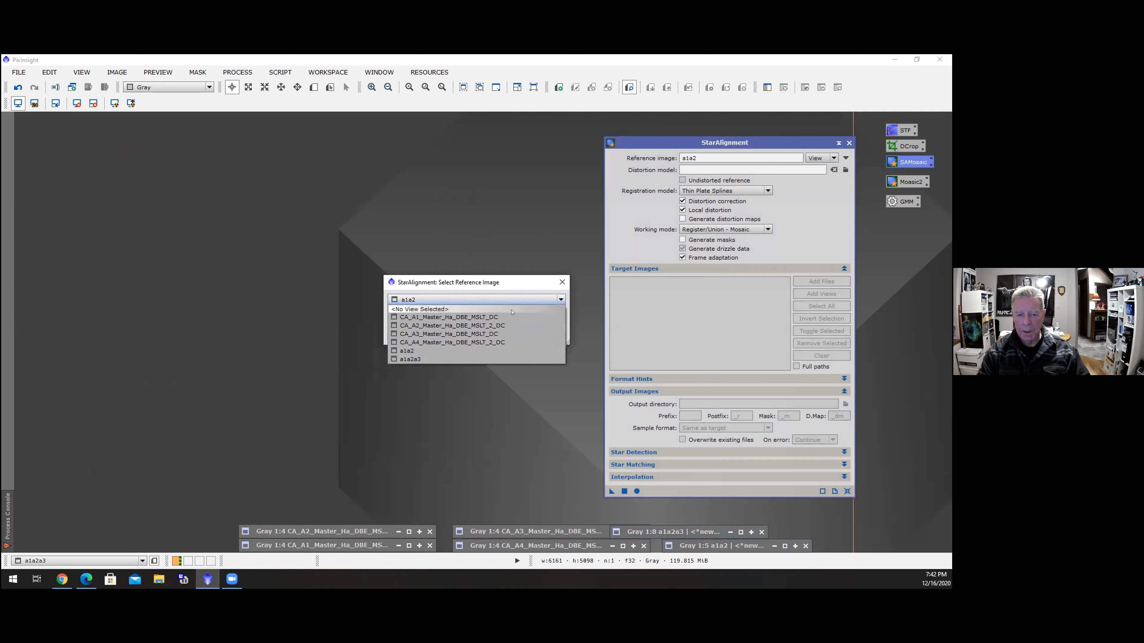
pyautogui.click(414, 359)
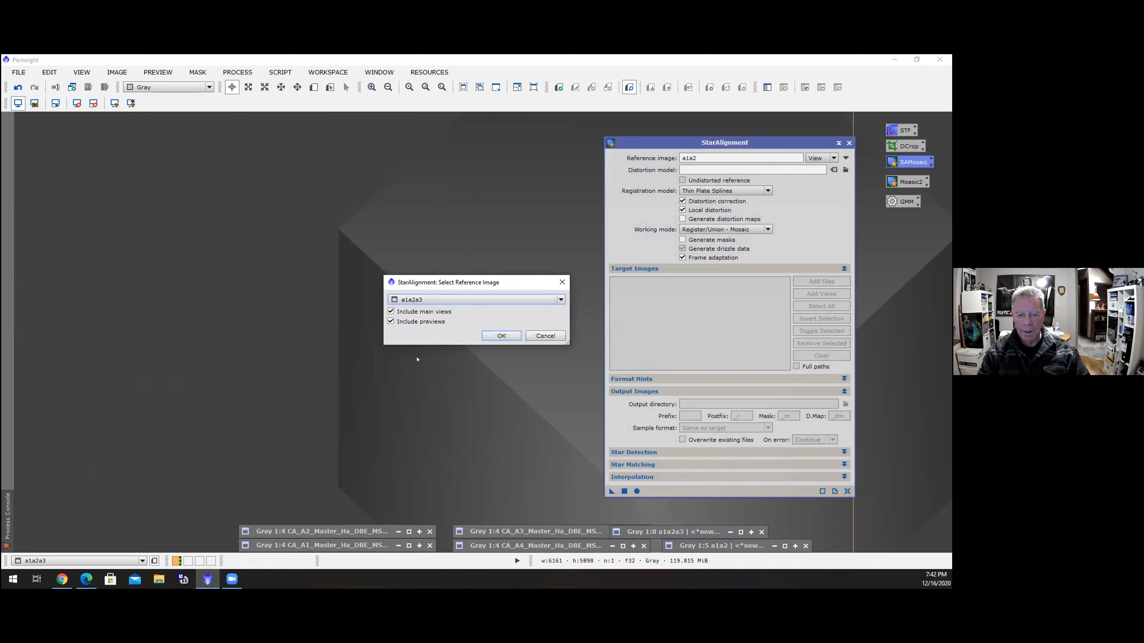
pyautogui.click(497, 338)
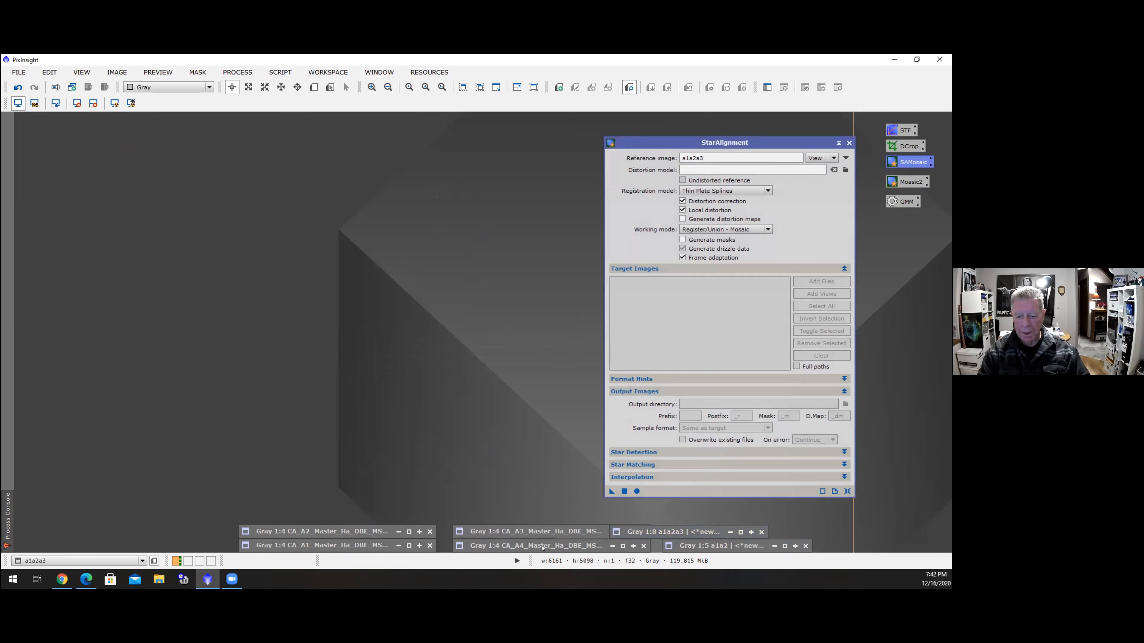
pyautogui.click(622, 546)
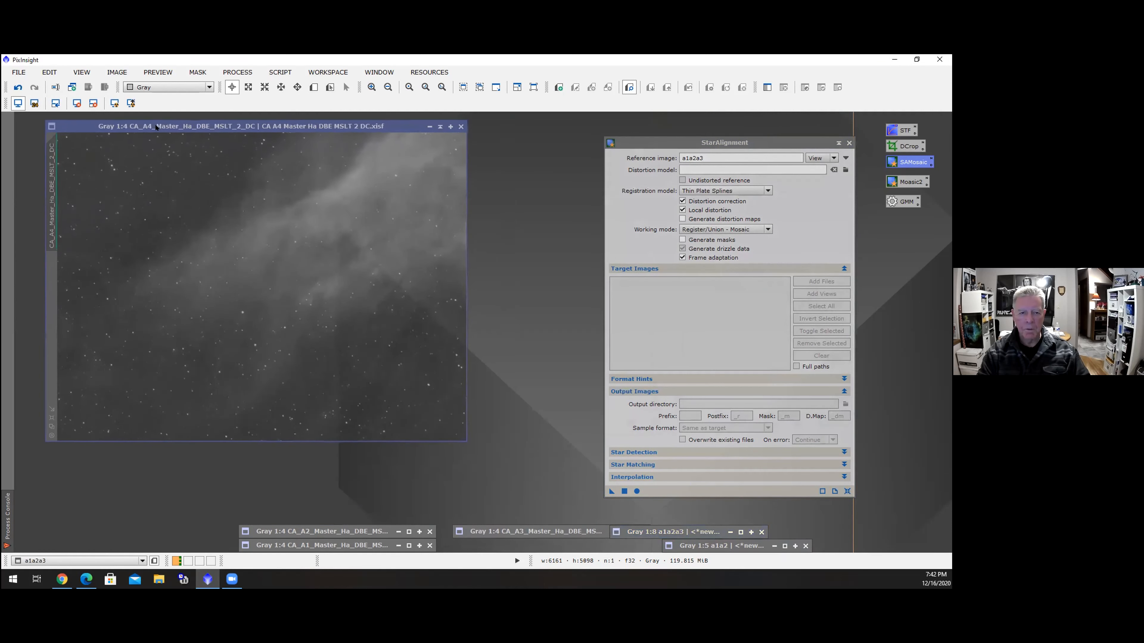
pyautogui.moveTo(609, 491); pyautogui.dragTo(376, 318)
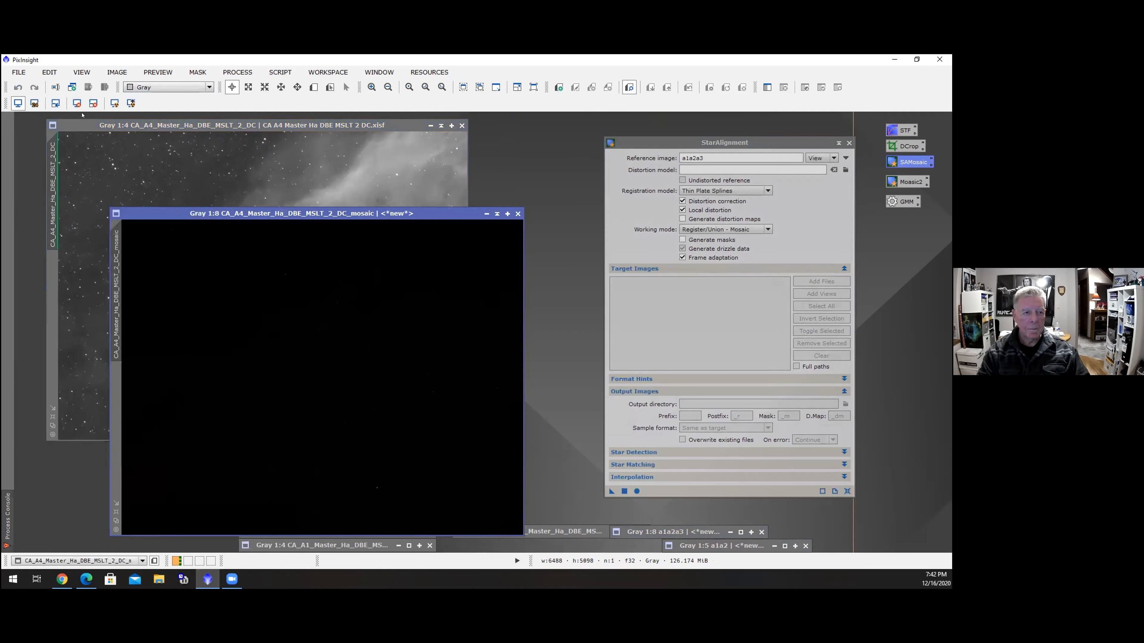
# Apply an automatic screen stretch to the new A4 mosaic image and rename its identifier to a1a2a3a4
pyautogui.click(115, 103)
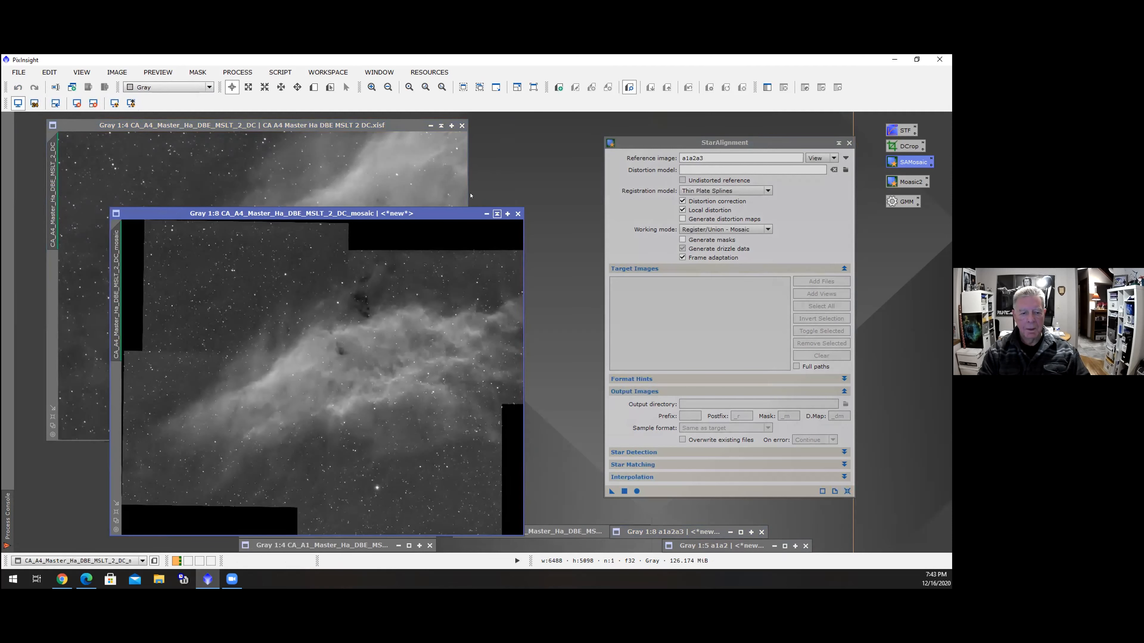
pyautogui.moveTo(415, 214); pyautogui.dragTo(423, 168)
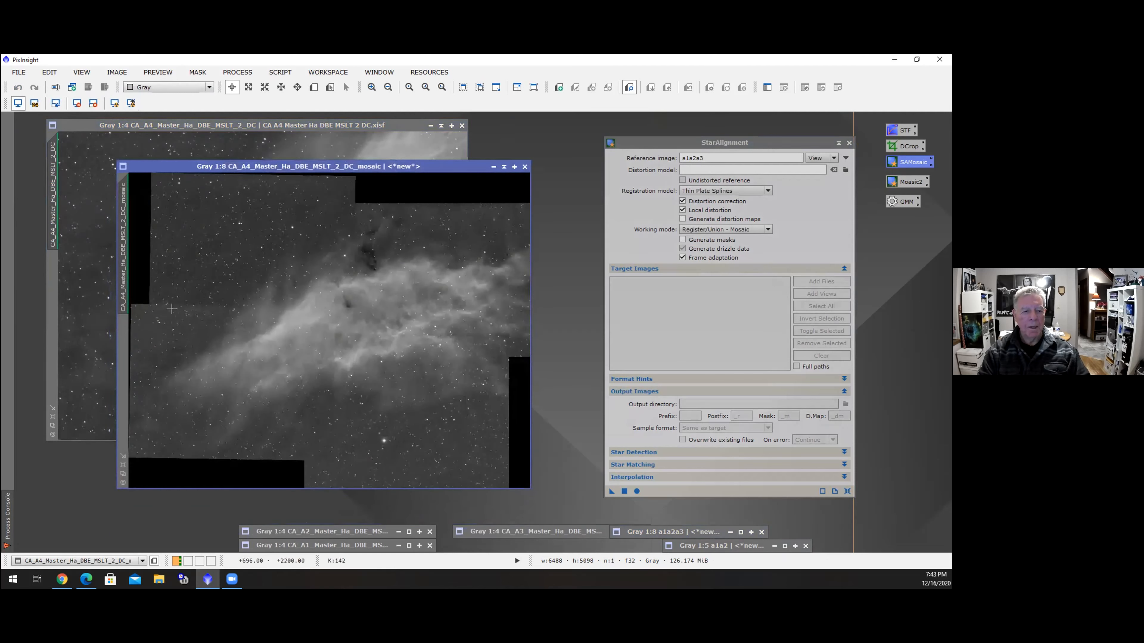
pyautogui.rightClick(124, 263)
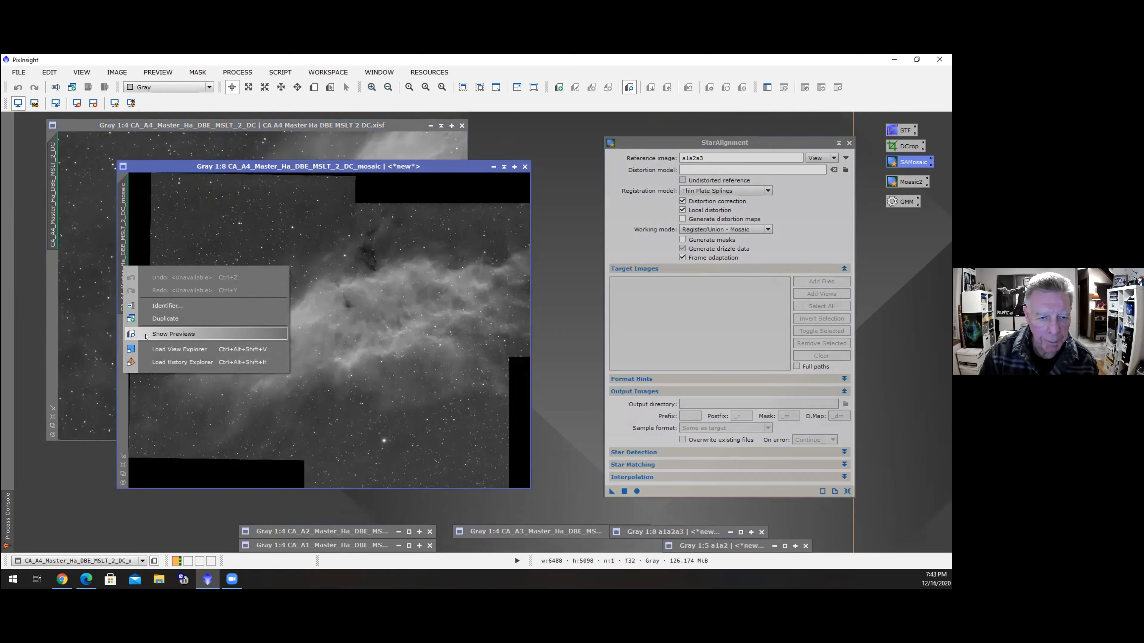
pyautogui.click(171, 305)
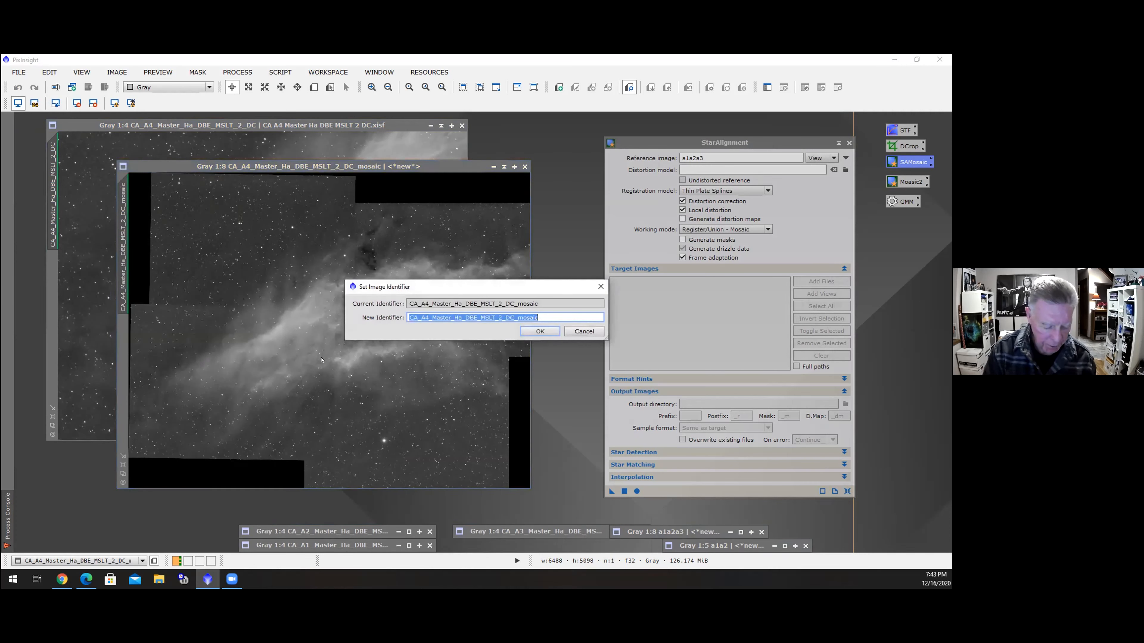
pyautogui.write('a1a2a3a4')
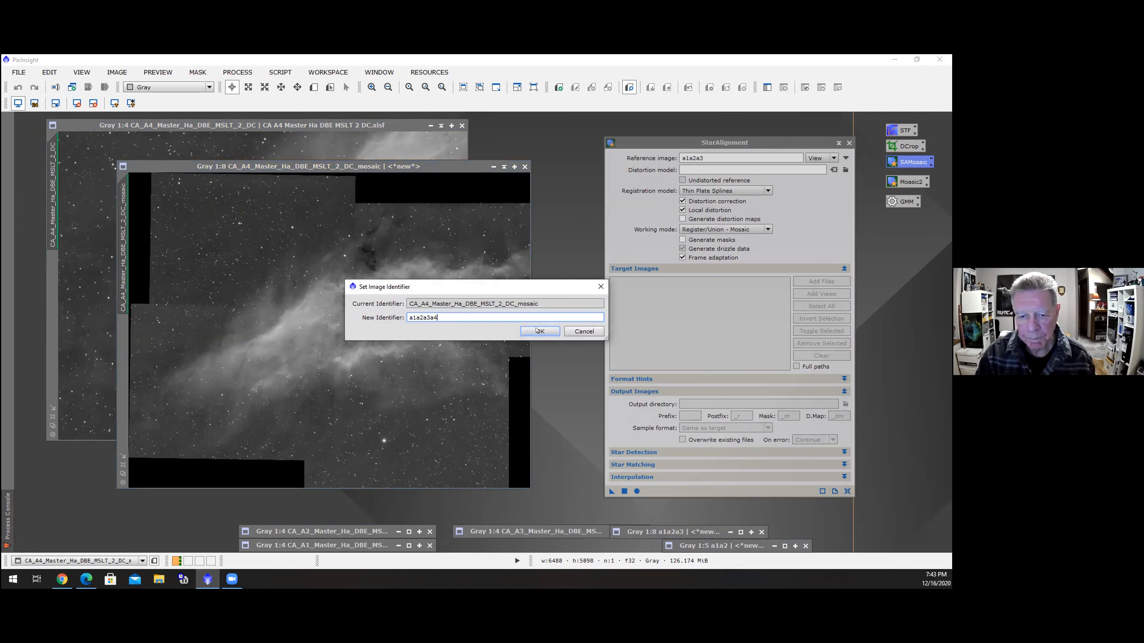
pyautogui.press('Return')
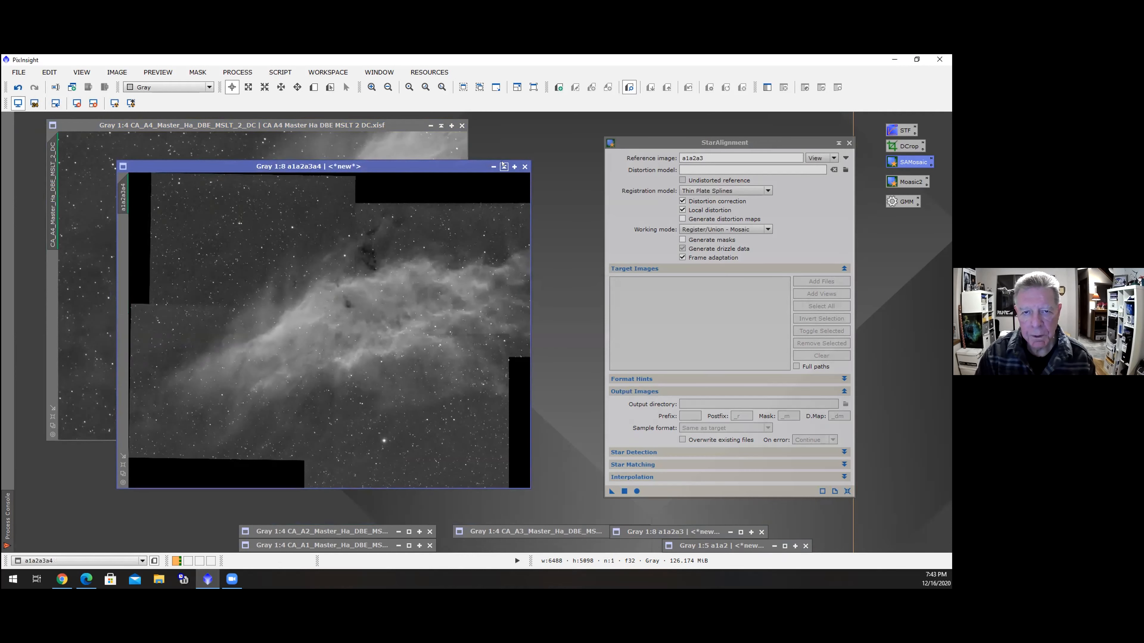
# Minimize the a1a2a3a4 mosaic window and the A4 panel window
pyautogui.click(503, 165)
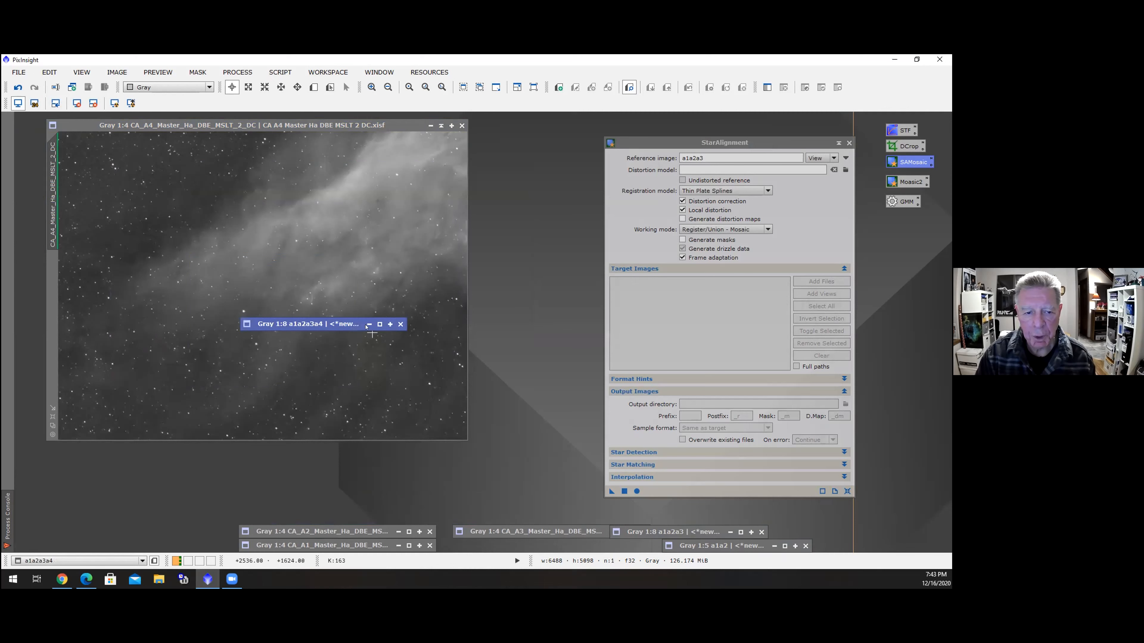
pyautogui.moveTo(359, 322); pyautogui.dragTo(571, 516)
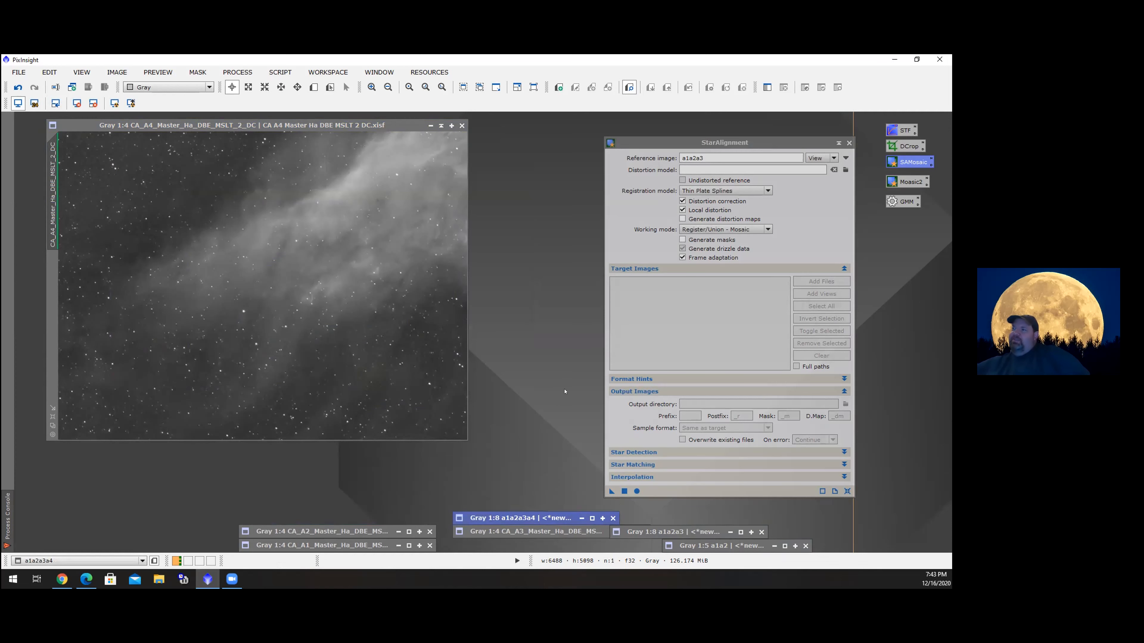
pyautogui.click(440, 126)
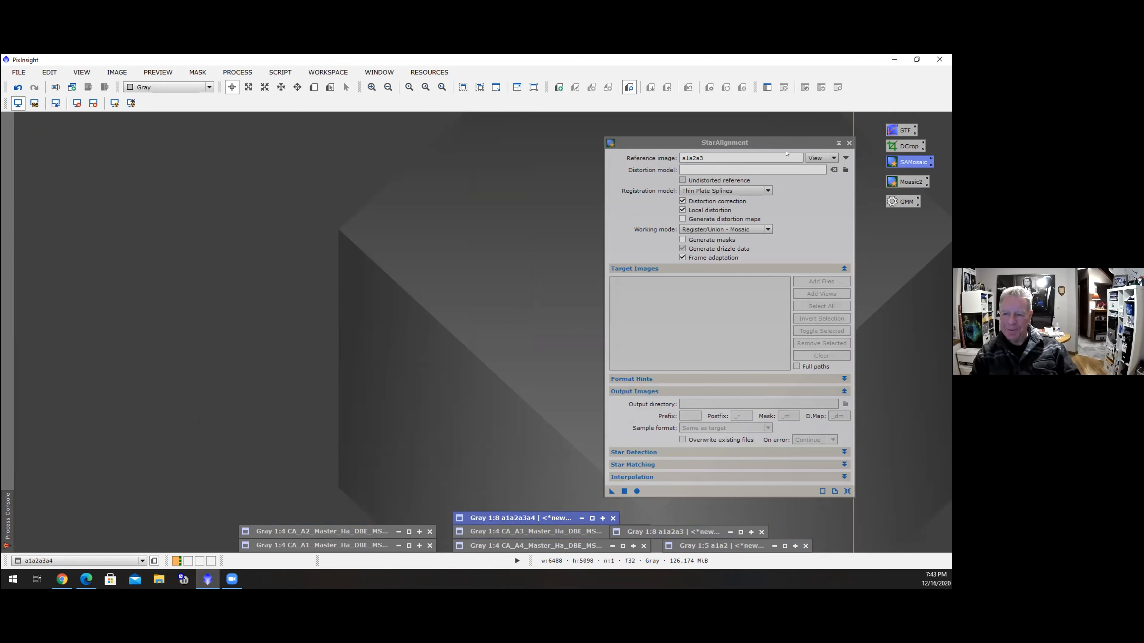
# Close the current StarAlignment window, open the saved Mosaic2 StarAlignment instance, and set its reference image to a1a2a3a4
pyautogui.click(849, 143)
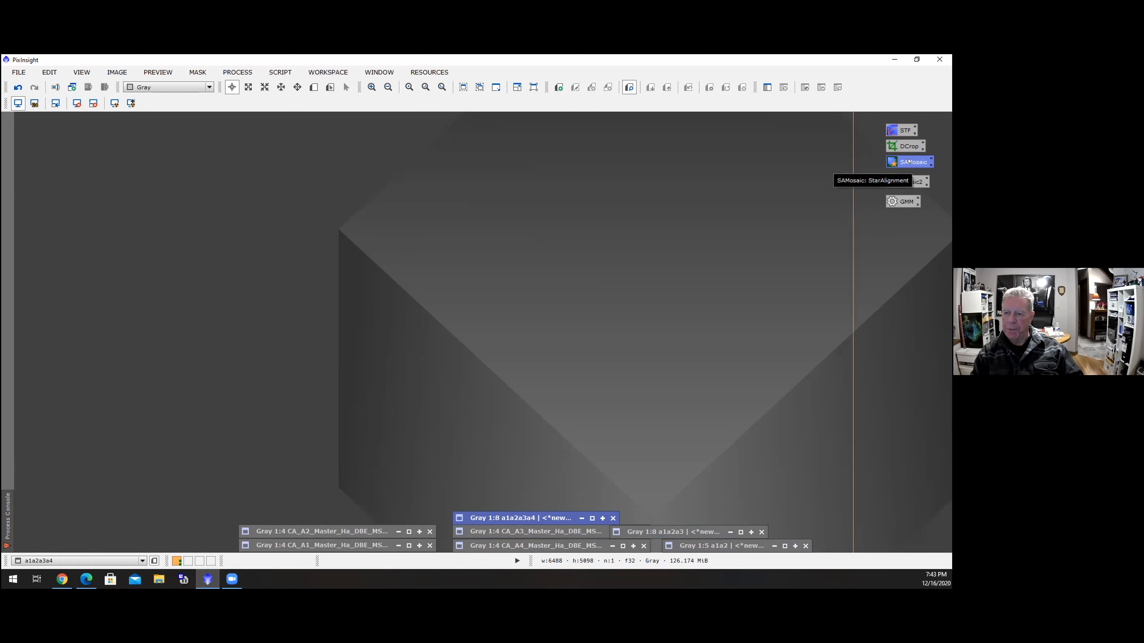
pyautogui.doubleClick(914, 181)
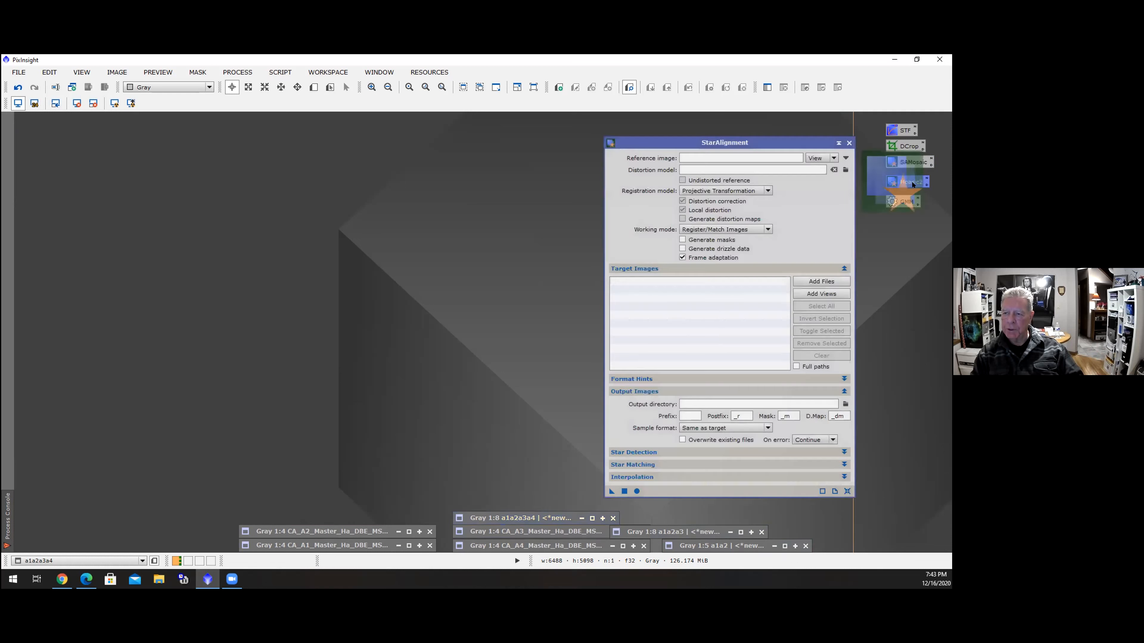
pyautogui.moveTo(773, 147); pyautogui.dragTo(787, 128)
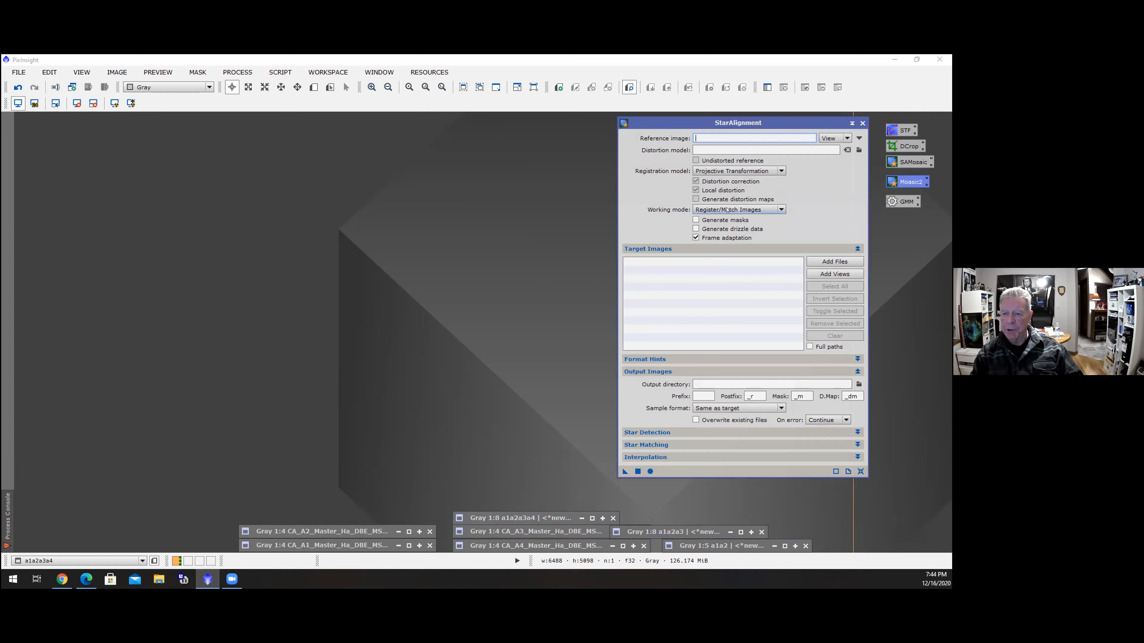
pyautogui.moveTo(764, 210)
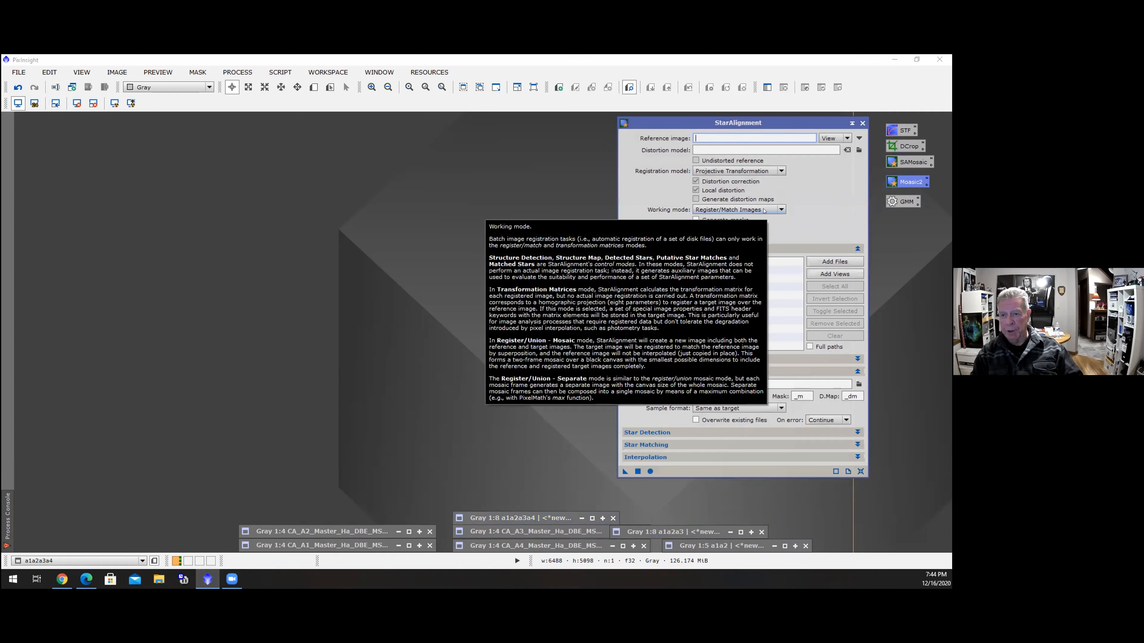
pyautogui.click(859, 138)
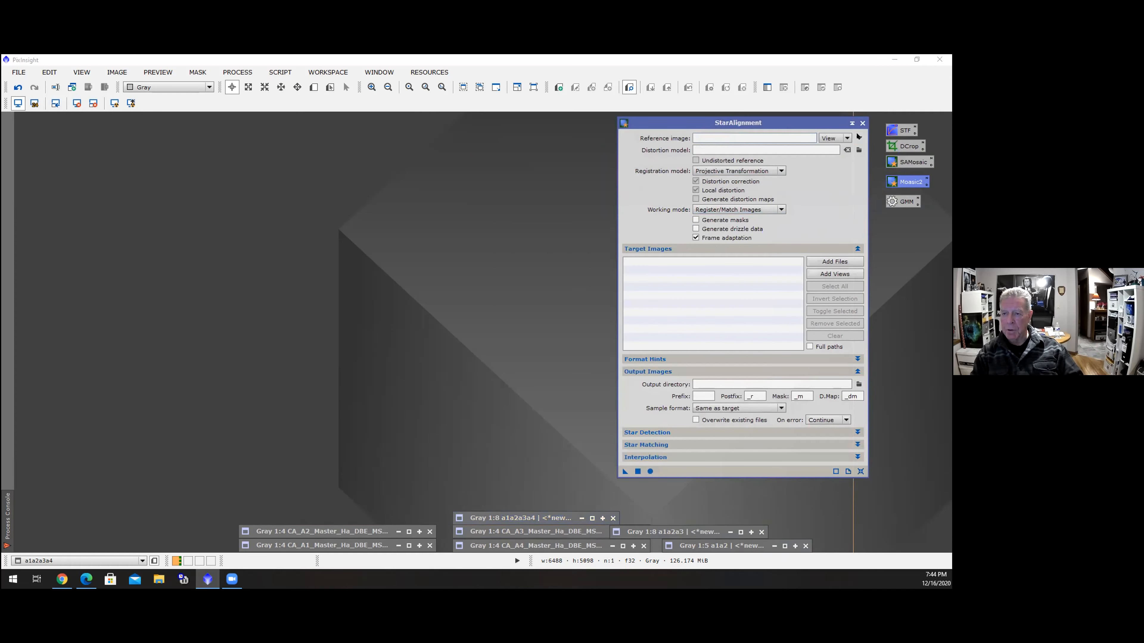
pyautogui.click(559, 297)
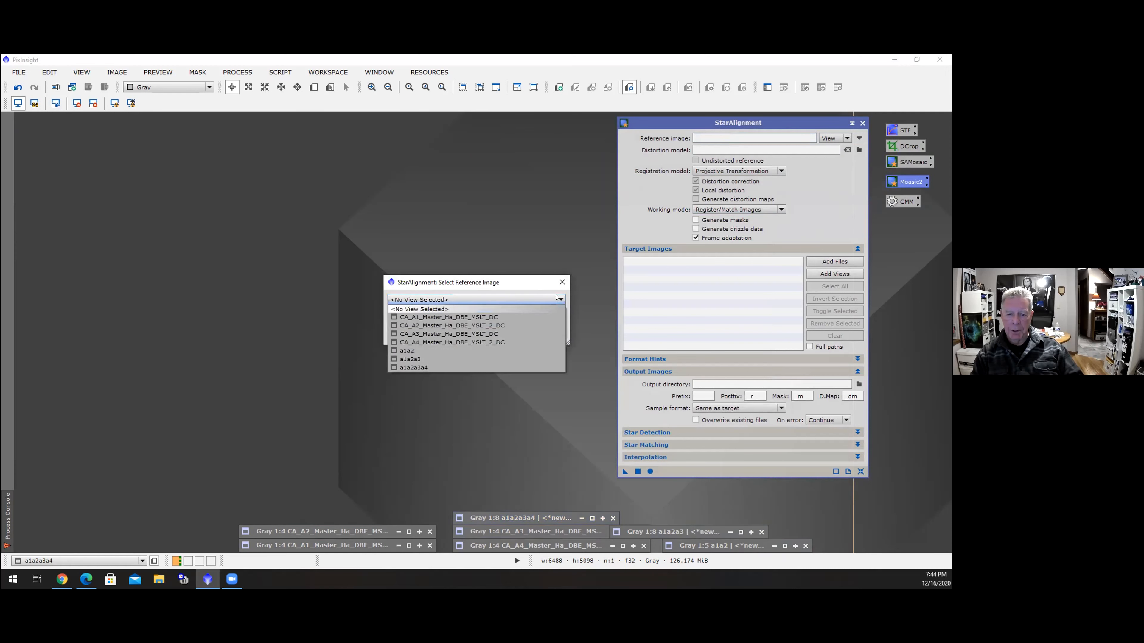
pyautogui.click(469, 367)
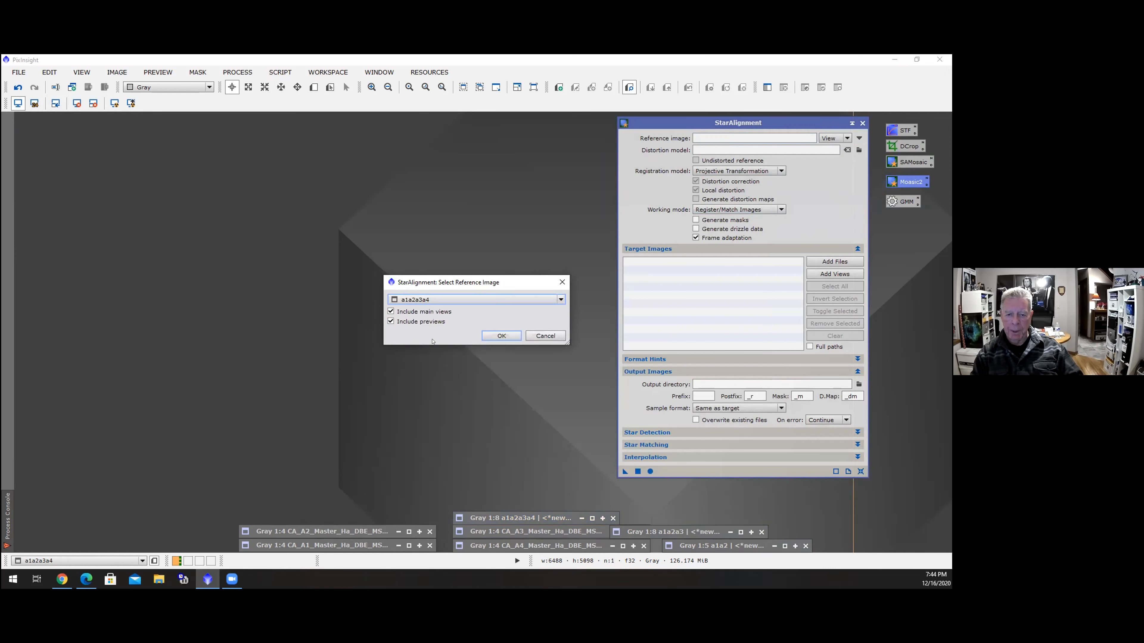
pyautogui.click(498, 335)
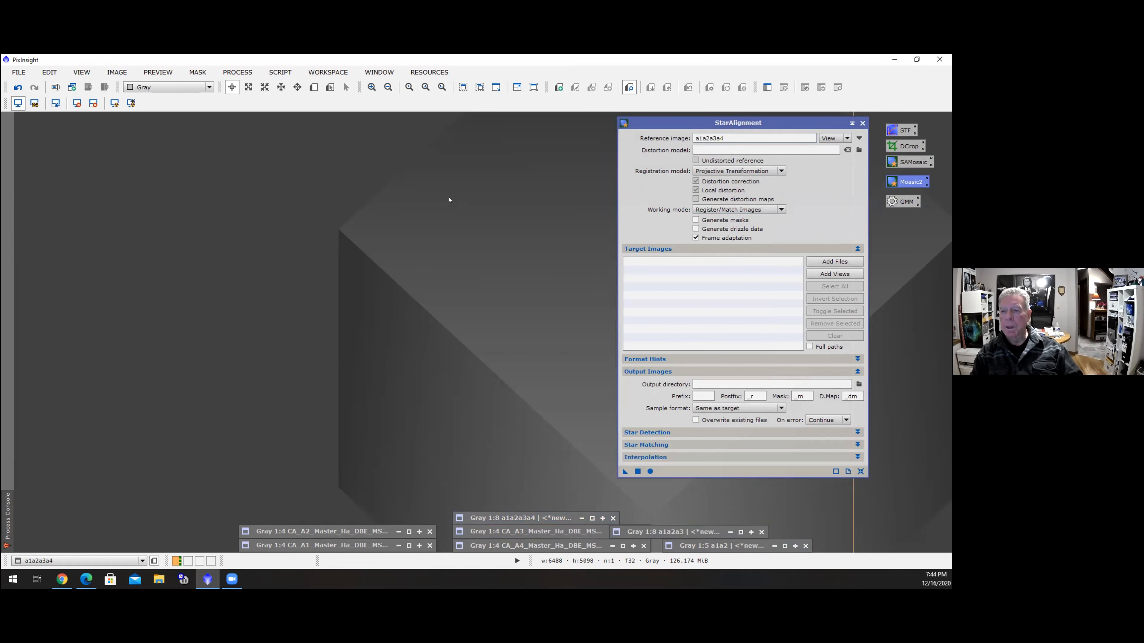
# Add the four CA_A1 to CA_A4 panel views as StarAlignment target images
pyautogui.click(834, 273)
pyautogui.click(399, 233)
pyautogui.click(399, 259)
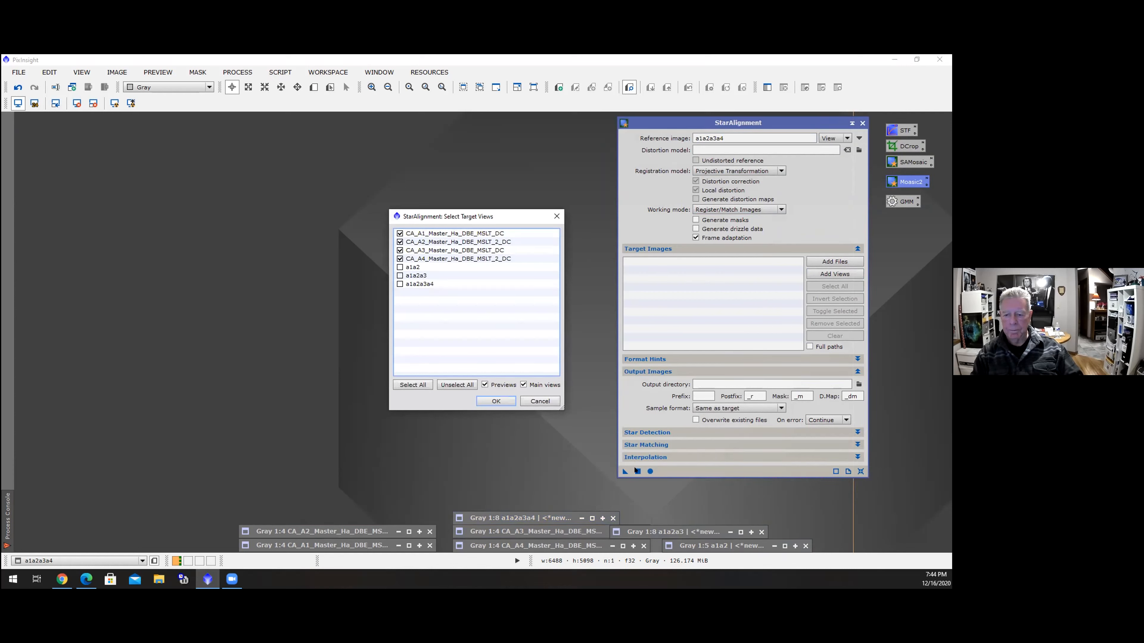
pyautogui.press('Return')
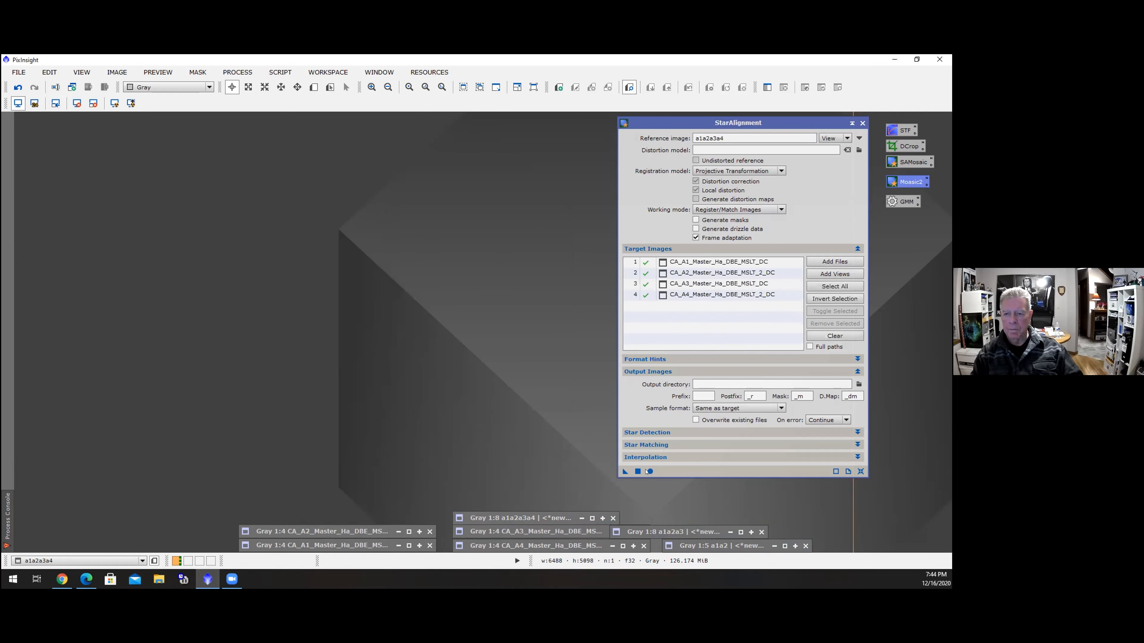
# Run StarAlignment on all target images and apply an automatic screen stretch to the registered A4 image
pyautogui.click(649, 470)
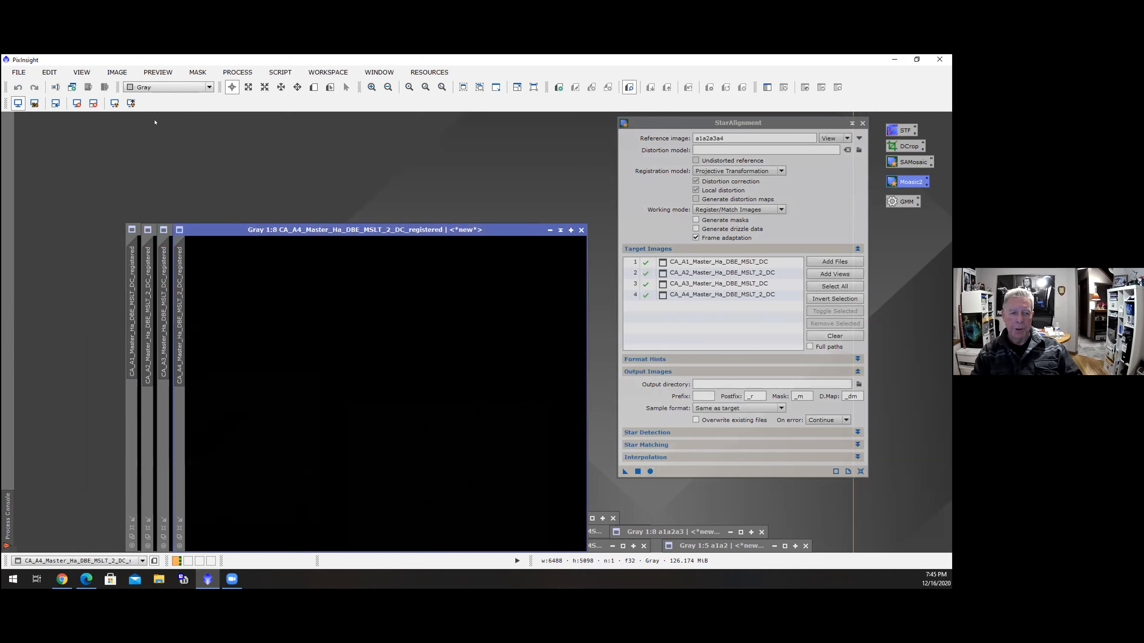
pyautogui.click(114, 103)
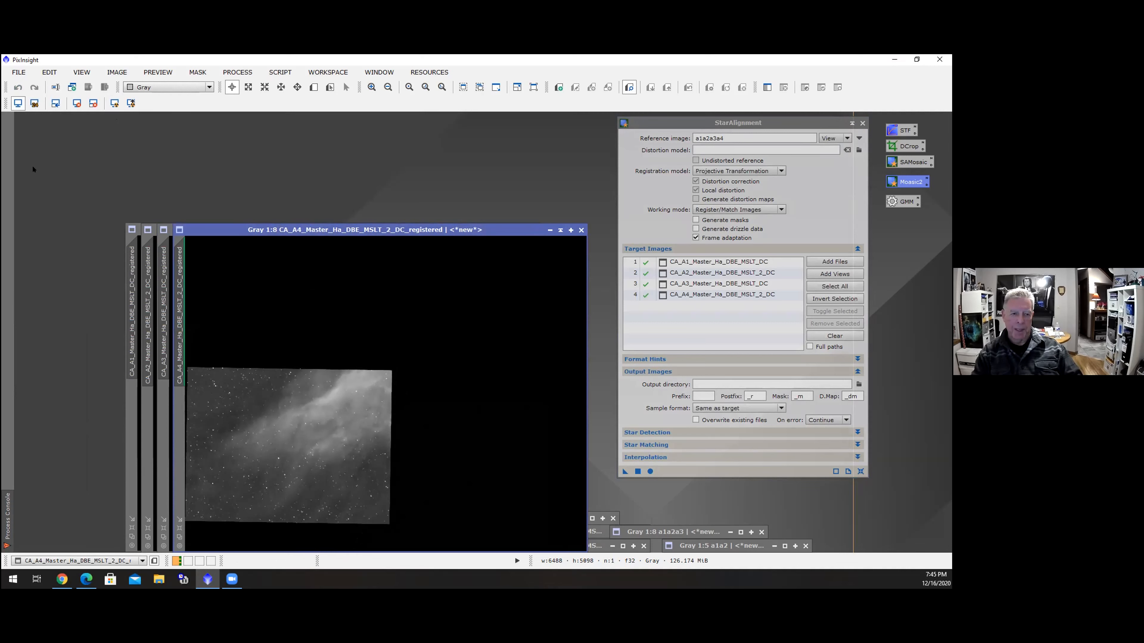
# Save the registered A4 image as CA_A4_Master_Ha_DBE_MSLT_2_DC_registered.xisf in the Mosaic MAS folder and close its window
pyautogui.hotkey('alt', 'f')
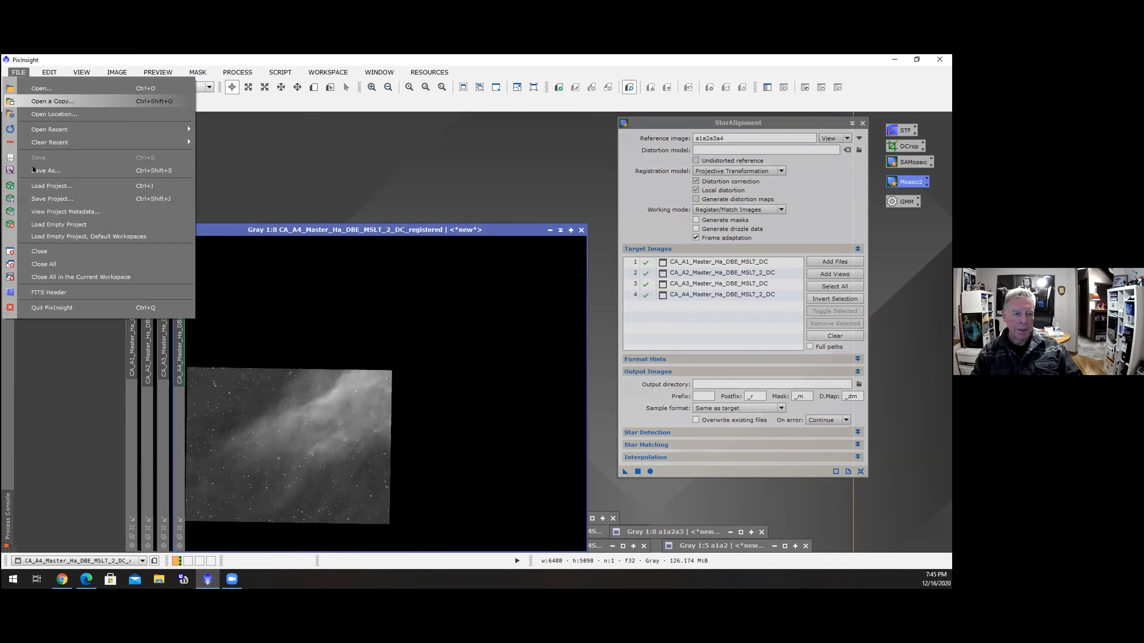
pyautogui.click(33, 170)
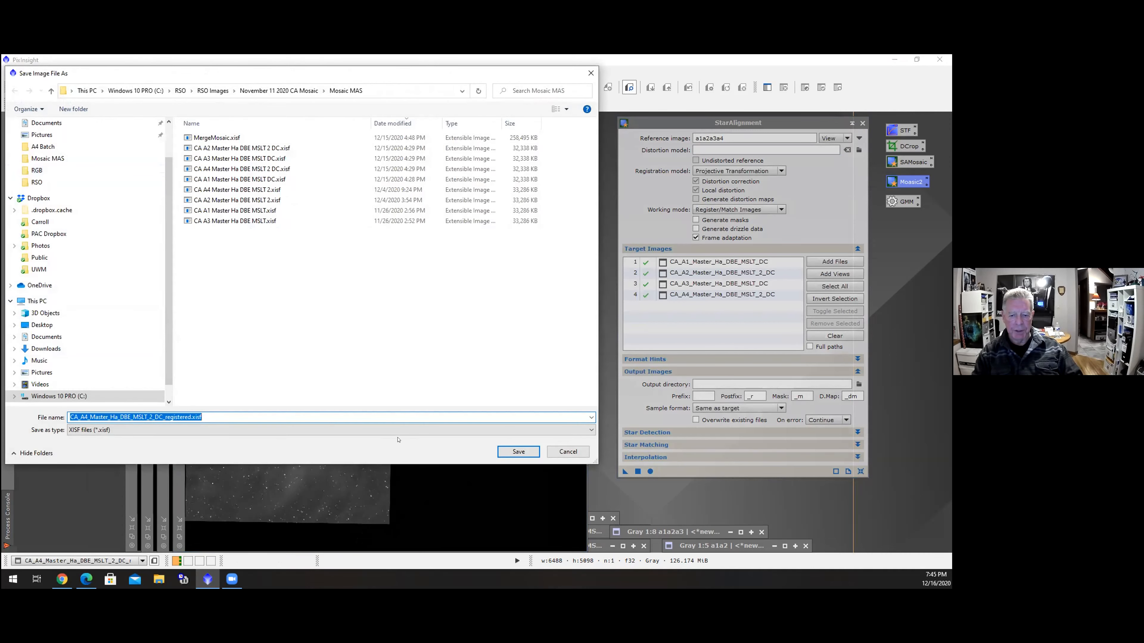
pyautogui.click(499, 449)
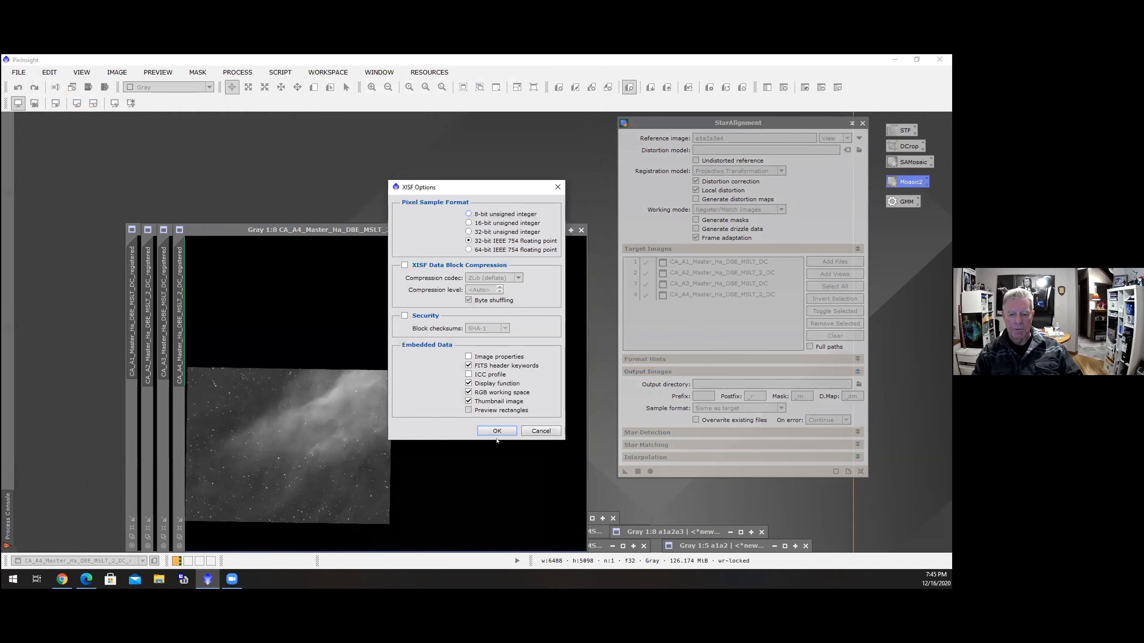
pyautogui.click(497, 431)
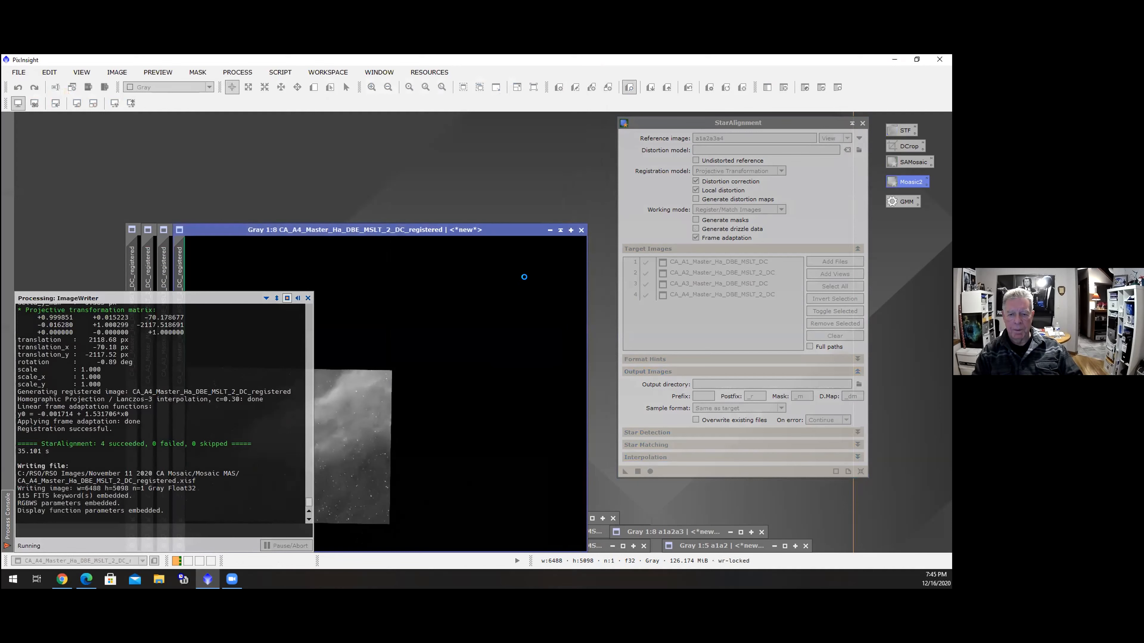
pyautogui.click(580, 230)
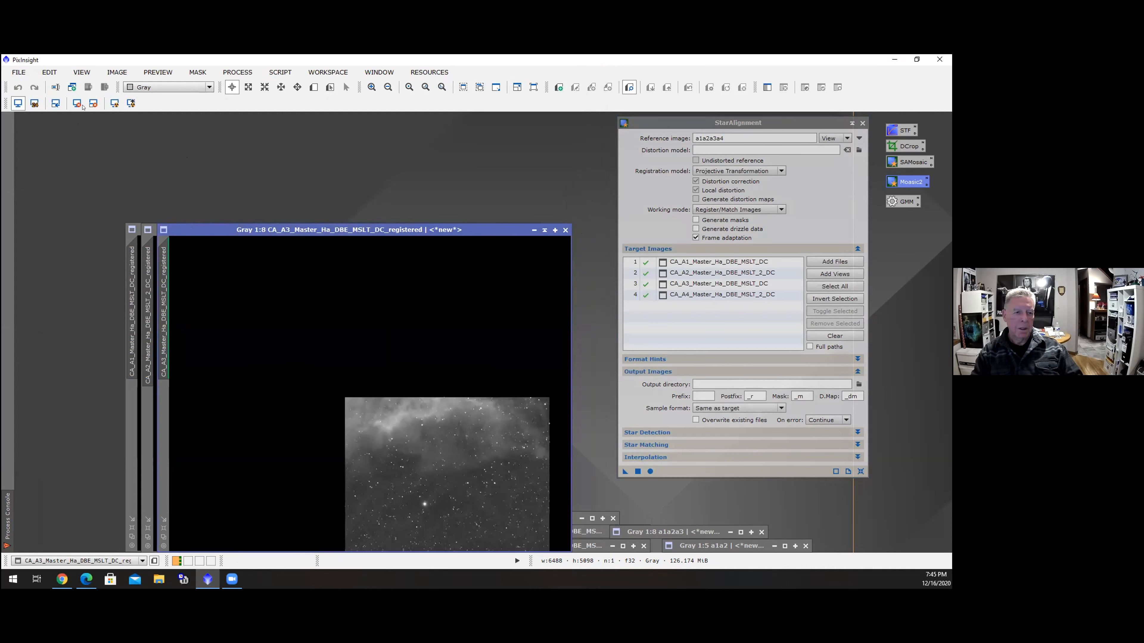
# Save the registered A3 image as CA_A3_Master_Ha_DBE_MSLT_DC_registered.xisf in the Mosaic MAS folder and close its window
pyautogui.click(18, 72)
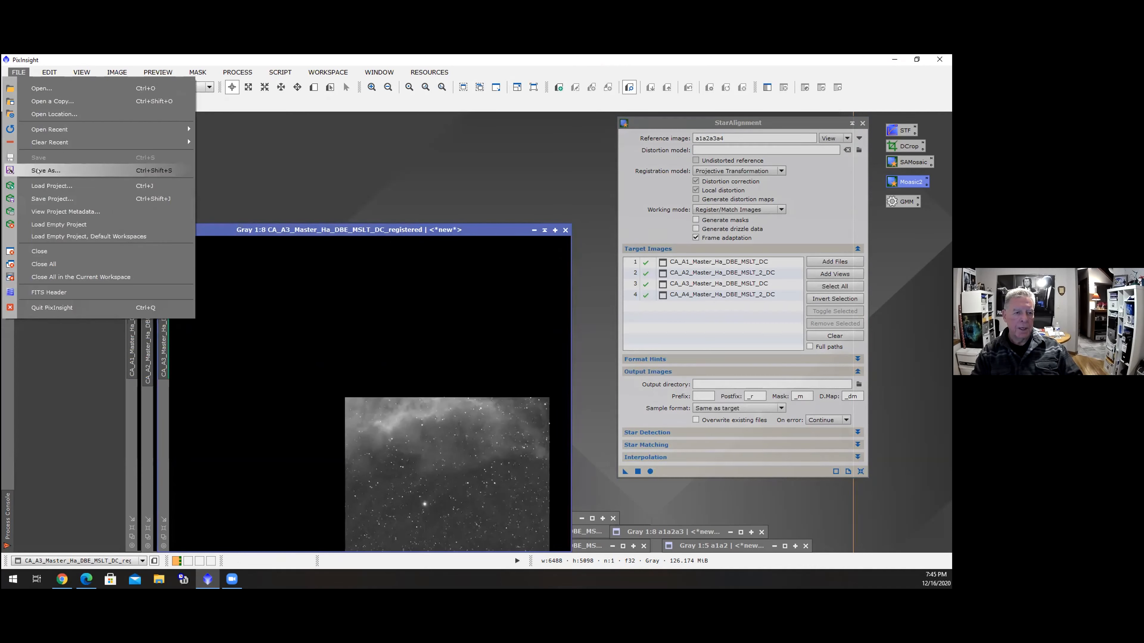
pyautogui.click(38, 171)
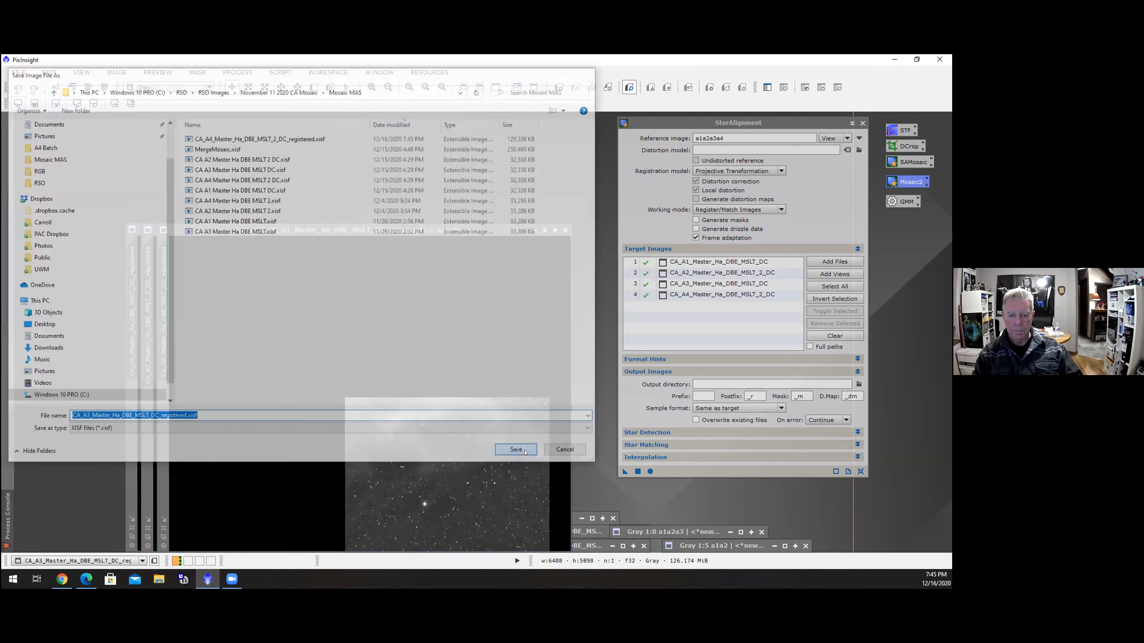
pyautogui.click(518, 452)
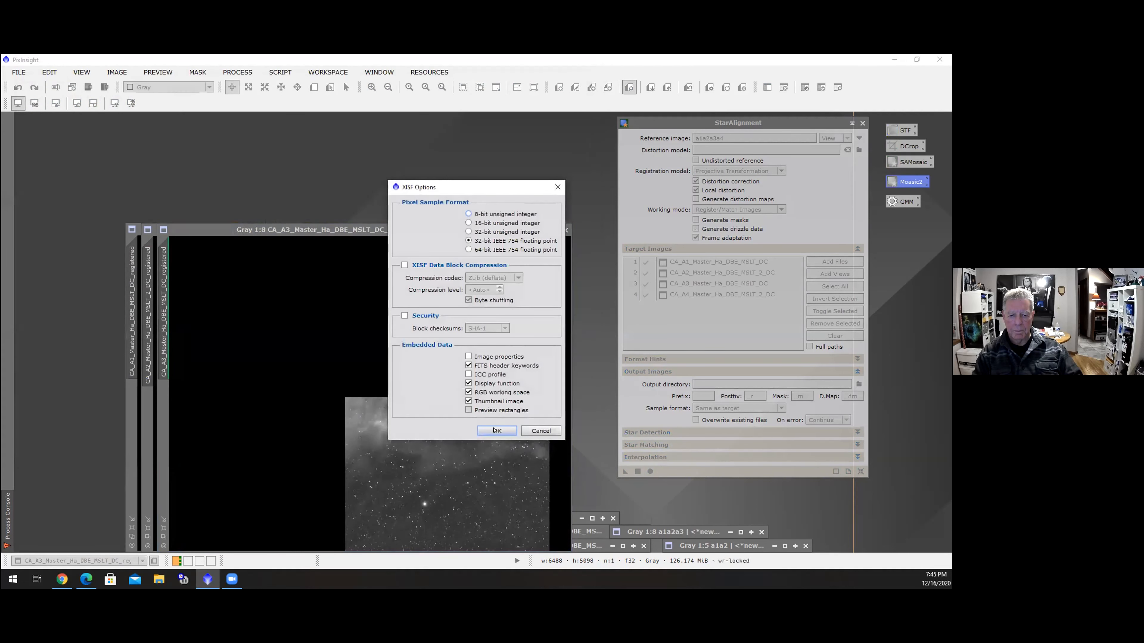
pyautogui.click(495, 430)
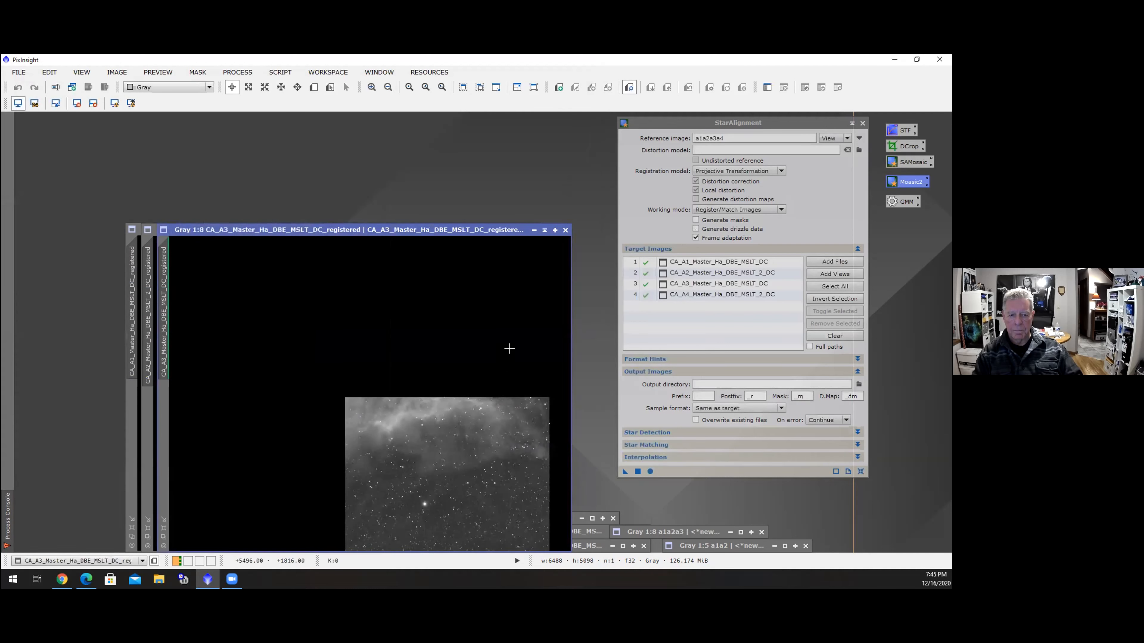
pyautogui.click(565, 230)
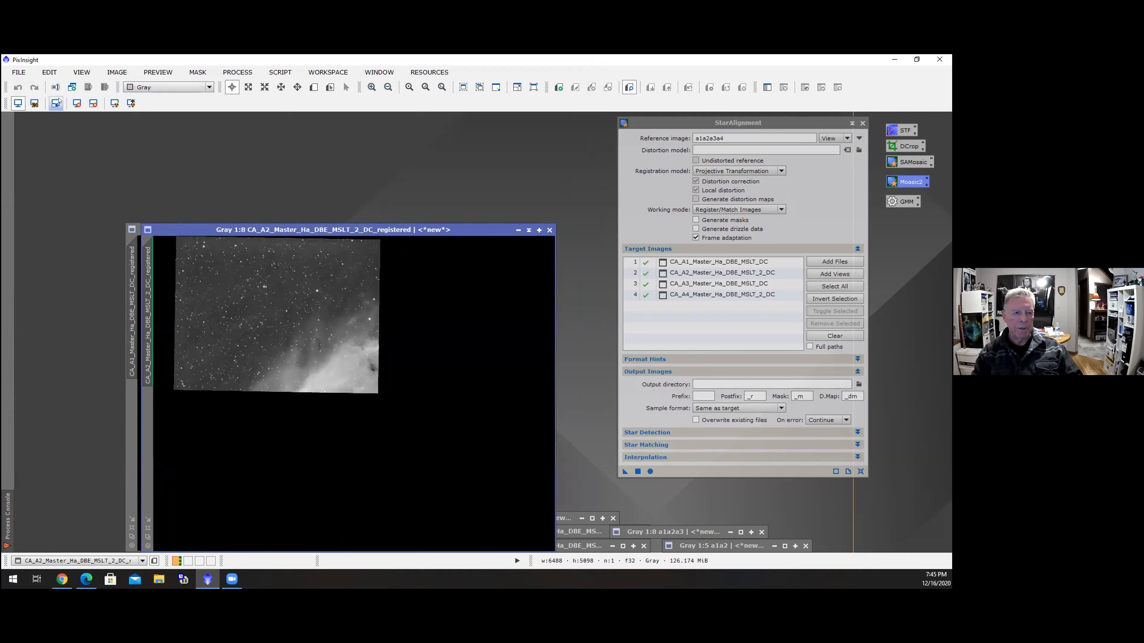
# Save the registered A2 image as CA_A2_Master_Ha_DBE_MSLT_2_DC_registered.xisf in the Mosaic MAS folder and close its window
pyautogui.click(18, 72)
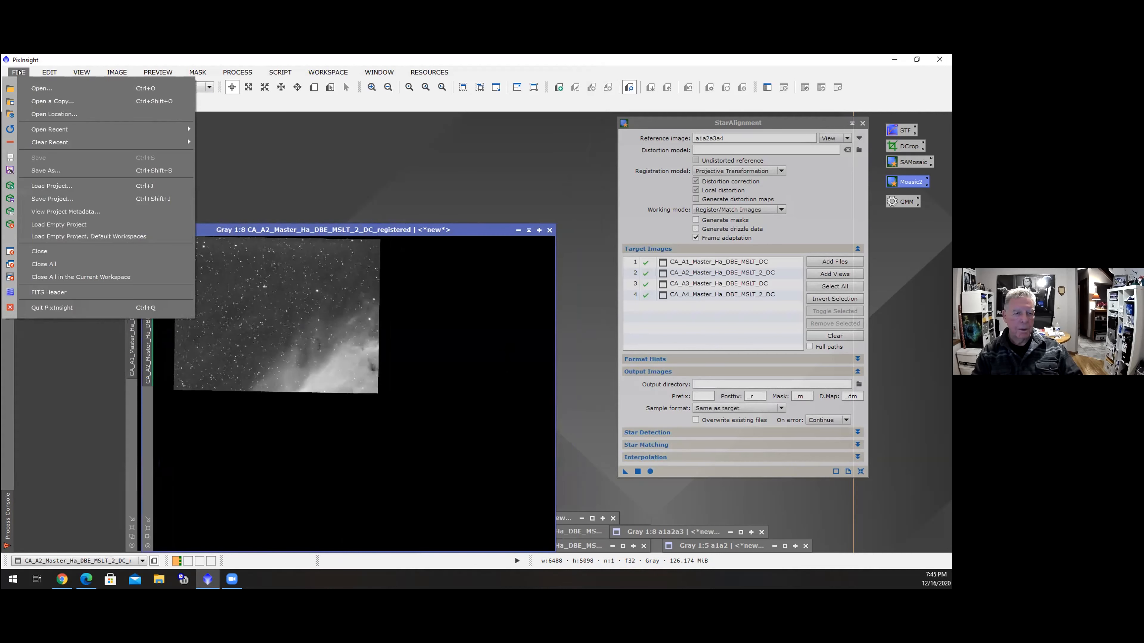
pyautogui.click(36, 170)
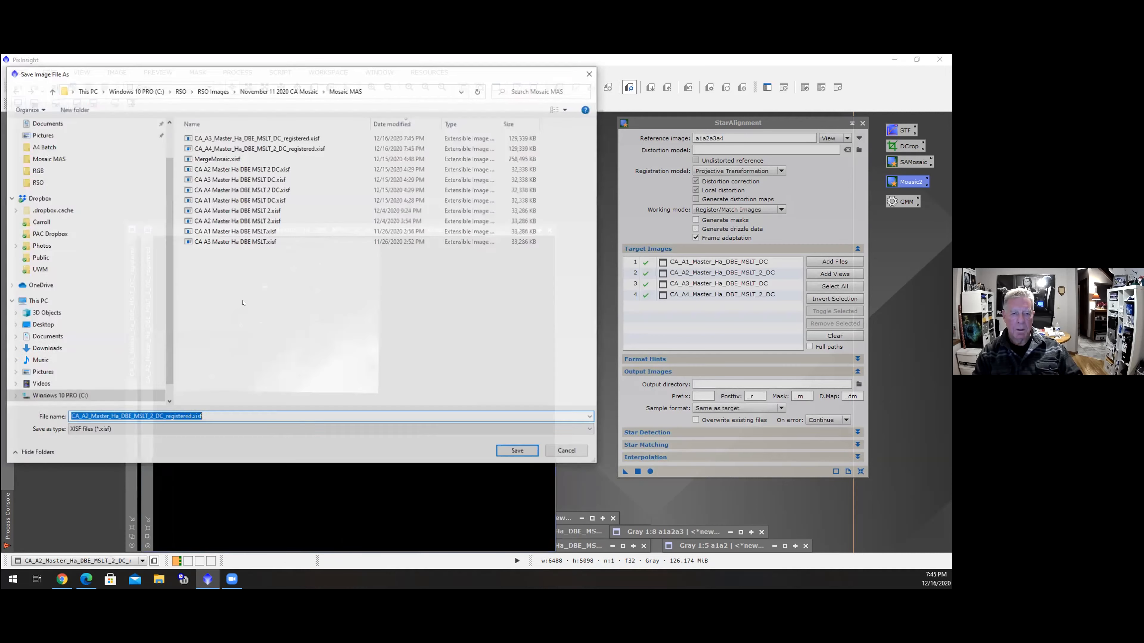
pyautogui.click(515, 451)
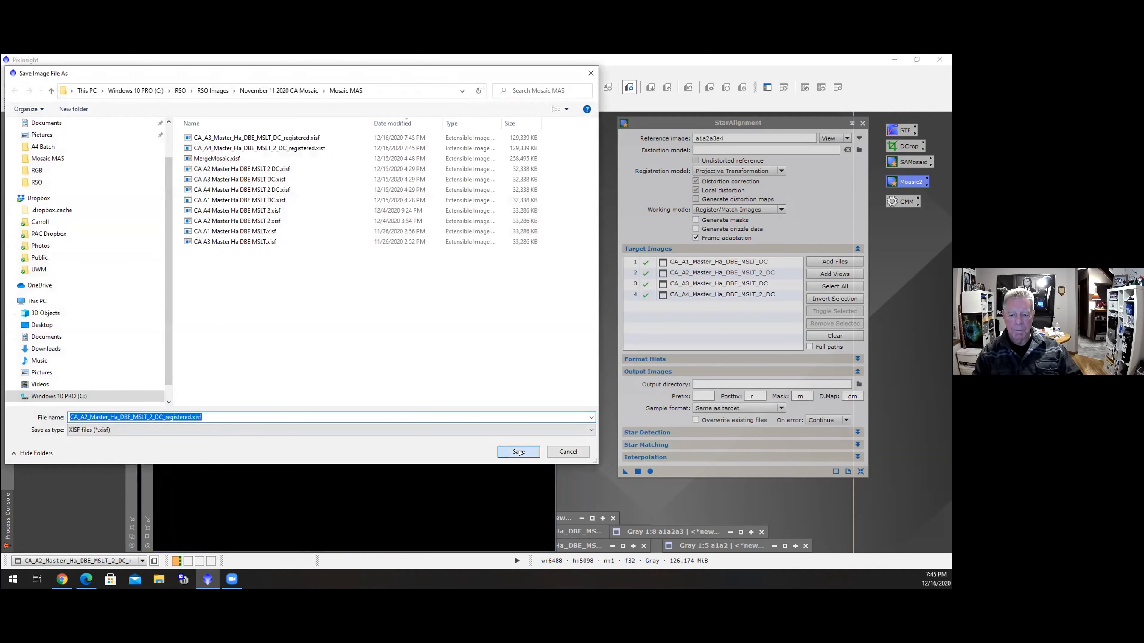
pyautogui.click(498, 430)
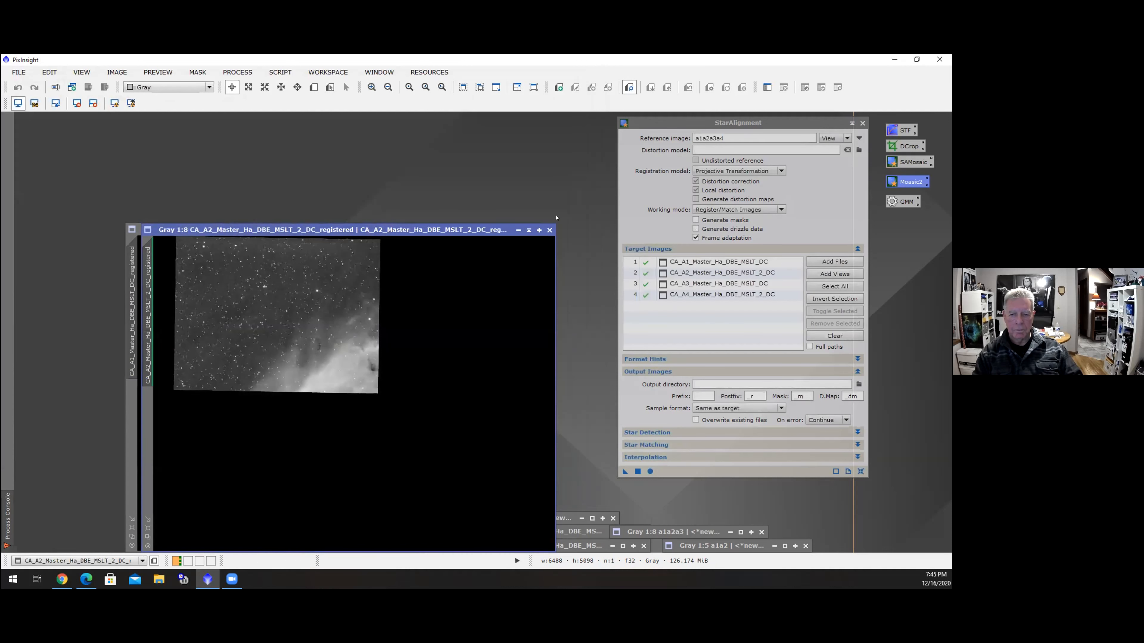
pyautogui.click(549, 229)
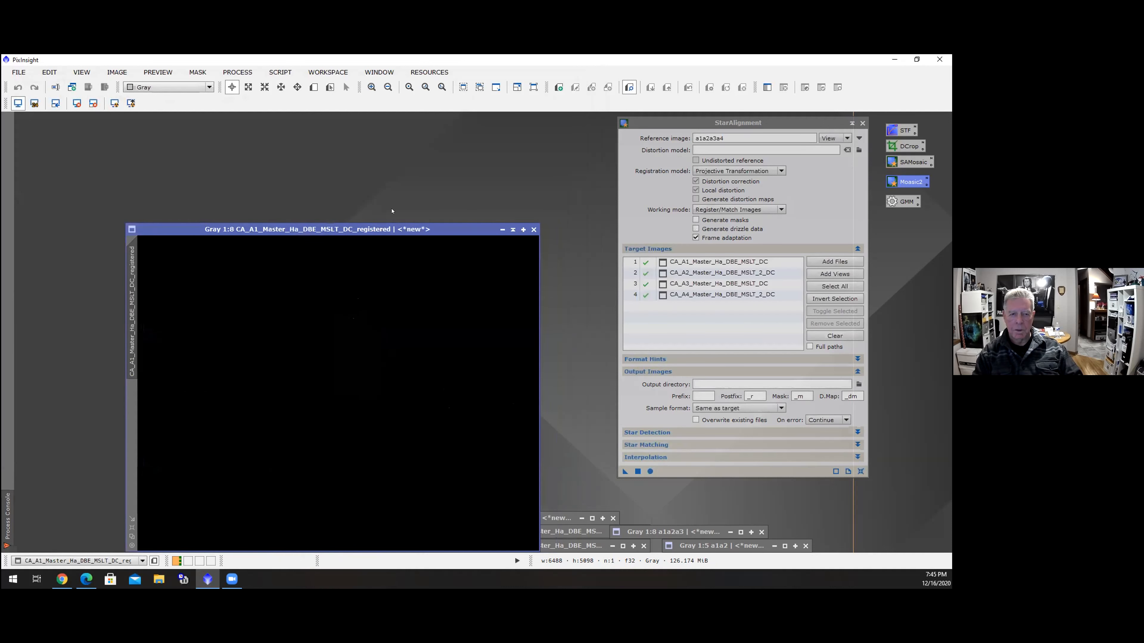
# Auto-stretch the registered A1 image, save it as CA_A1_Master_Ha_DBE_MSLT_DC_registered.xisf in Mosaic MAS, and close its window
pyautogui.click(115, 103)
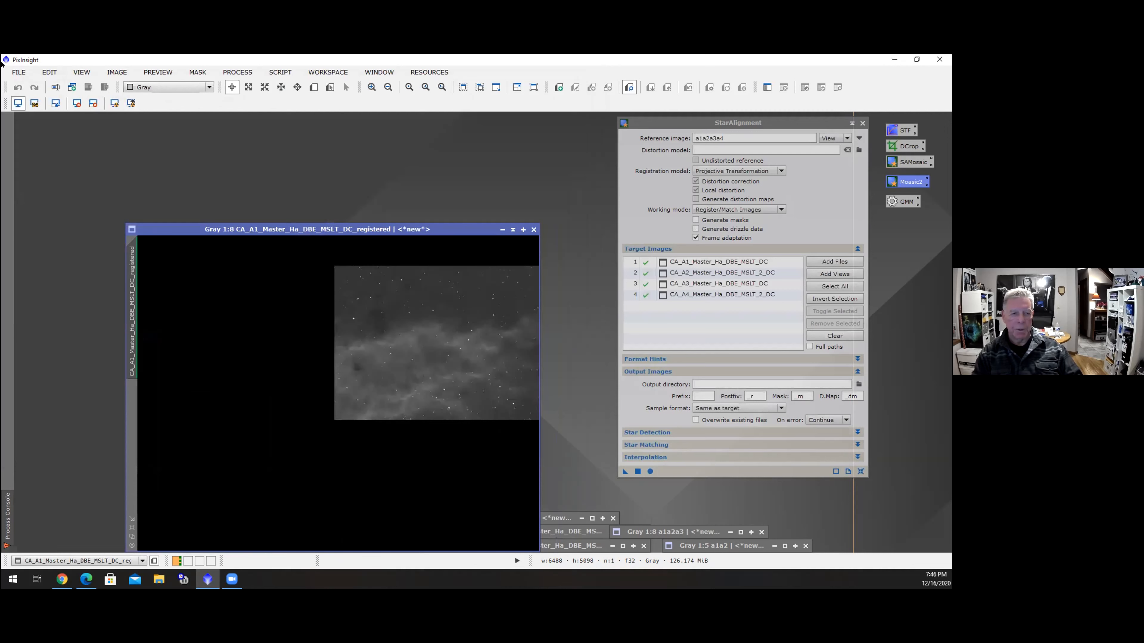
pyautogui.click(19, 72)
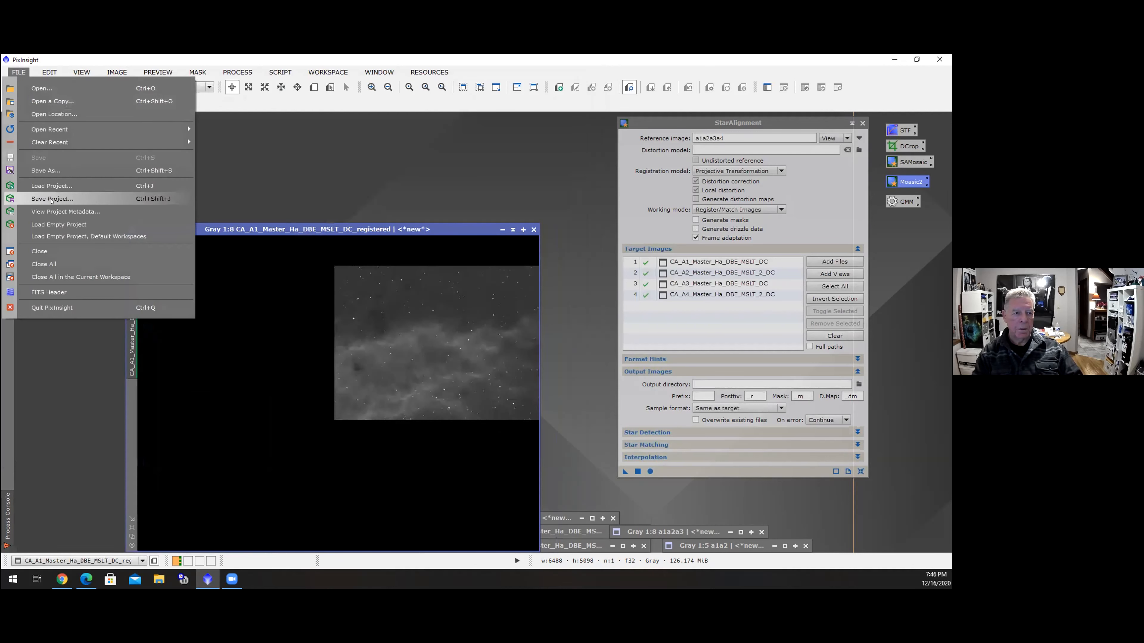
pyautogui.click(59, 170)
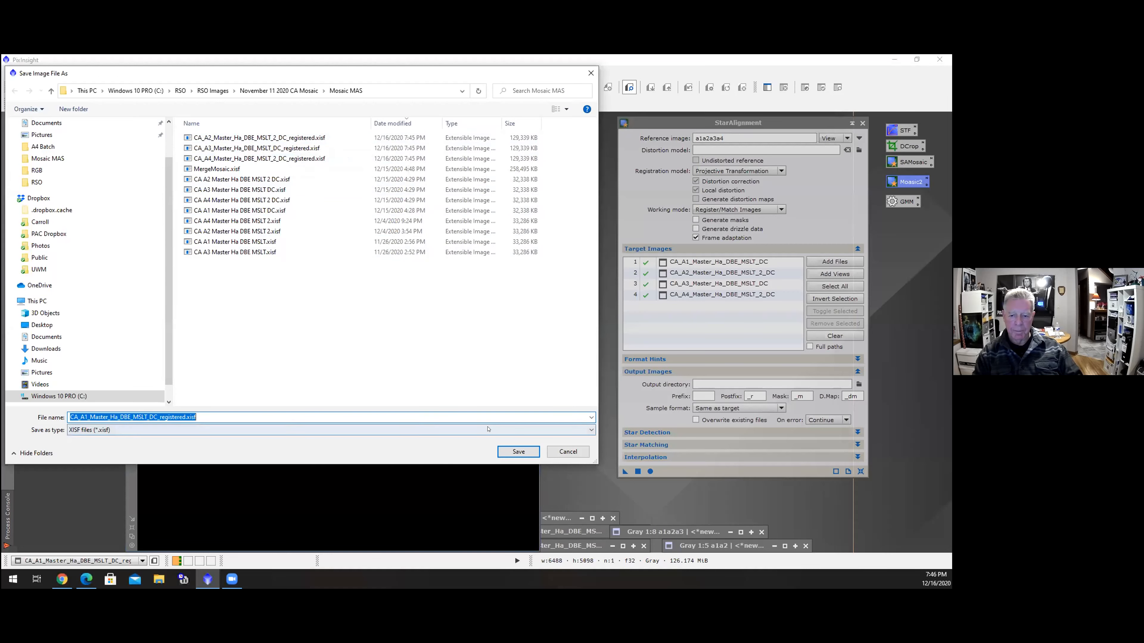
pyautogui.click(518, 452)
pyautogui.click(496, 430)
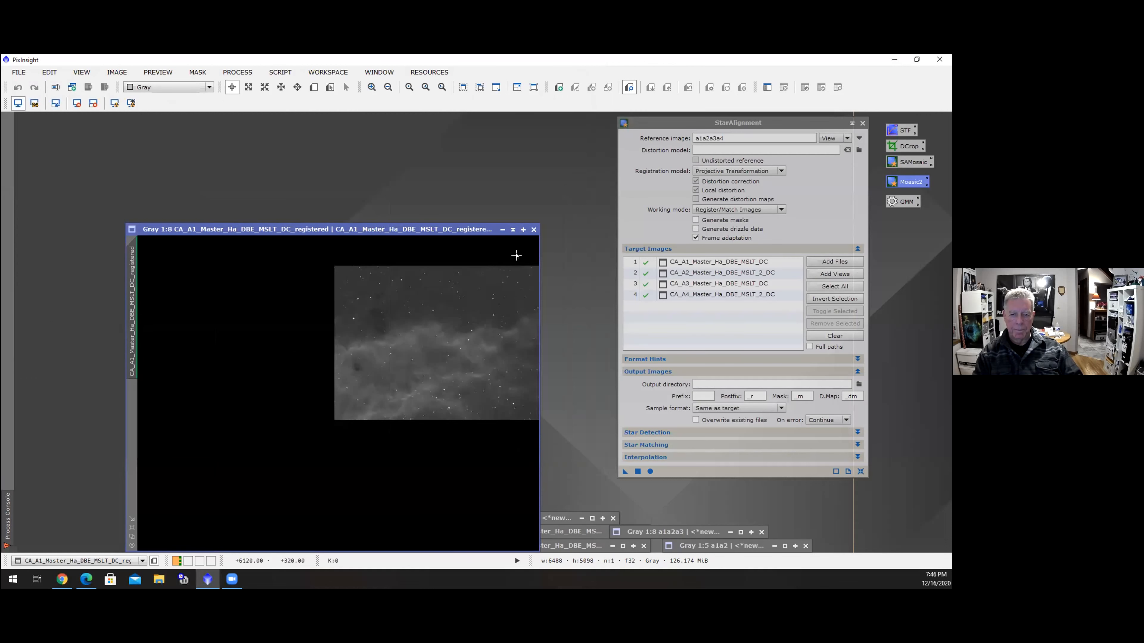
pyautogui.click(533, 230)
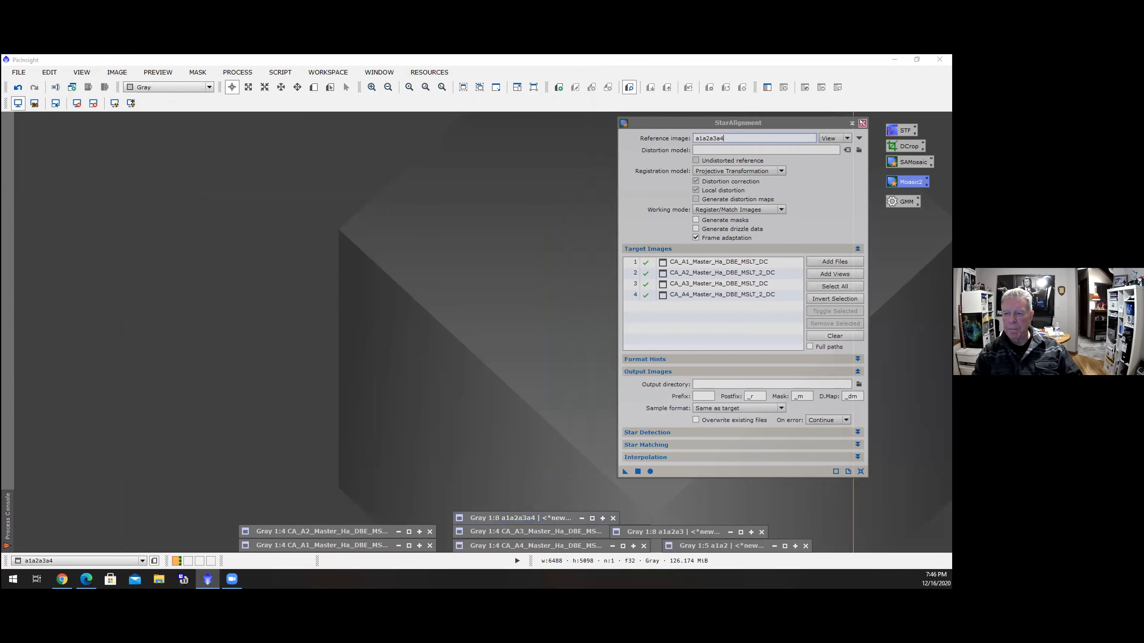
# Close StarAlignment, open the GradientMergeMosaic instance, and add the four CA_A1 to CA_A4 registered files as target frames
pyautogui.click(862, 122)
pyautogui.doubleClick(906, 201)
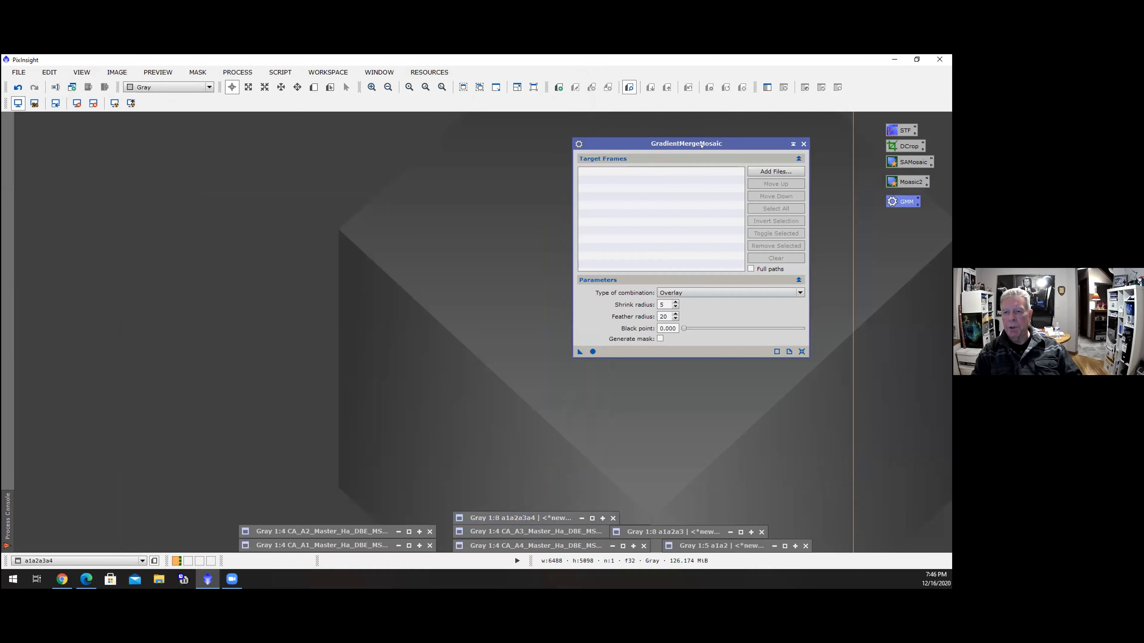
pyautogui.click(778, 172)
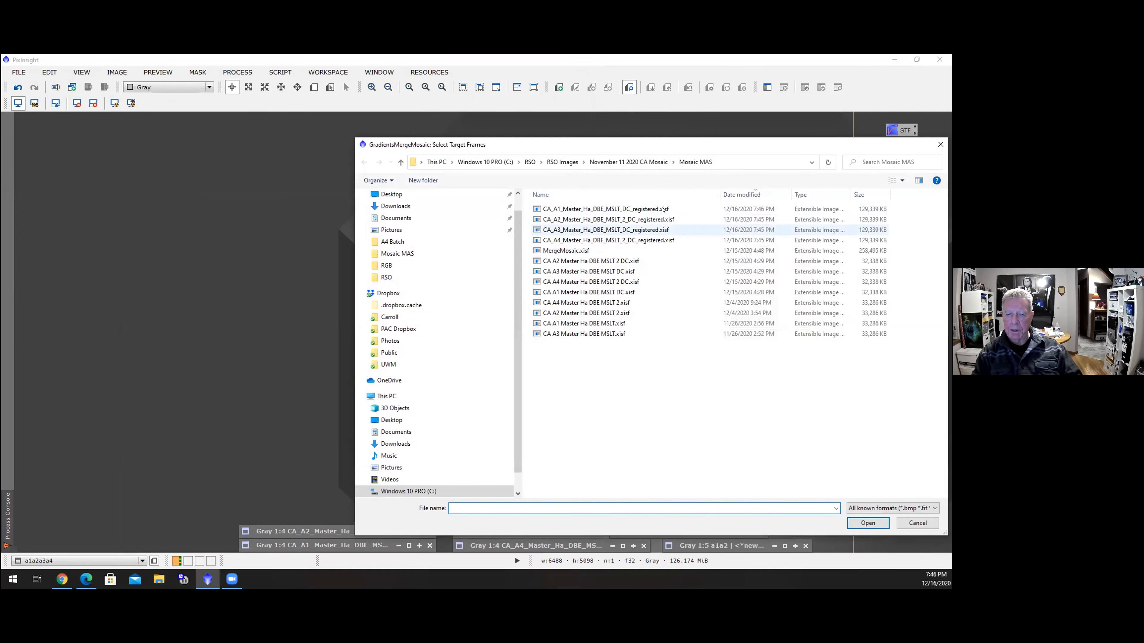
pyautogui.click(662, 209)
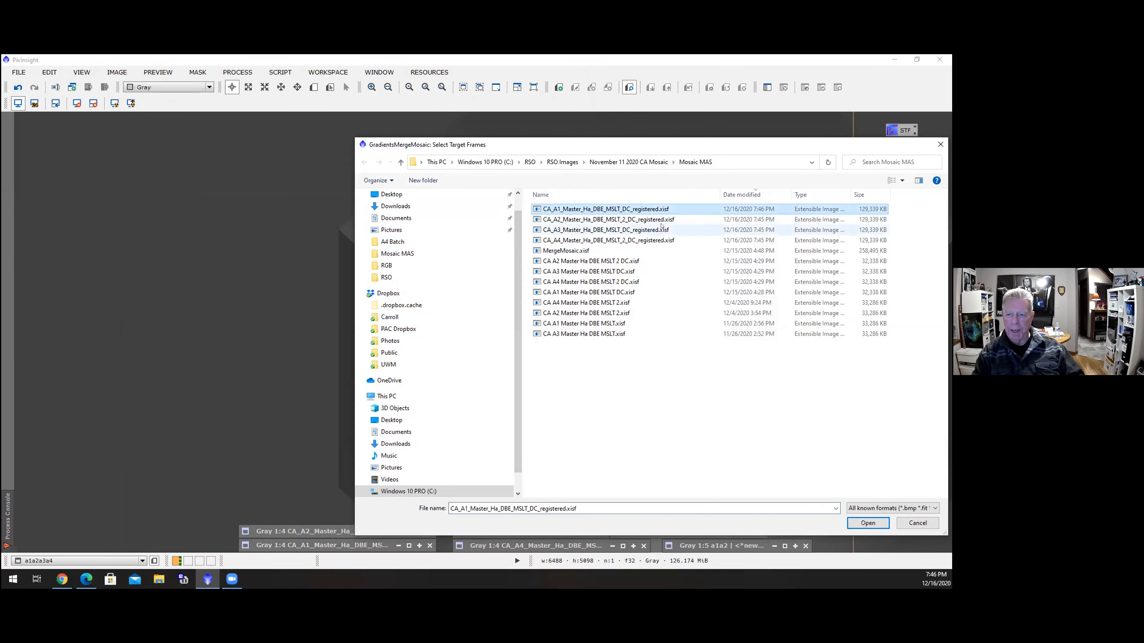
pyautogui.keyDown('shift'); pyautogui.click(662, 240); pyautogui.keyUp('shift')
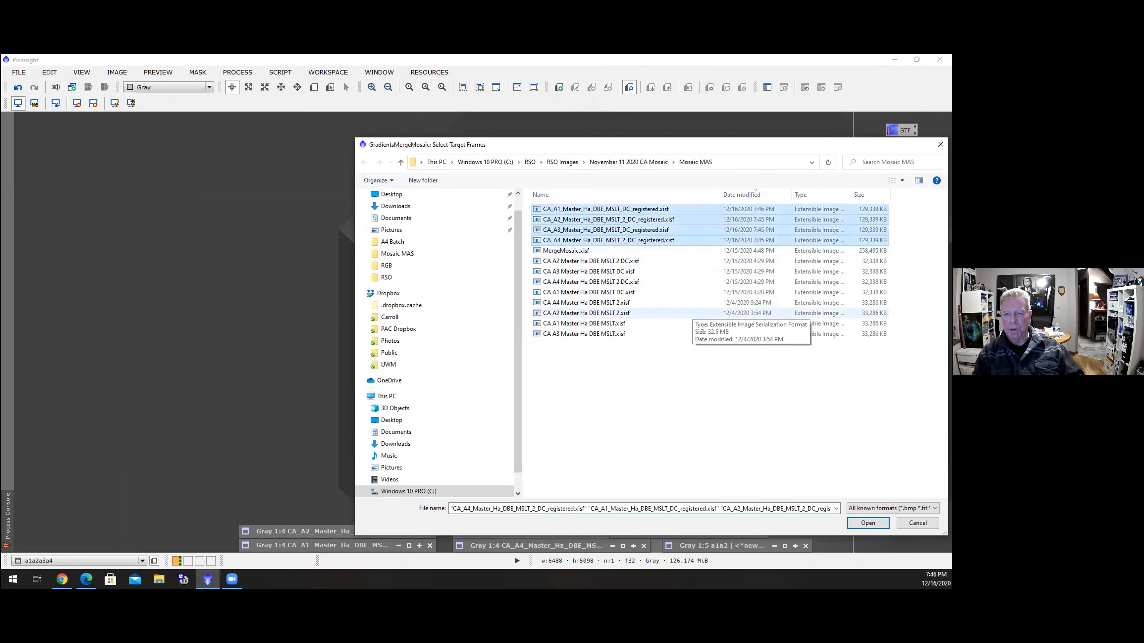
pyautogui.click(867, 522)
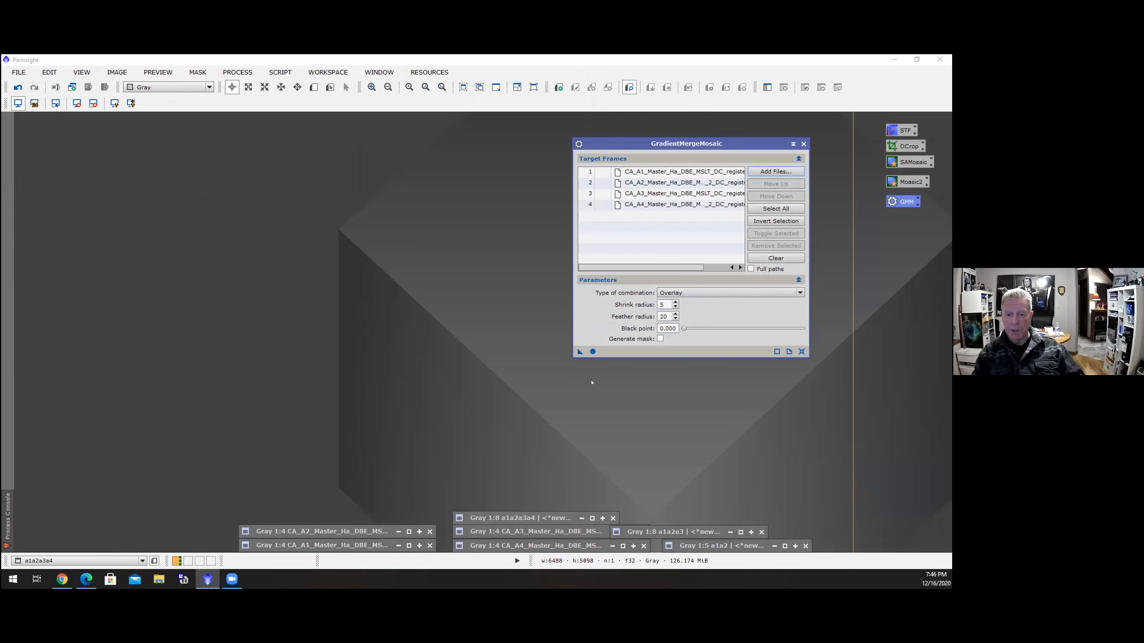
# Run GradientMergeMosaic with Overlay combination, shrink radius 5 and feather radius 20, then auto-stretch the MergeMosaic result
pyautogui.click(591, 352)
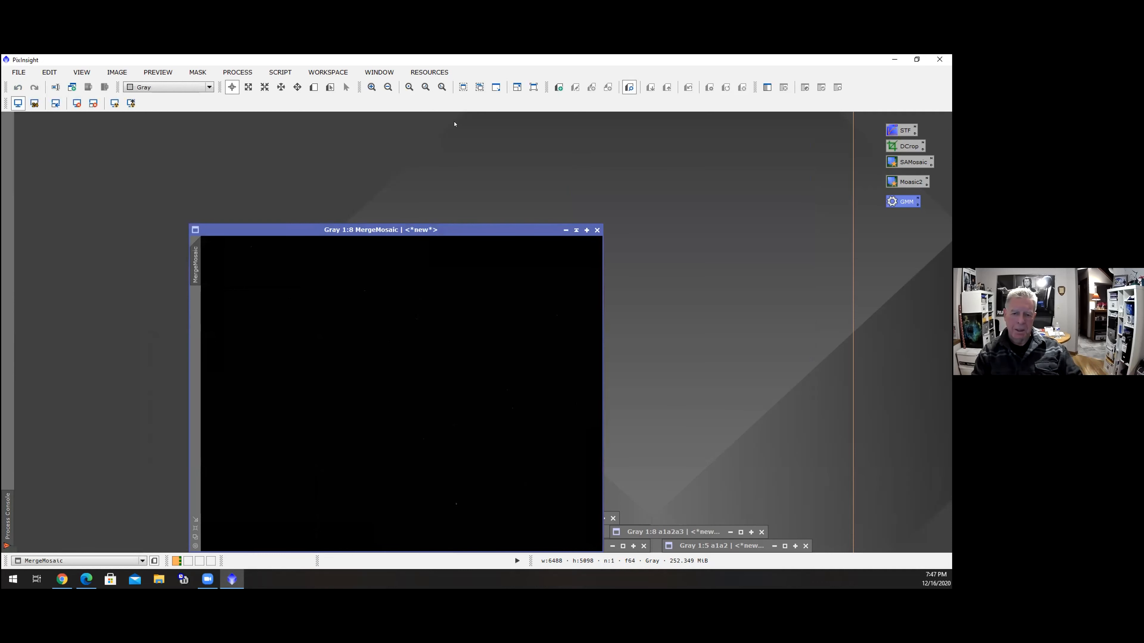
pyautogui.moveTo(512, 233); pyautogui.dragTo(299, 118)
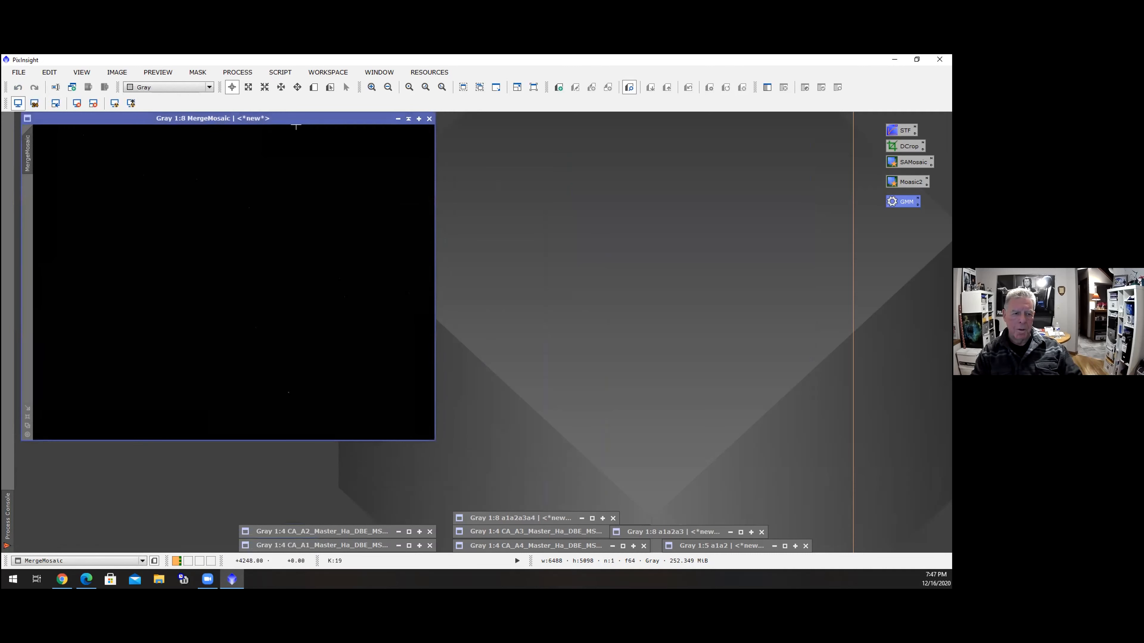
pyautogui.click(26, 417)
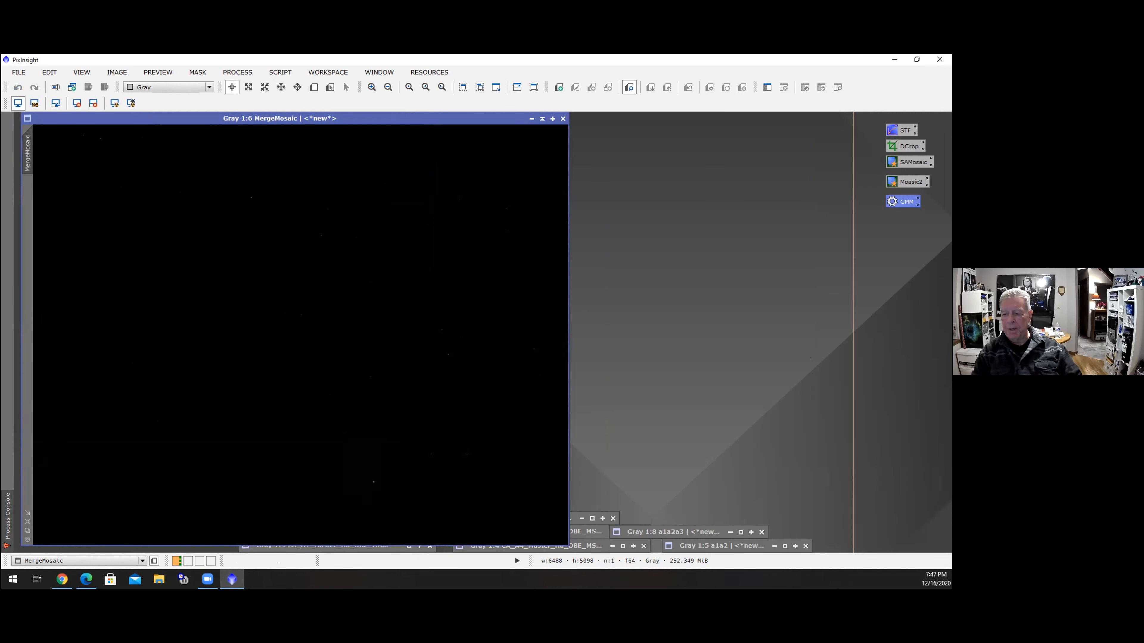
pyautogui.hotkey('alt', 'Tab')
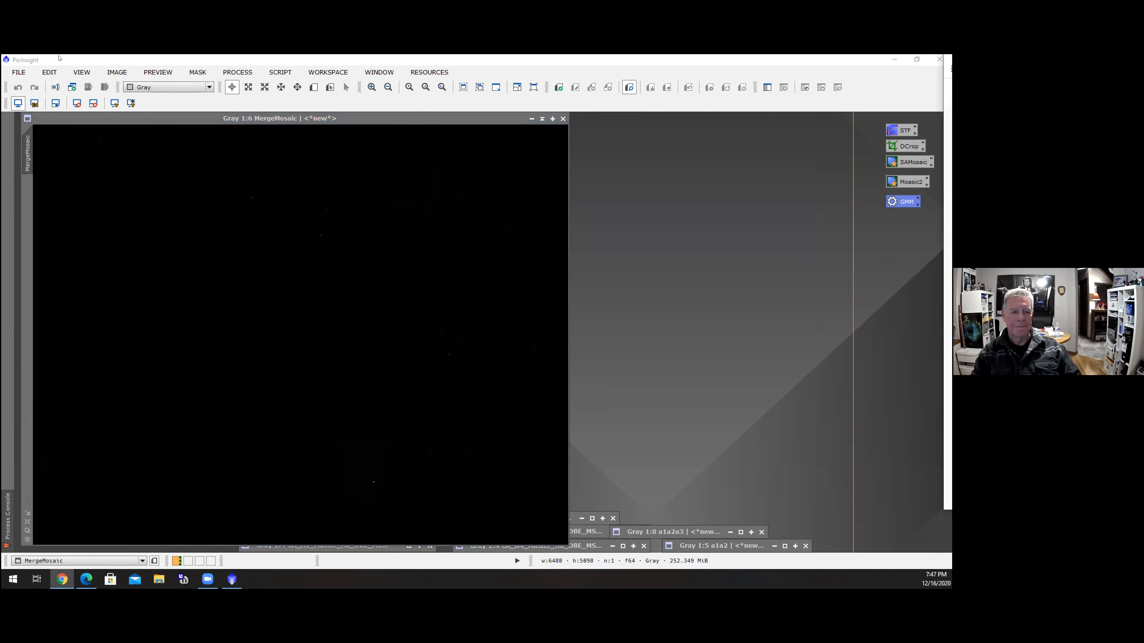
pyautogui.click(115, 103)
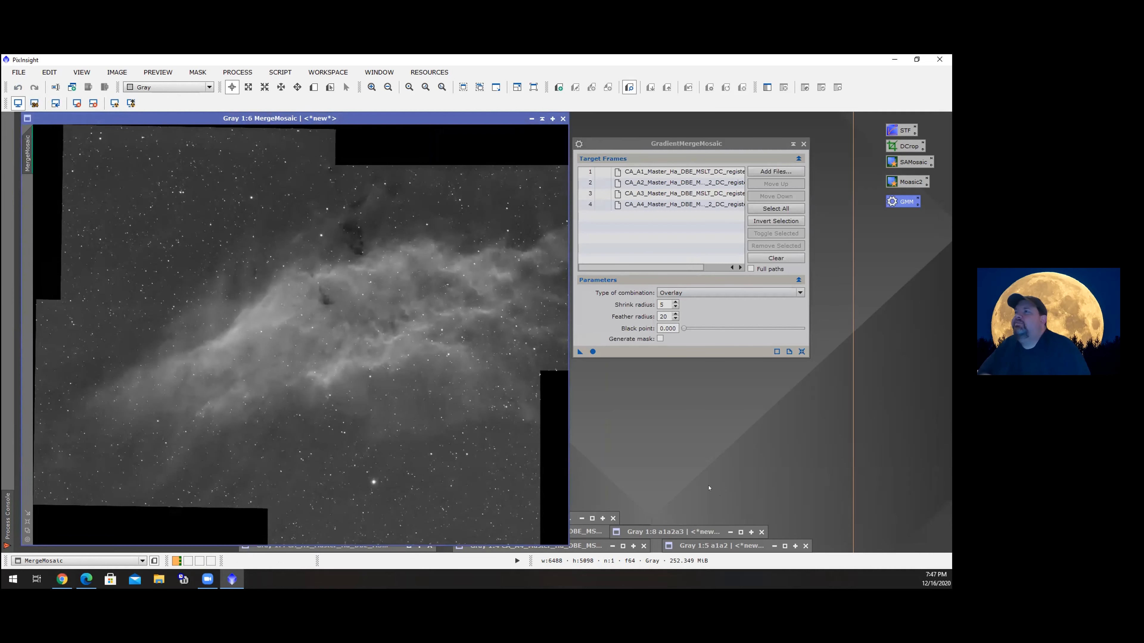
pyautogui.click(802, 144)
# Zoom and pan across the MergeMosaic image to inspect the panel seams and nebula detail
pyautogui.scroll(2, 316, 346)
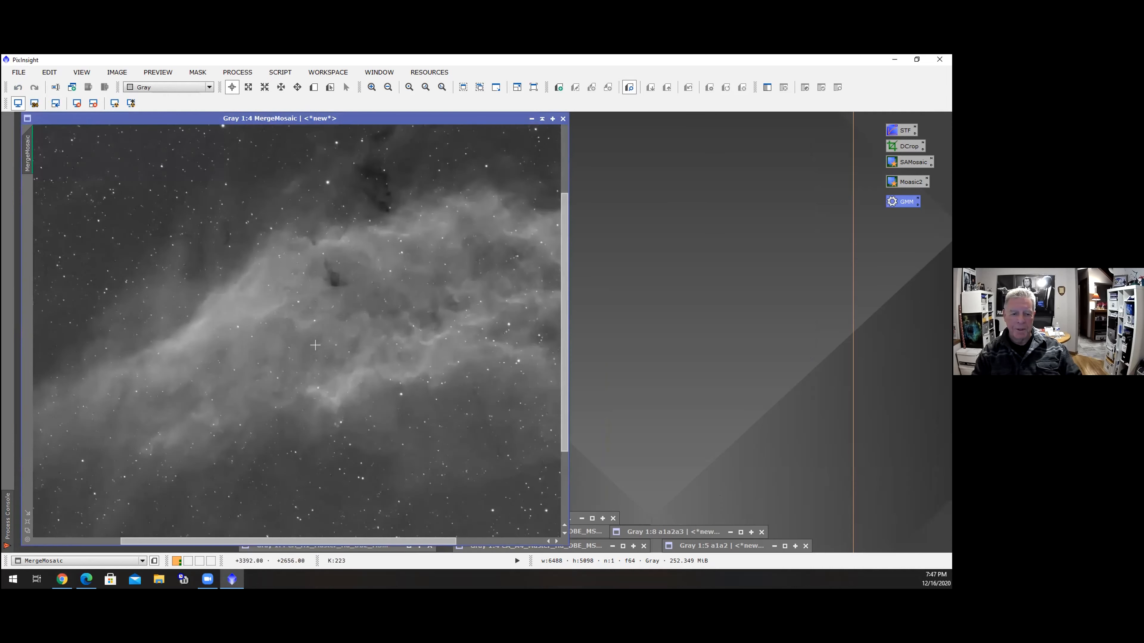
pyautogui.scroll(1, 315, 345)
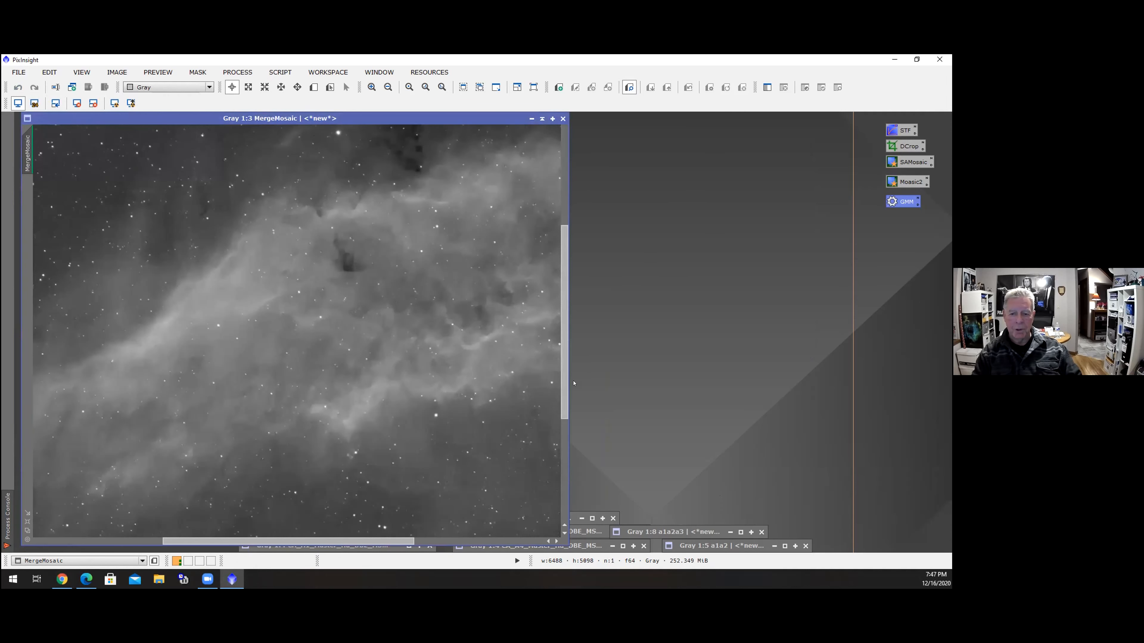
pyautogui.moveTo(560, 393); pyautogui.dragTo(577, 457)
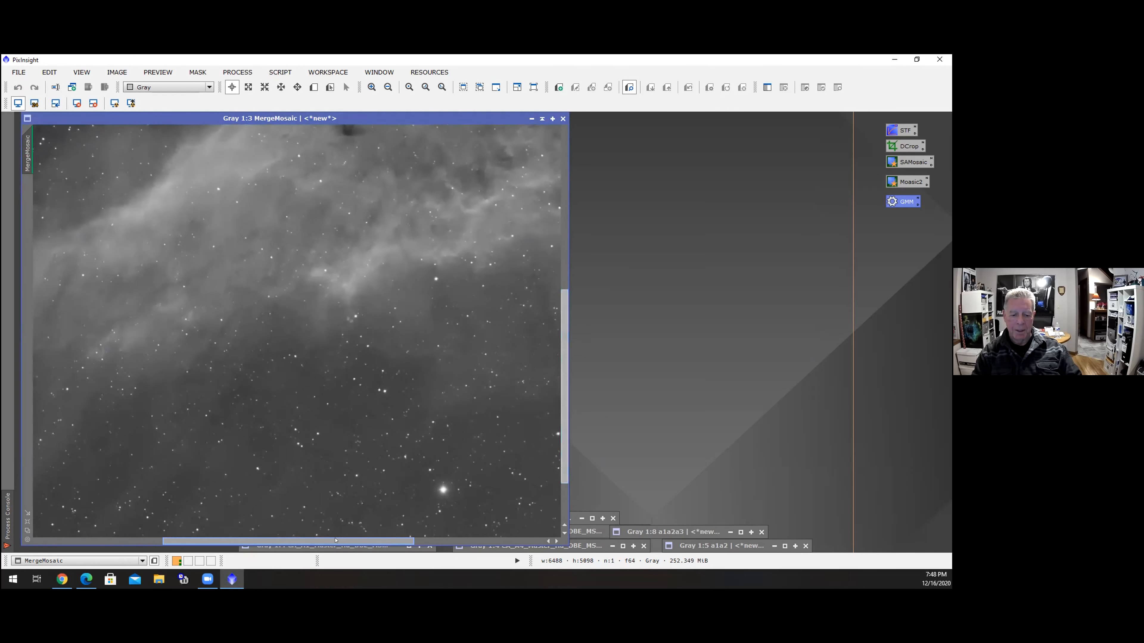
pyautogui.moveTo(328, 542); pyautogui.dragTo(202, 535)
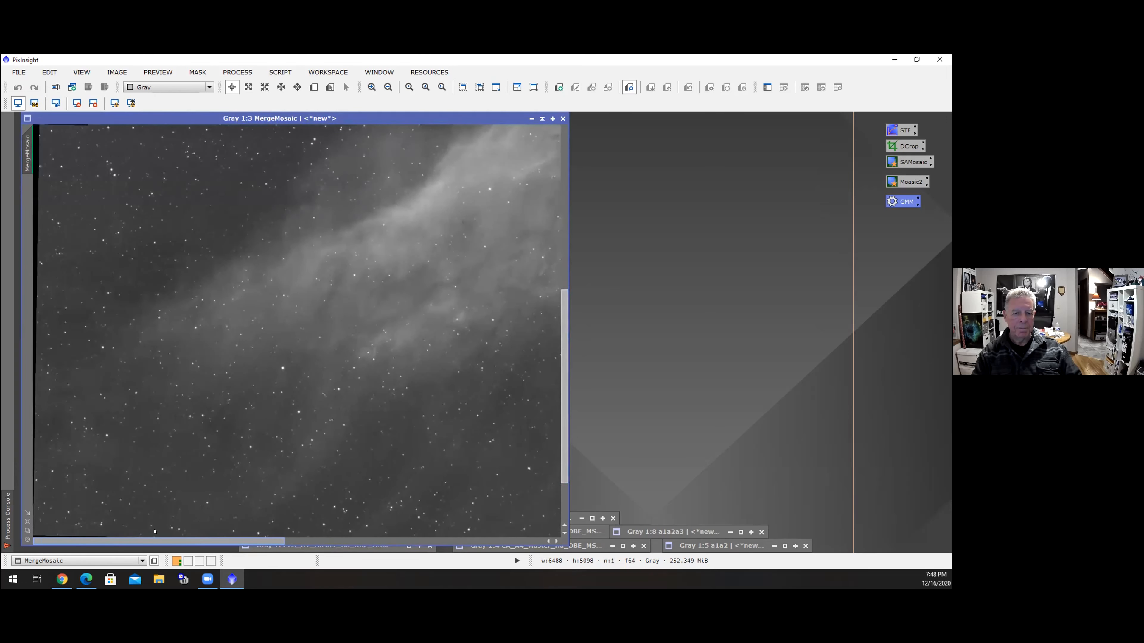
pyautogui.moveTo(195, 540); pyautogui.dragTo(396, 564)
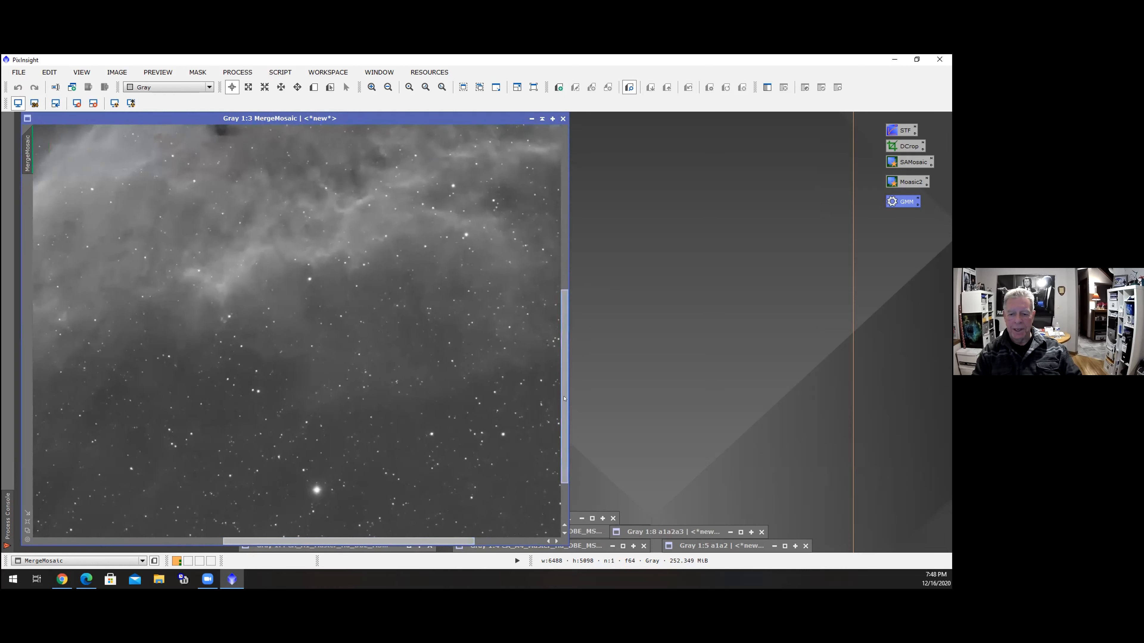
pyautogui.moveTo(566, 420); pyautogui.dragTo(568, 315)
pyautogui.scroll(1, 531, 330)
pyautogui.scroll(-3, 531, 331)
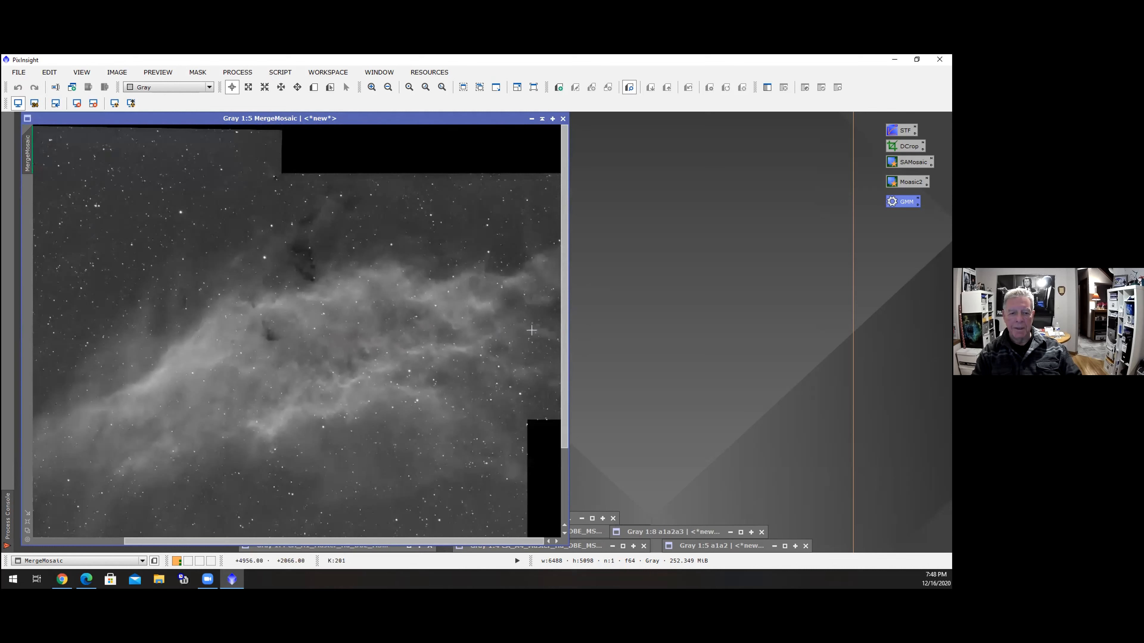
pyautogui.scroll(-1, 531, 330)
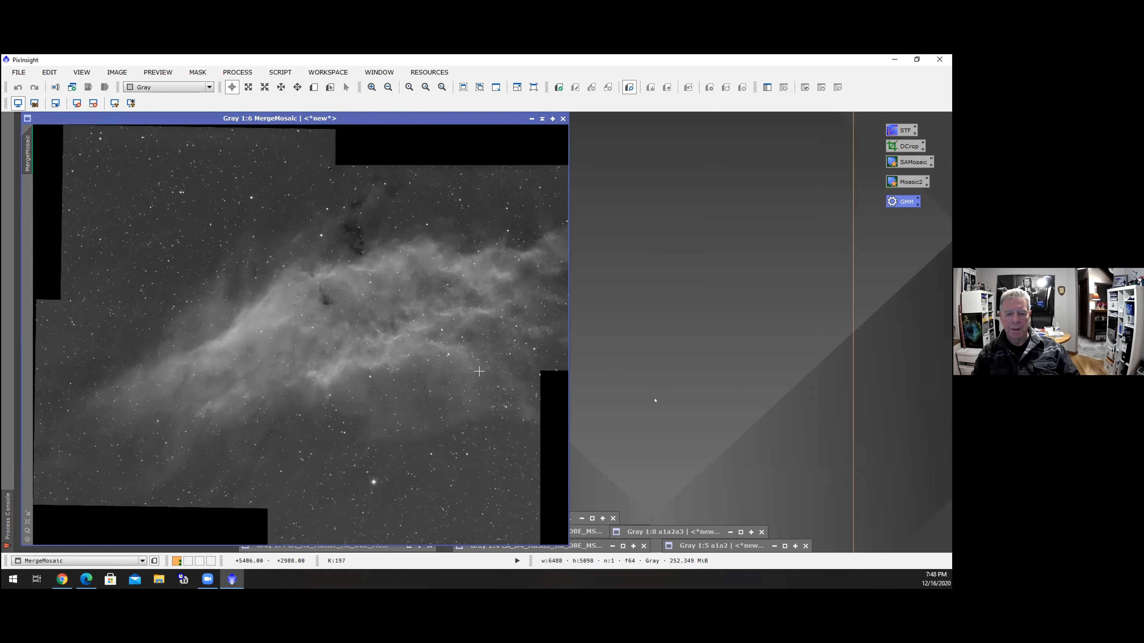
pyautogui.scroll(2, 477, 370)
pyautogui.scroll(-1, 476, 370)
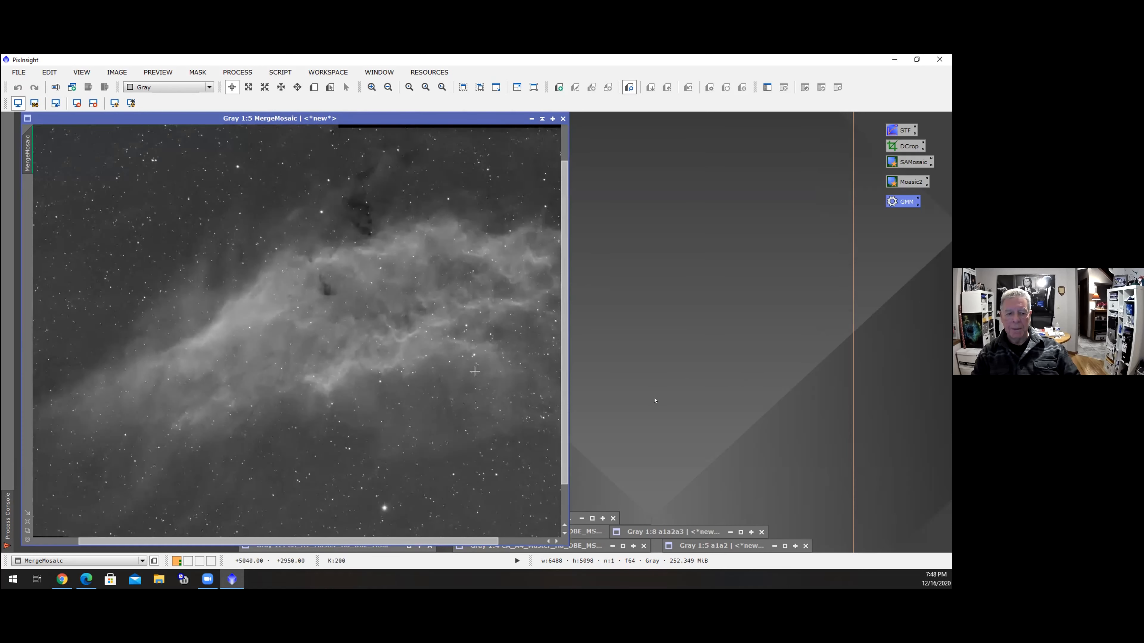
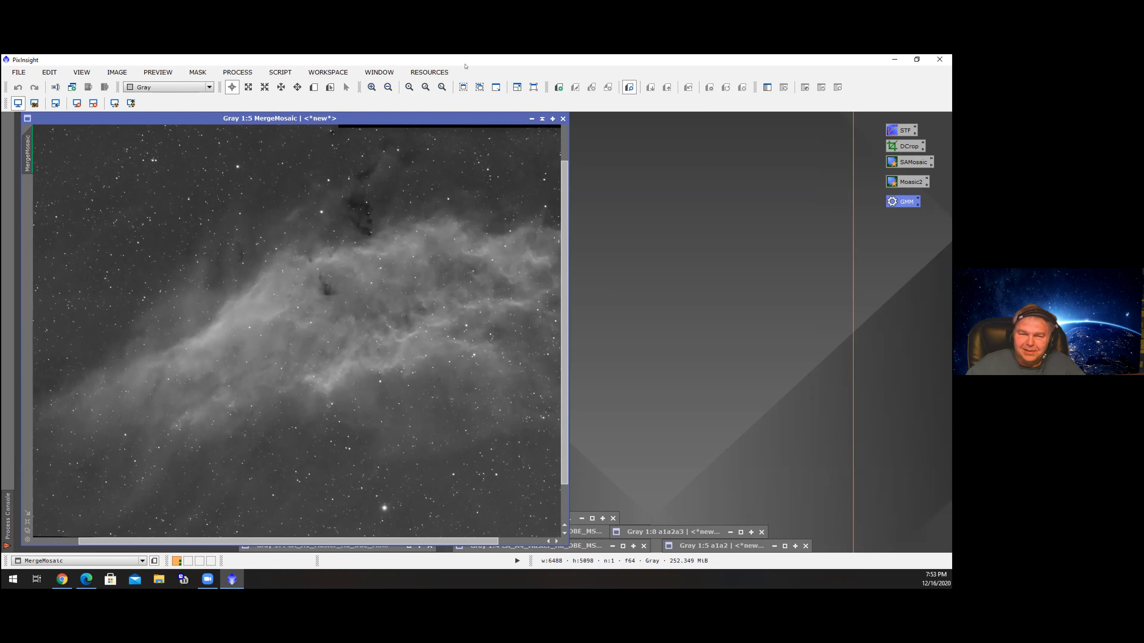
# Restore the a1a2a3a4 mosaic window and place it beside the MergeMosaic image for side-by-side comparison
pyautogui.moveTo(448, 119); pyautogui.dragTo(364, 71)
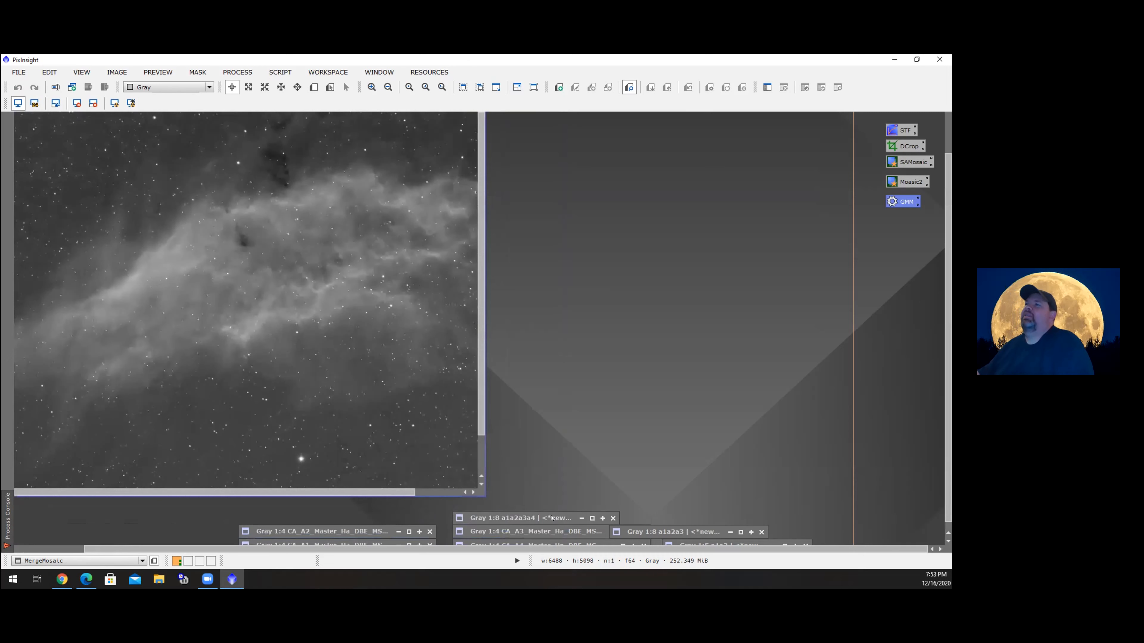
pyautogui.click(545, 519)
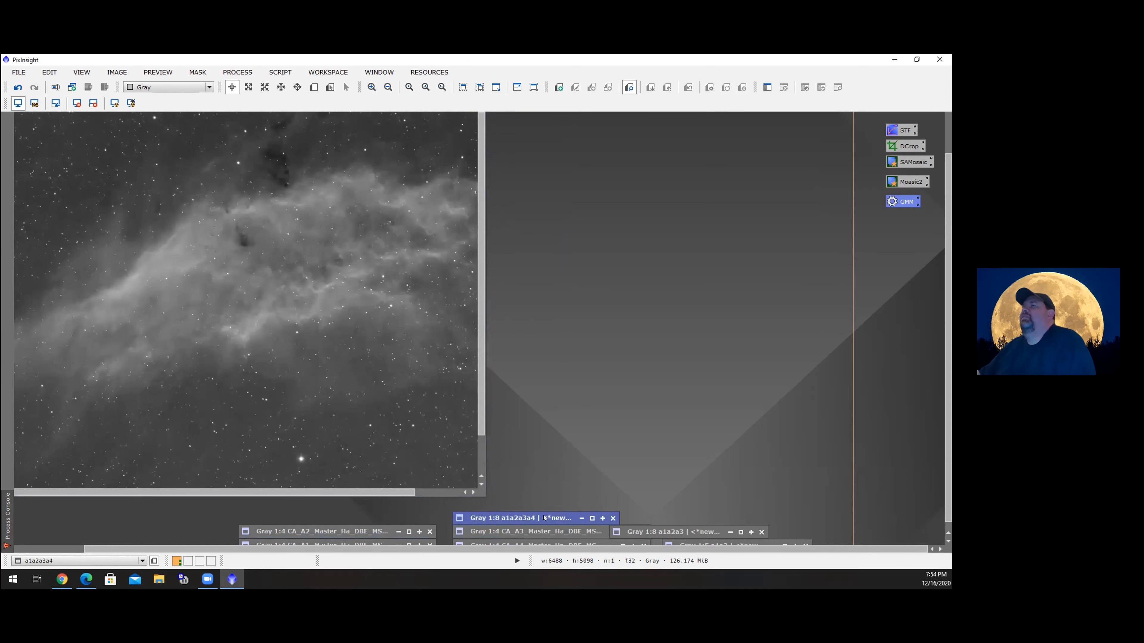
pyautogui.click(592, 519)
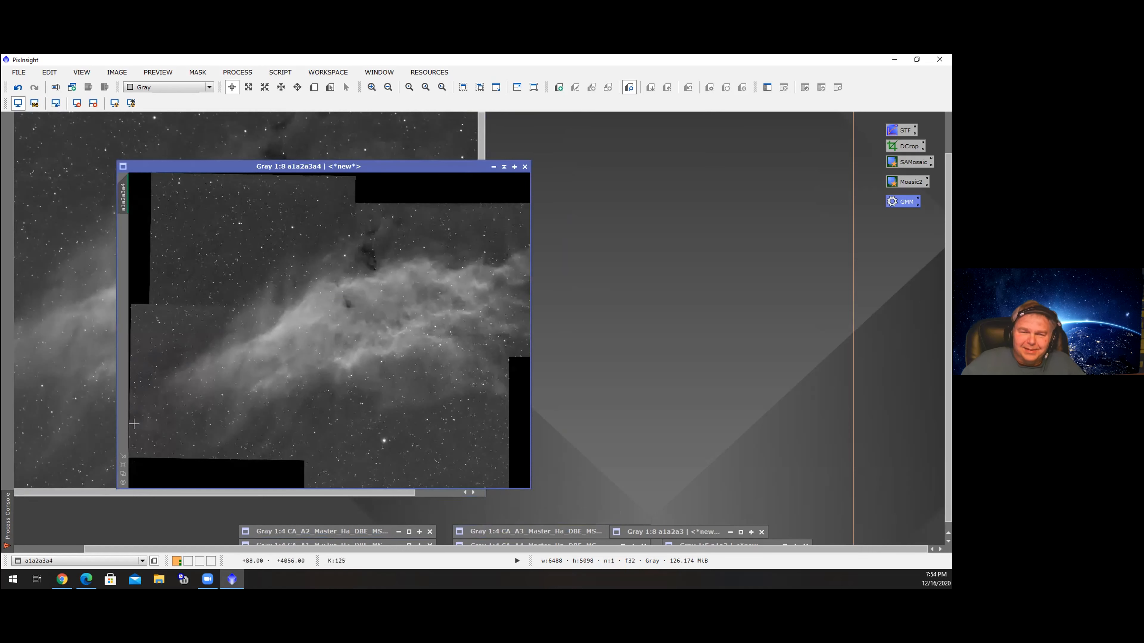
pyautogui.click(123, 465)
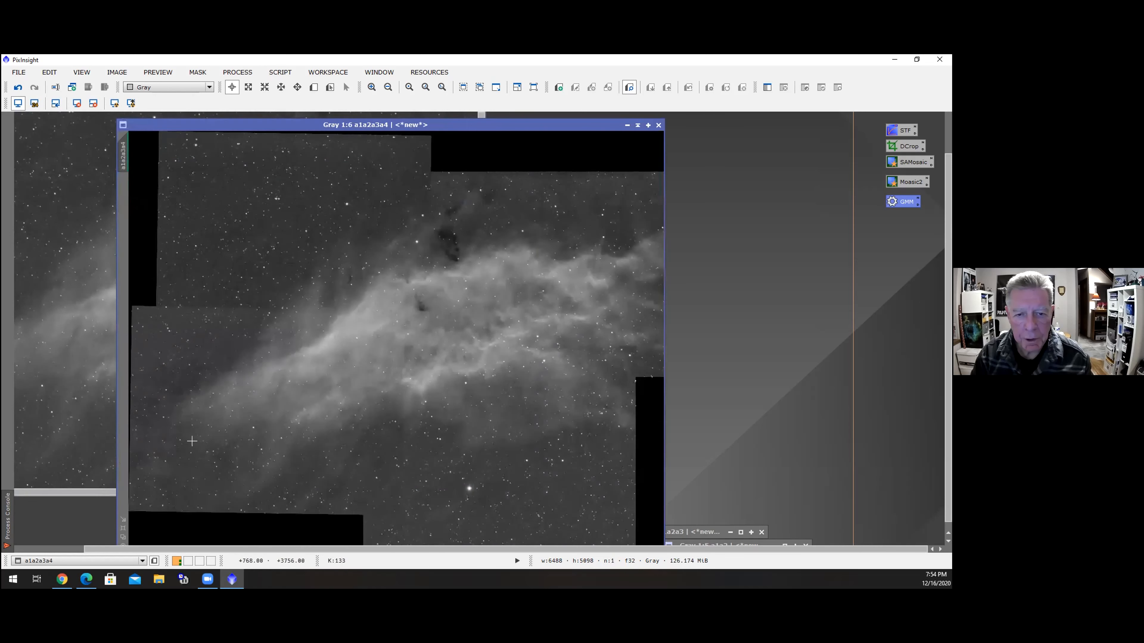
pyautogui.scroll(1, 452, 317)
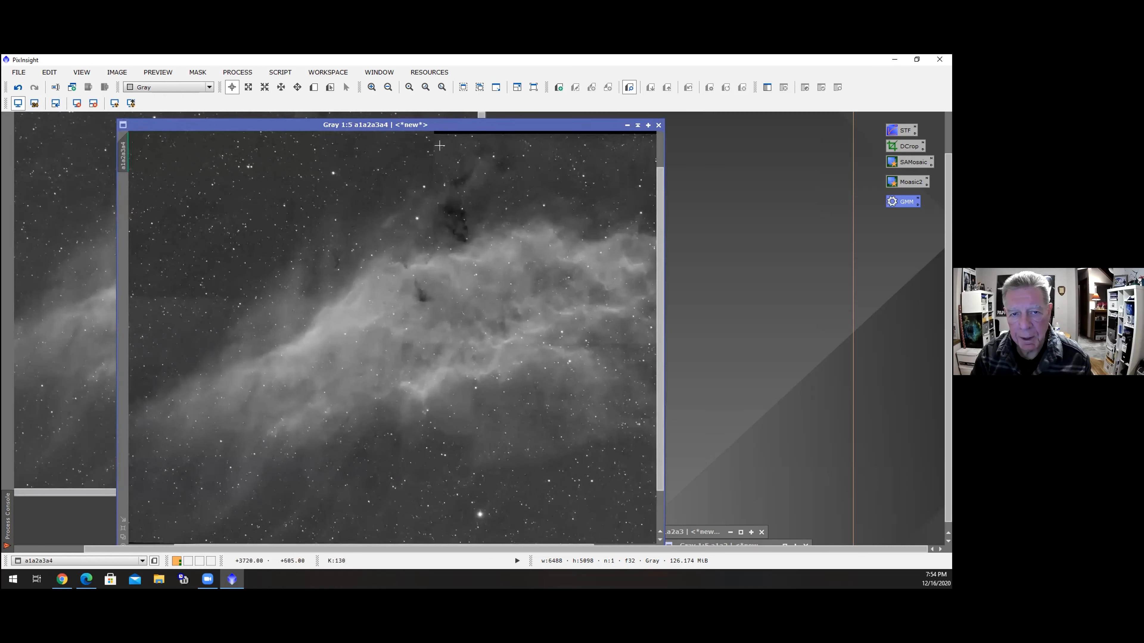
pyautogui.moveTo(439, 125); pyautogui.dragTo(672, 112)
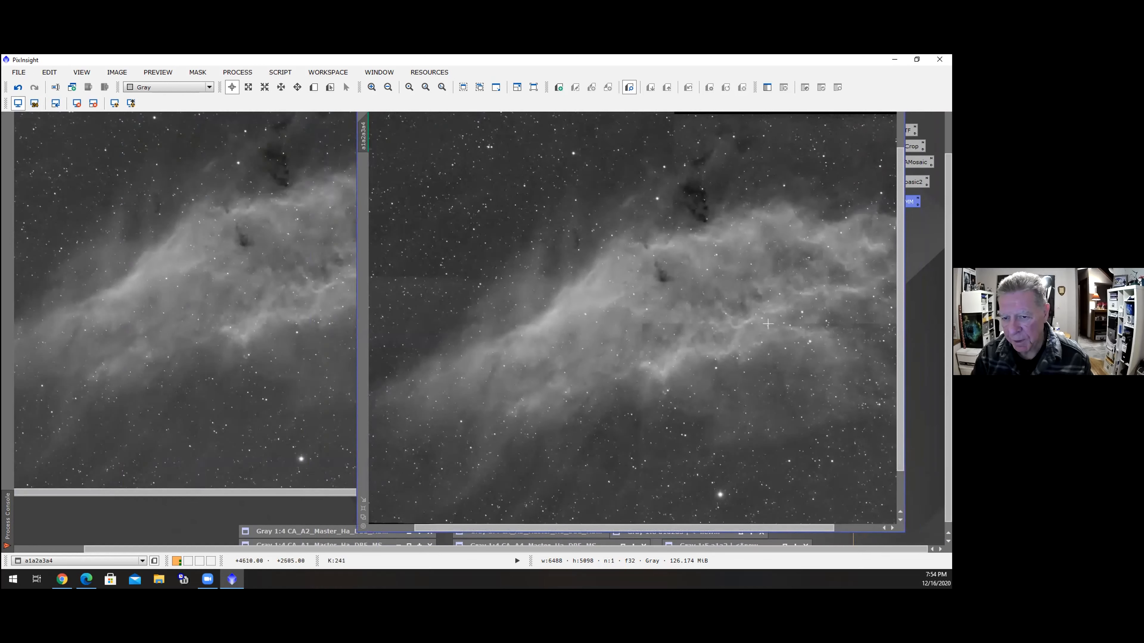
# Zoom in and out on the a1a2a3a4 mosaic and the MergeMosaic image to compare how visible the panel seams are
pyautogui.scroll(1, 757, 327)
pyautogui.scroll(1, 741, 327)
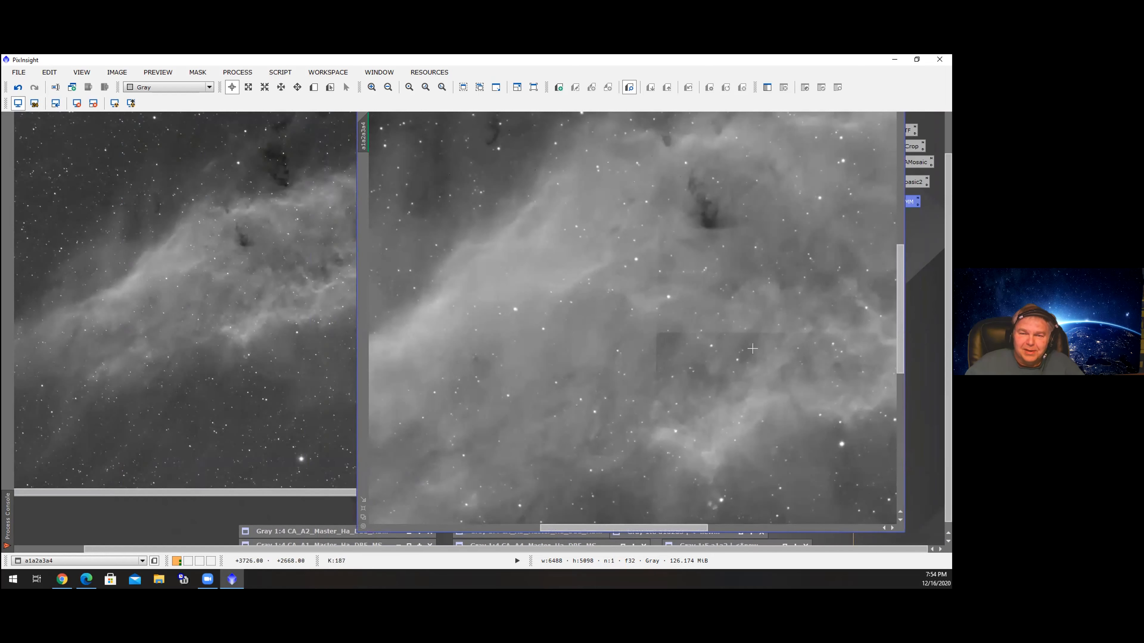
pyautogui.scroll(-1, 752, 346)
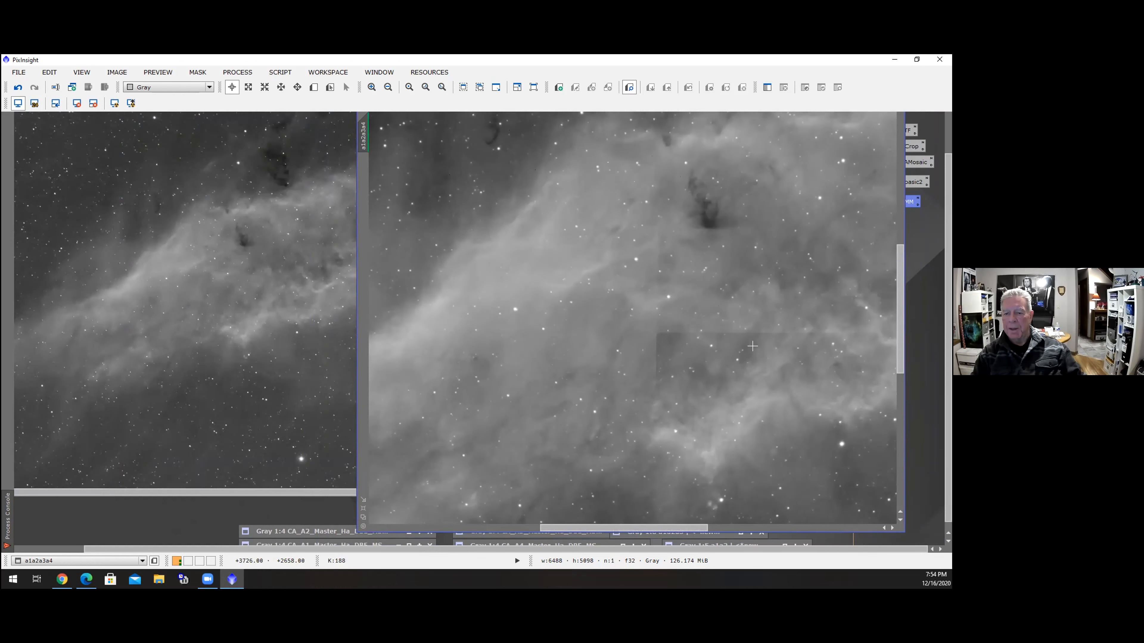
pyautogui.scroll(-1, 752, 346)
pyautogui.scroll(1, 752, 346)
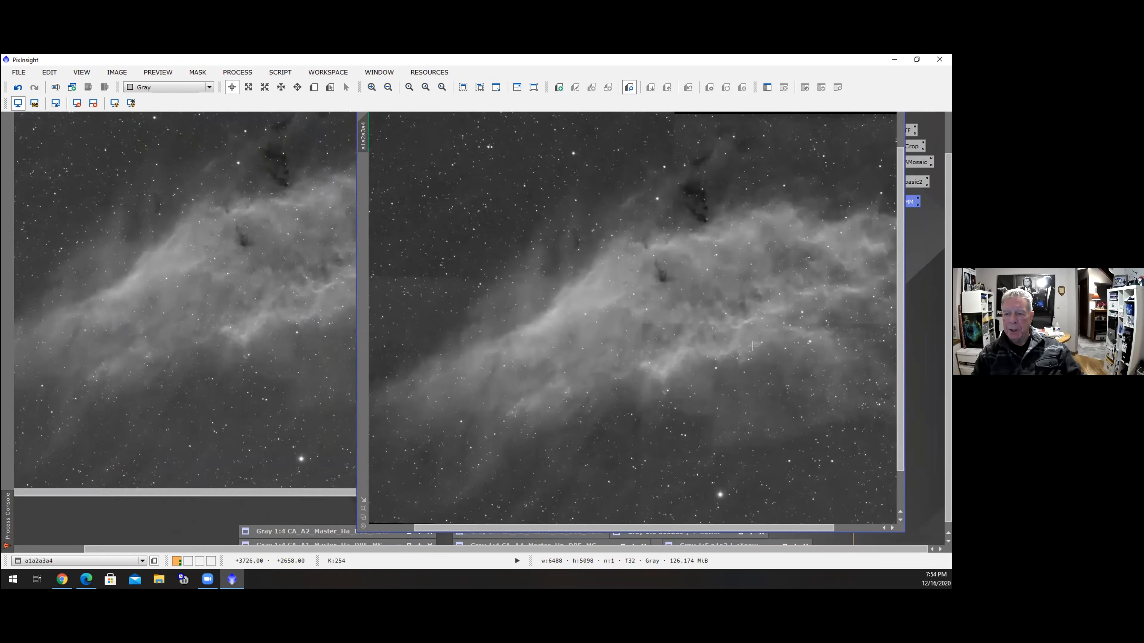
pyautogui.scroll(-1, 752, 347)
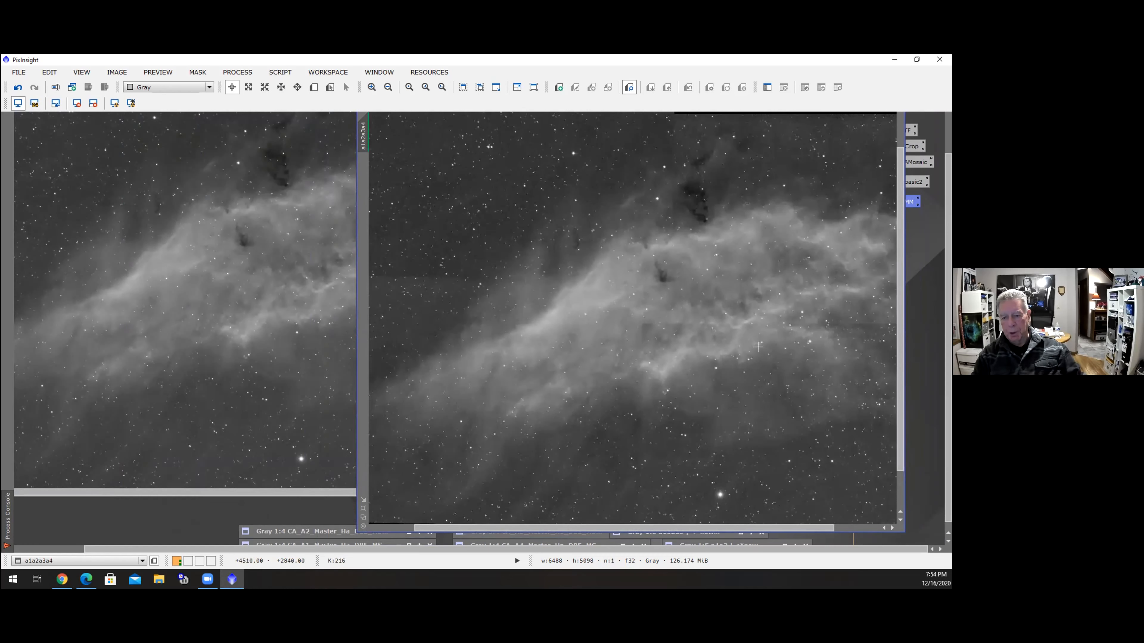
pyautogui.scroll(1, 756, 346)
pyautogui.scroll(1, 741, 347)
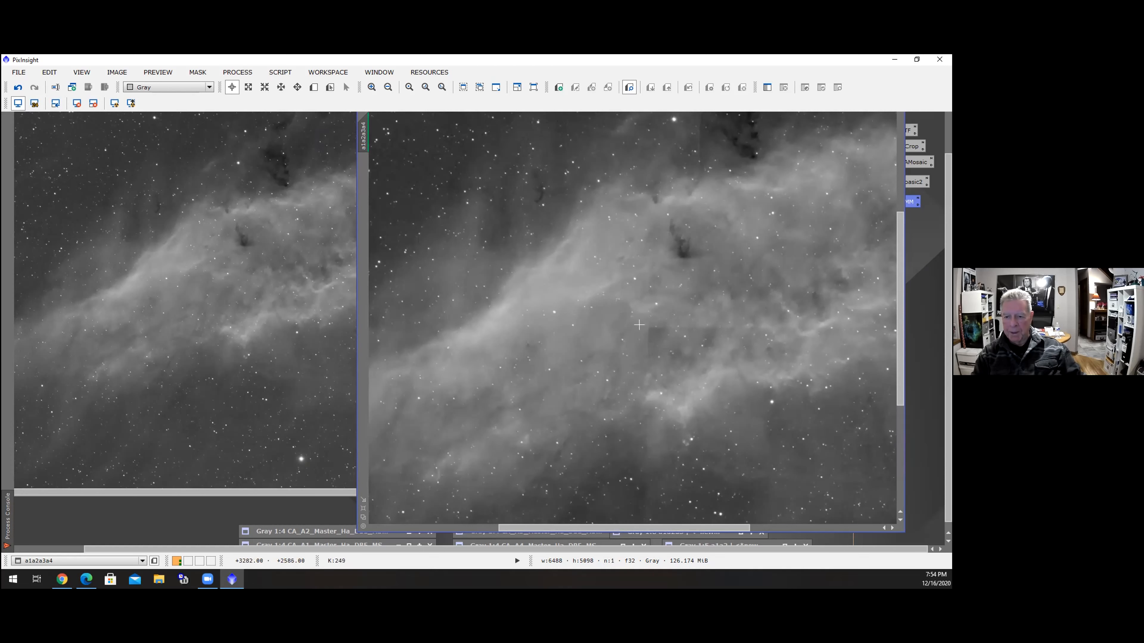
pyautogui.scroll(2, 761, 331)
pyautogui.scroll(-1, 752, 331)
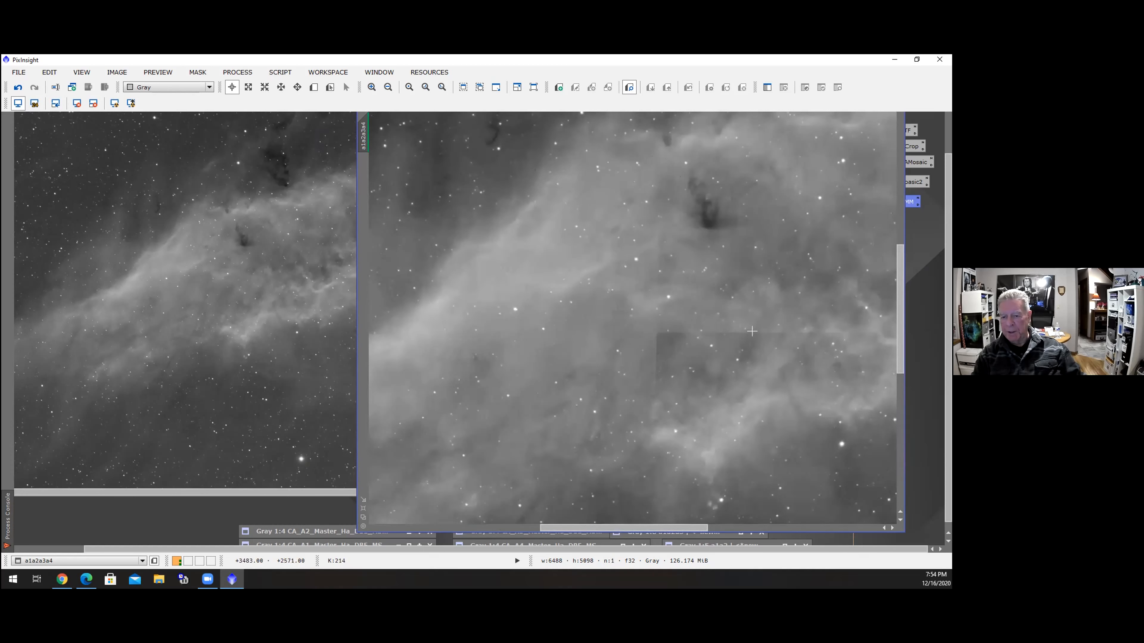
pyautogui.scroll(-1, 751, 331)
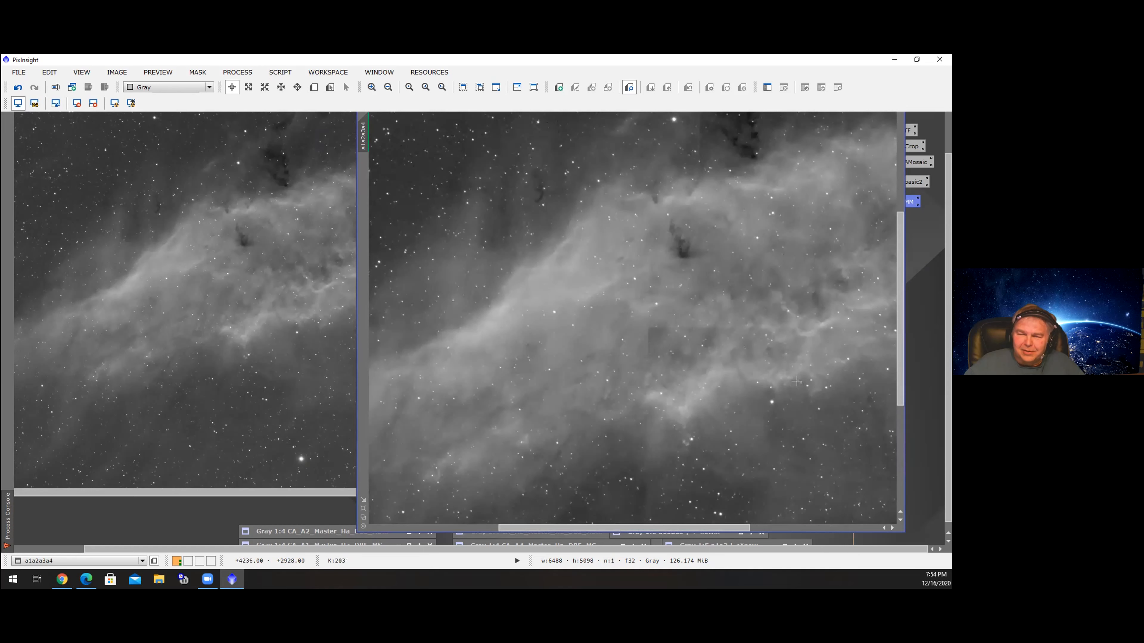
pyautogui.scroll(1, 796, 383)
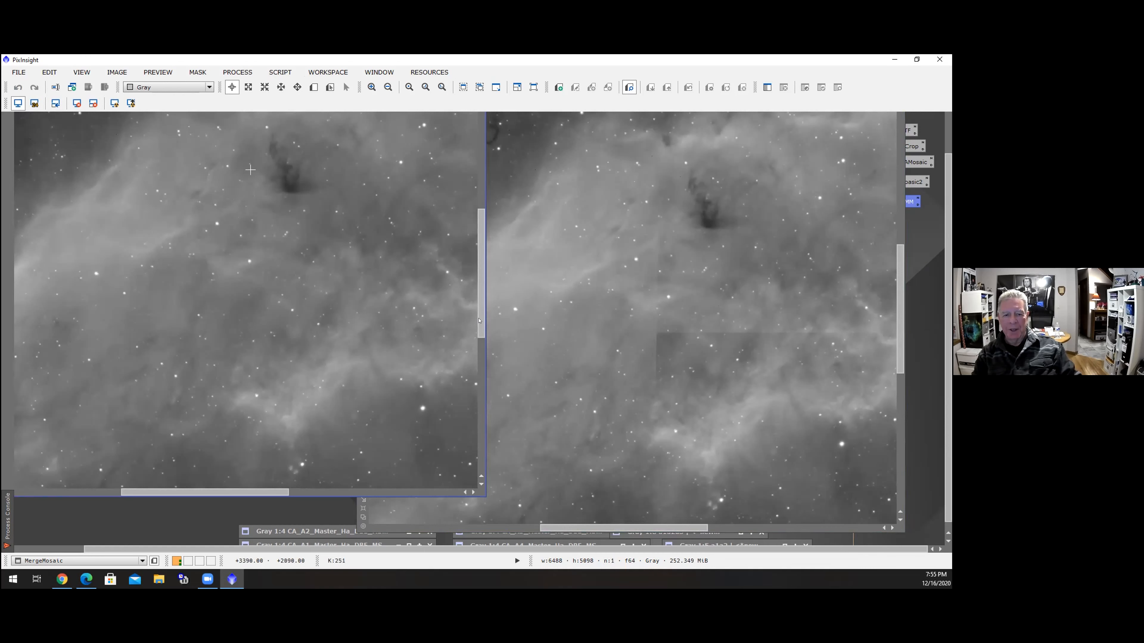
pyautogui.moveTo(482, 321); pyautogui.dragTo(486, 307)
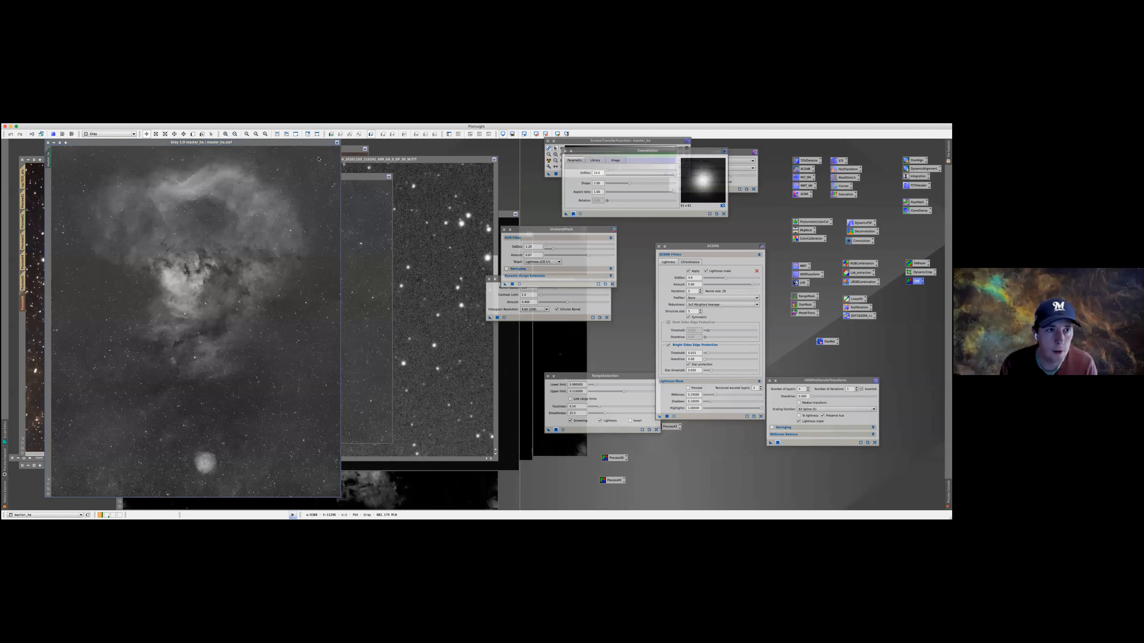
# Enlarge the master_ha image window, zoom in, and scroll across it to inspect the nebula and star field
pyautogui.moveTo(318, 155); pyautogui.dragTo(320, 148)
pyautogui.moveTo(169, 143); pyautogui.dragTo(320, 145)
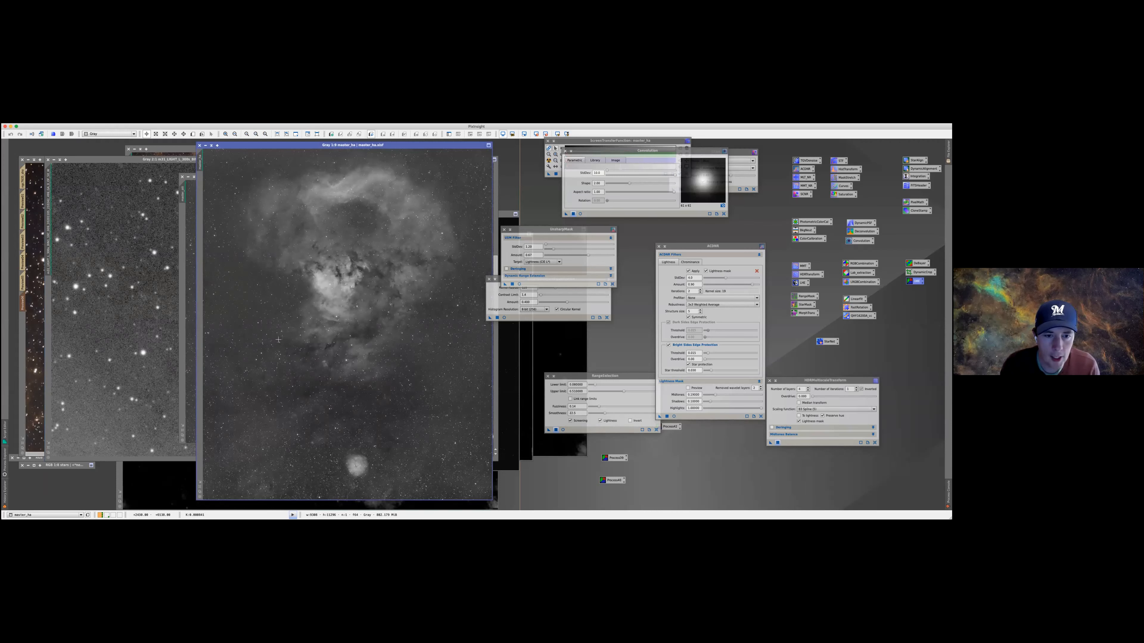
pyautogui.scroll(4, 395, 318)
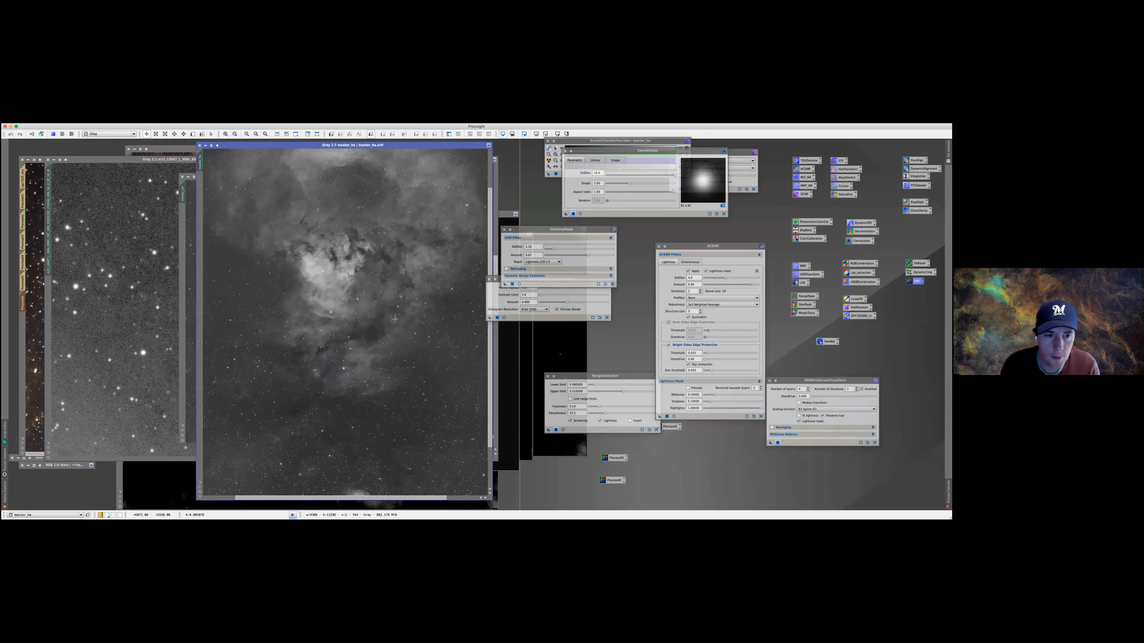
pyautogui.scroll(4, 392, 321)
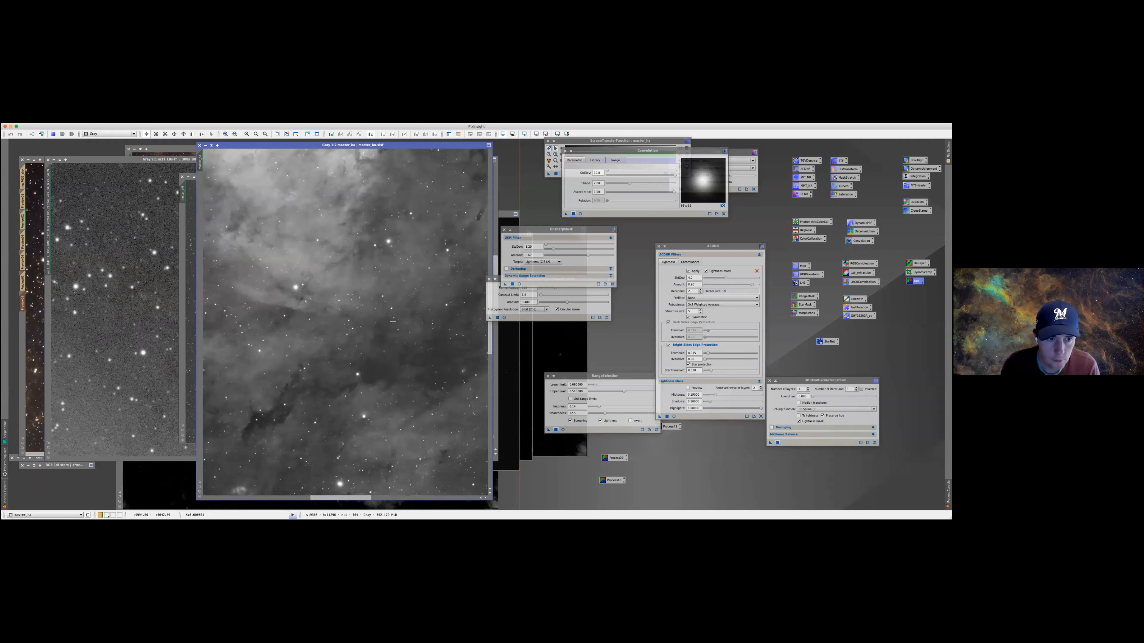
pyautogui.scroll(1, 358, 418)
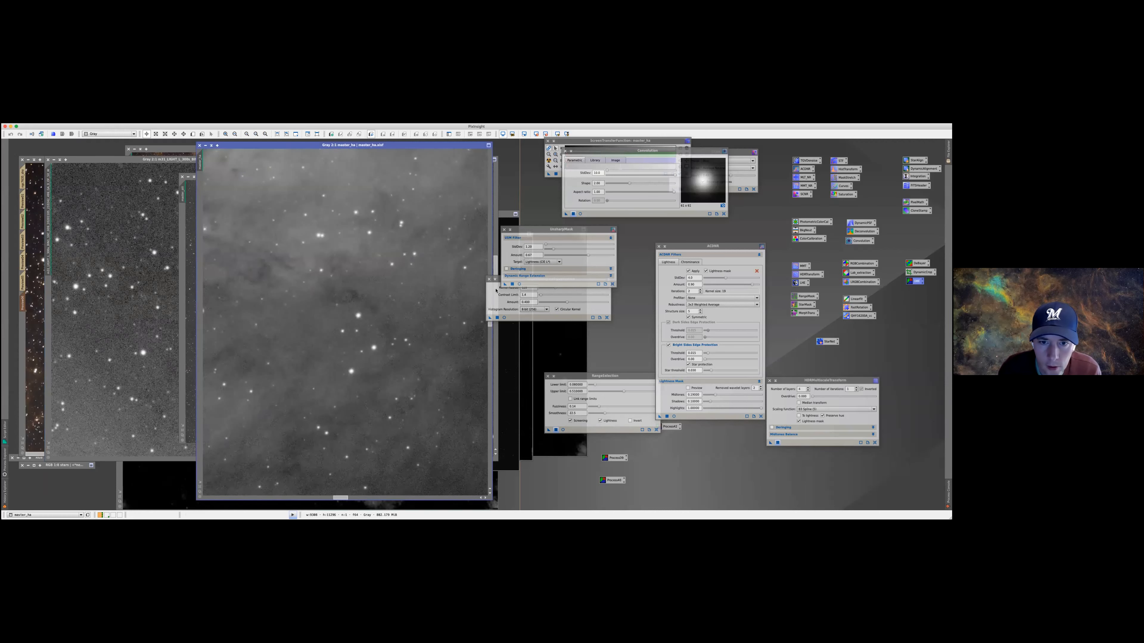
pyautogui.moveTo(498, 279); pyautogui.dragTo(519, 280)
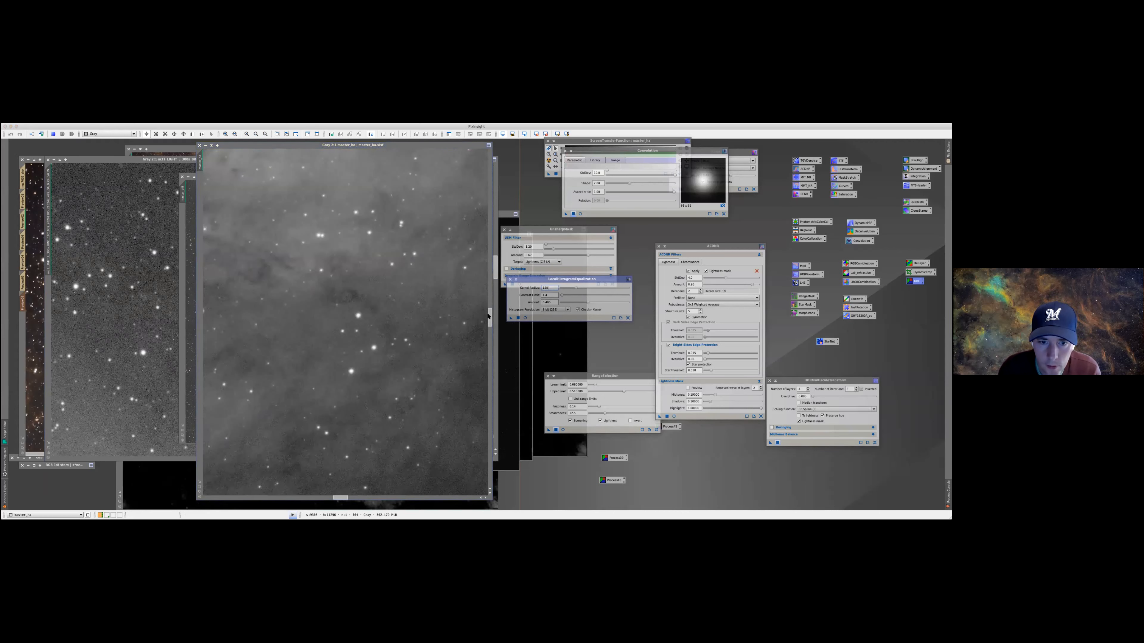
pyautogui.moveTo(490, 324)
pyautogui.mouseDown()
pyautogui.moveTo(489, 301)
pyautogui.moveTo(489, 318)
pyautogui.mouseUp()
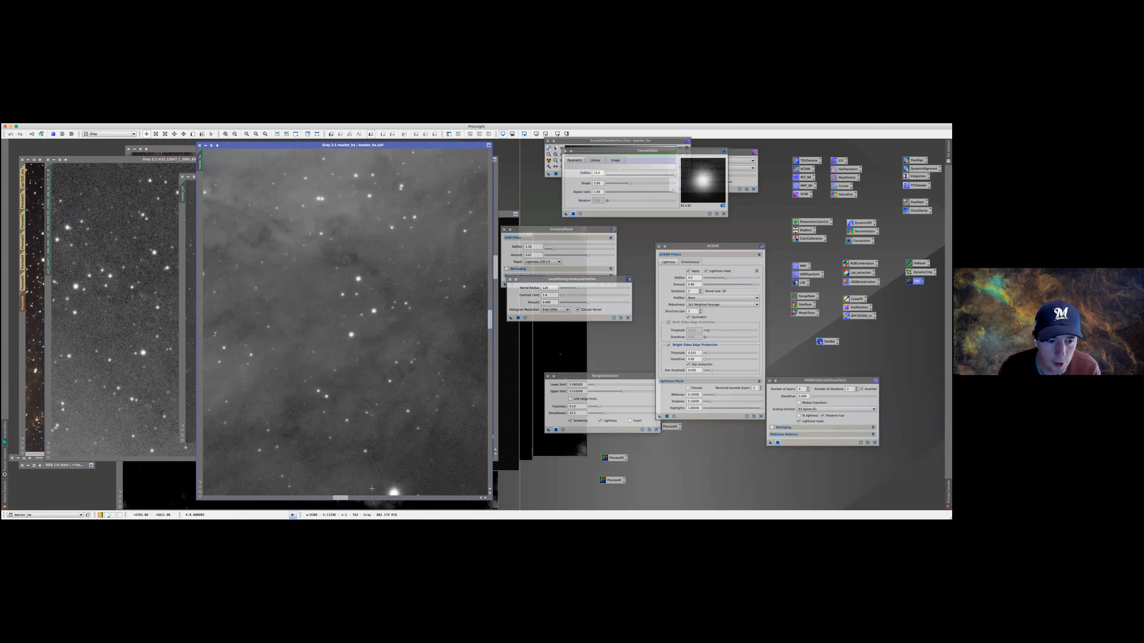
pyautogui.click(369, 498)
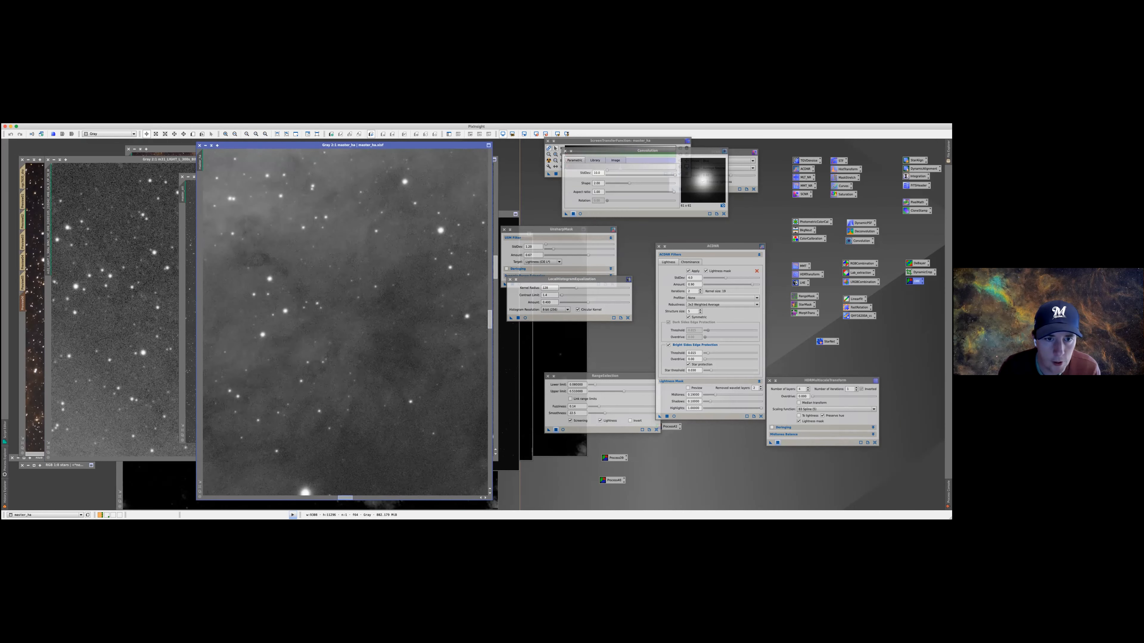
pyautogui.click(423, 504)
pyautogui.moveTo(441, 507); pyautogui.dragTo(474, 509)
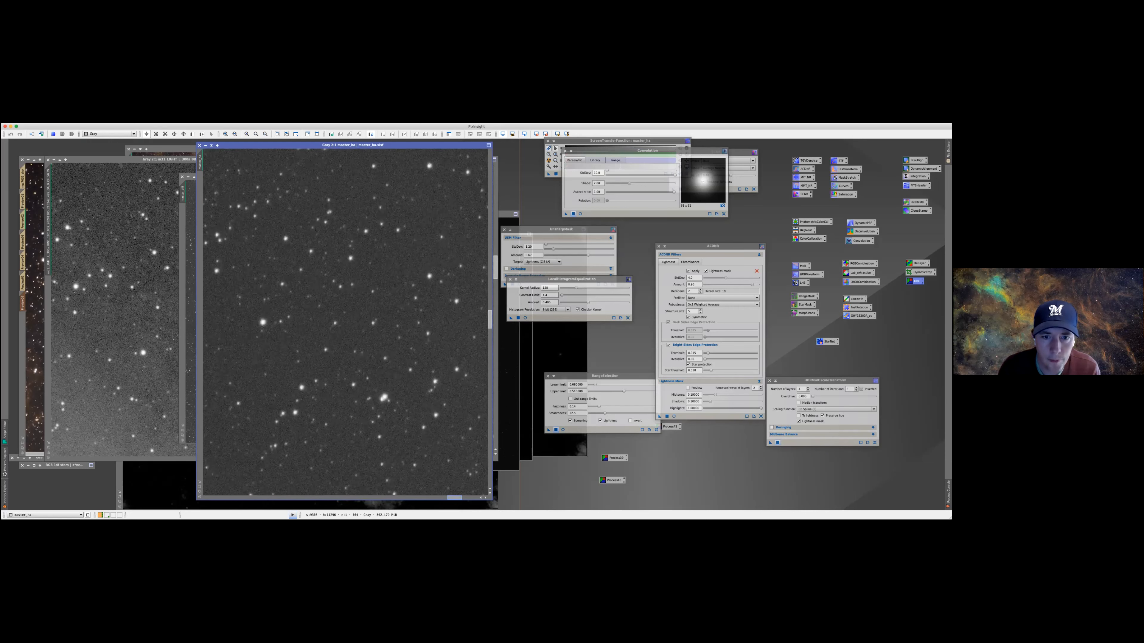
pyautogui.moveTo(490, 319); pyautogui.dragTo(490, 295)
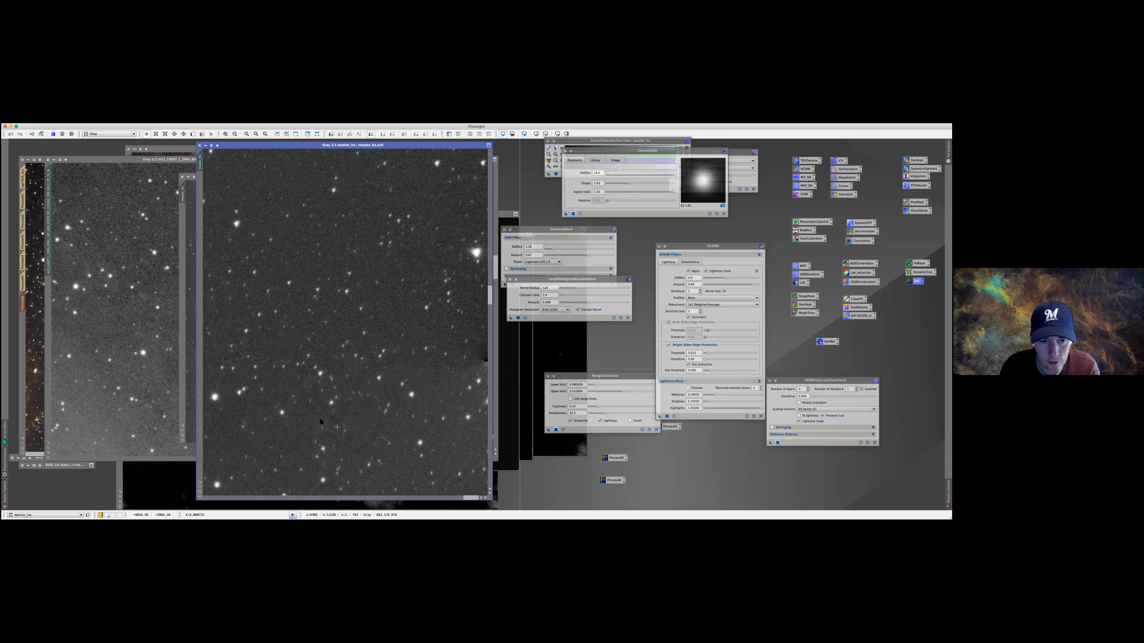
pyautogui.moveTo(490, 301); pyautogui.dragTo(489, 299)
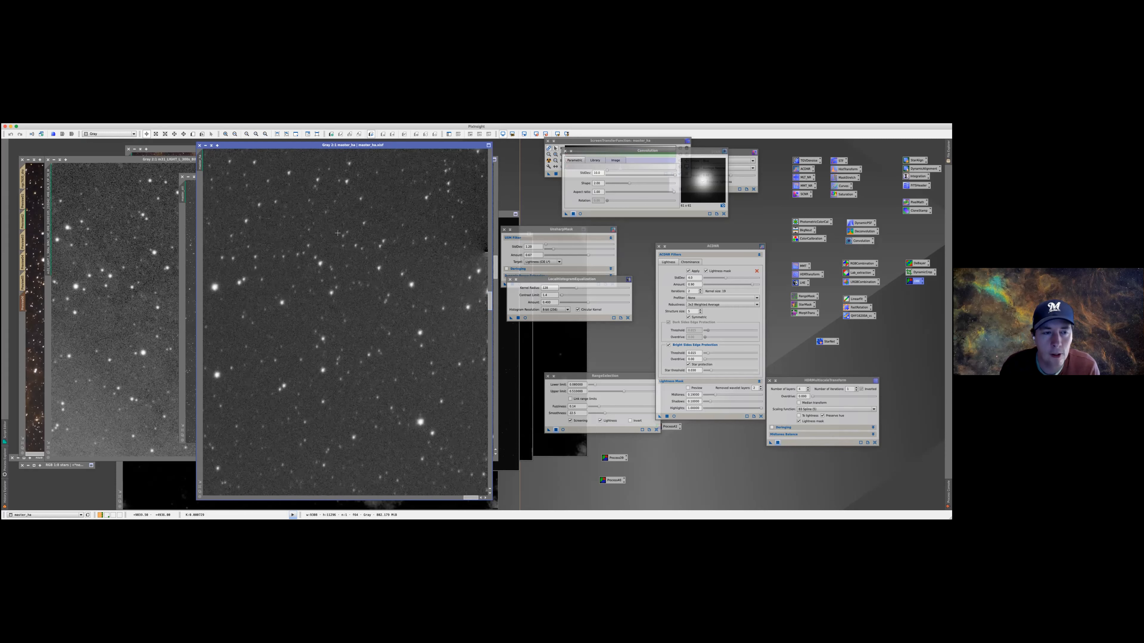